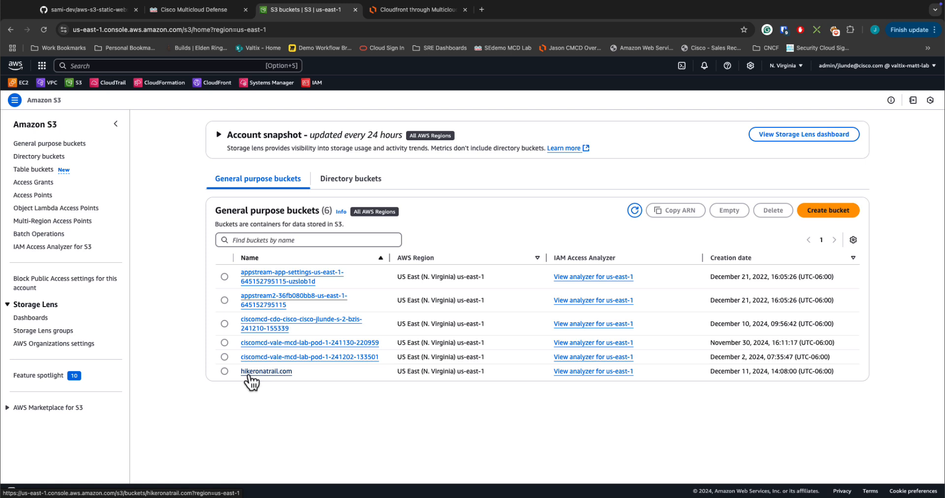
Step: Open the hikeronatrail.com bucket and compare its objects with the Website folder of the aws-s3-static-website-sample repository on GitHub
left_click(280, 374)
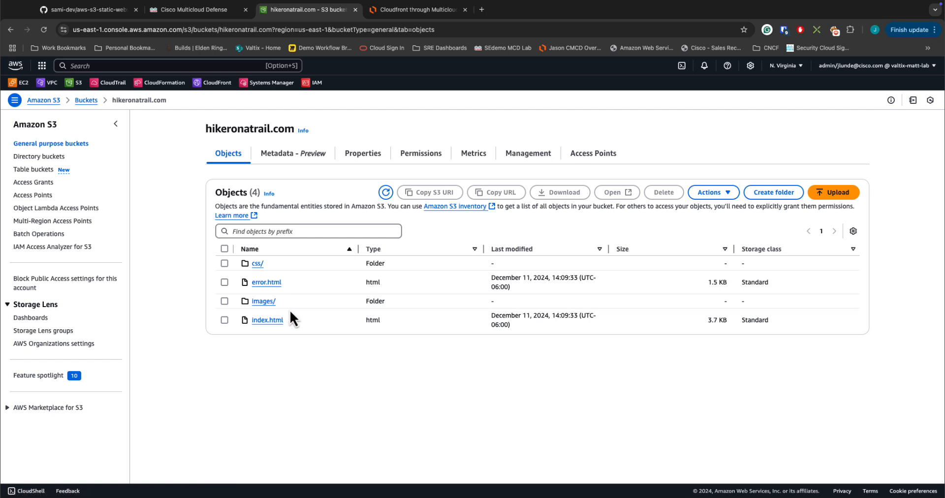
left_click(93, 11)
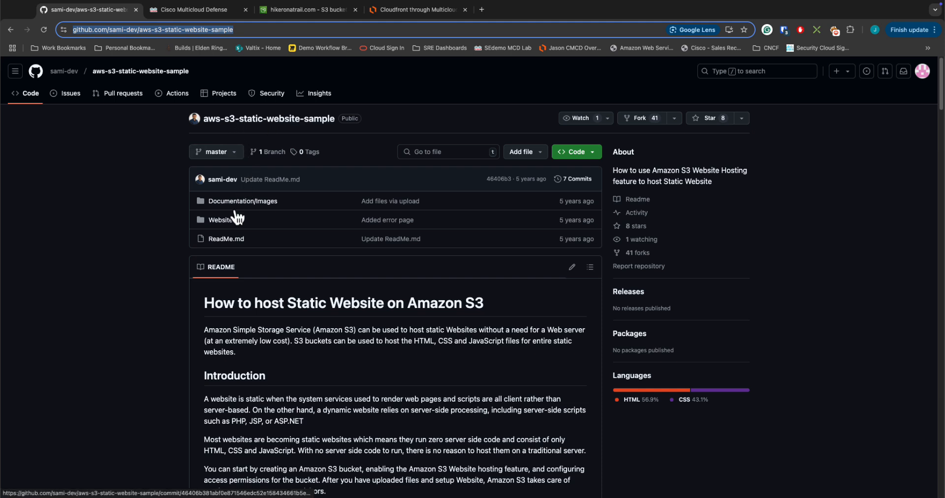
left_click(227, 222)
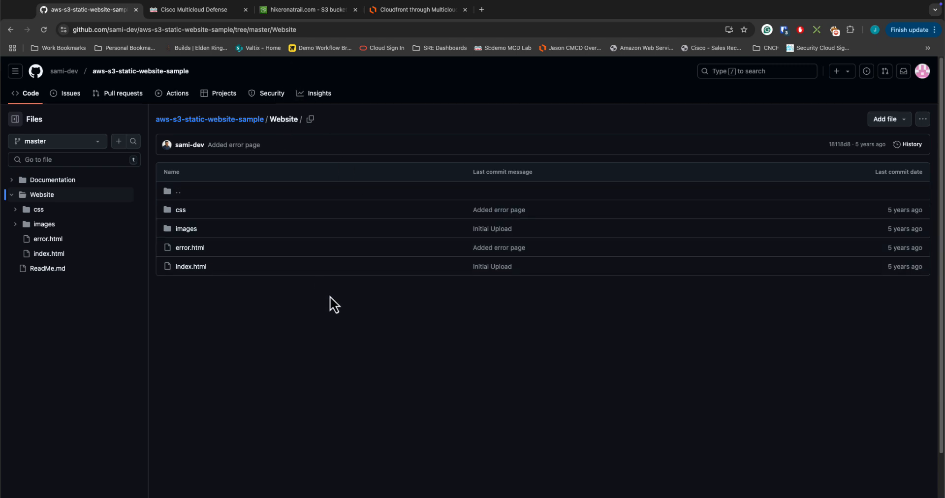
left_click(234, 125)
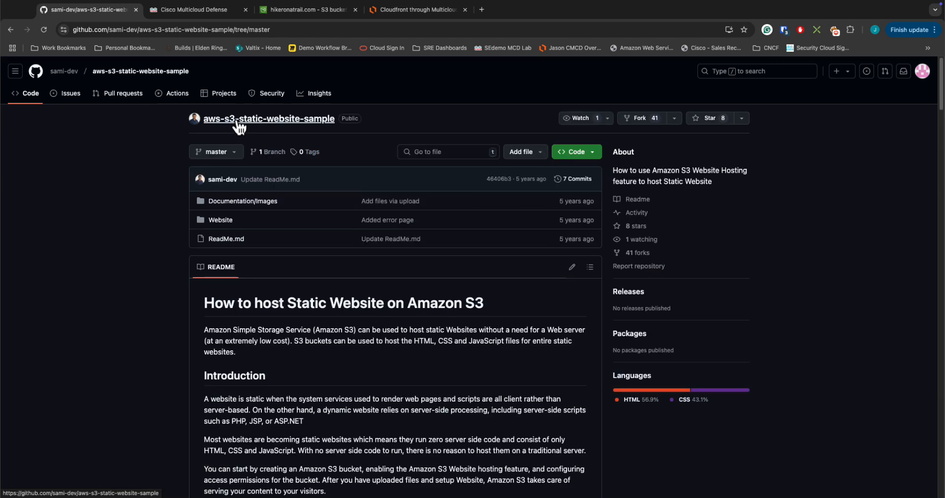
Step: Switch back to the S3 console and review the bucket's properties, including the static website hosting setting
left_click(317, 25)
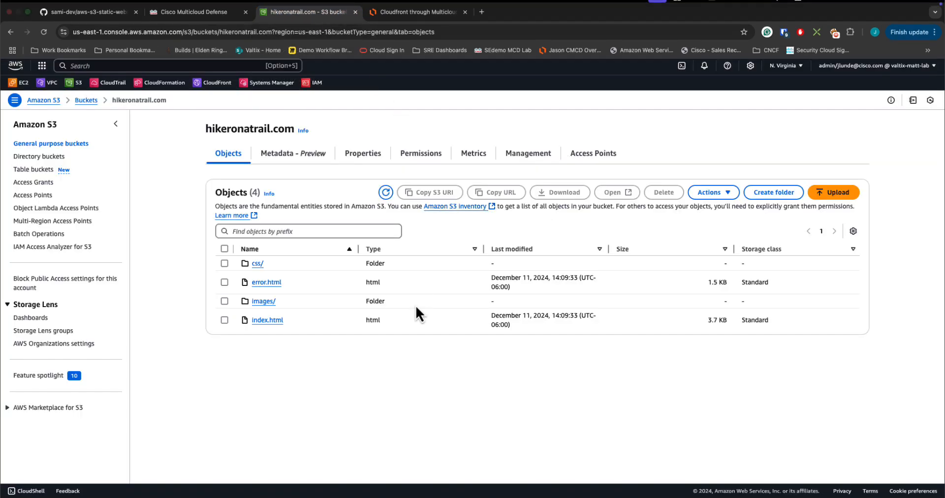
left_click(369, 157)
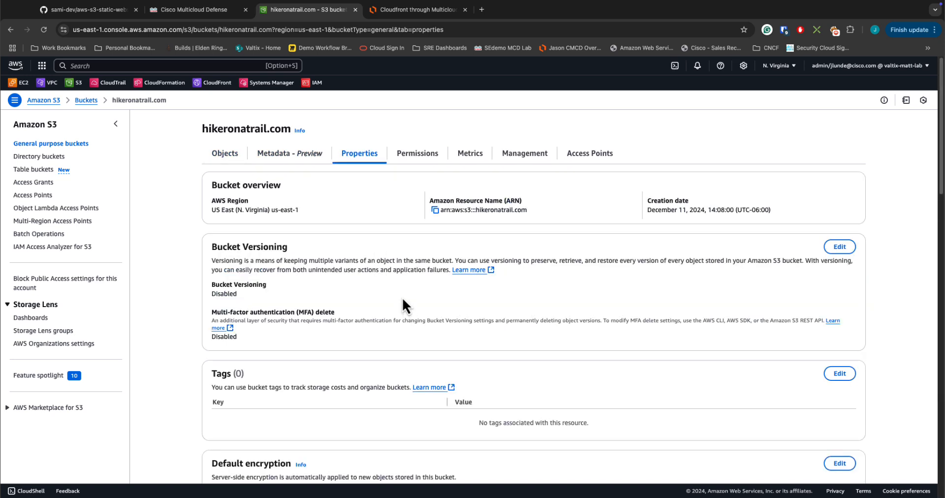
scroll(384, 297, "down", 3)
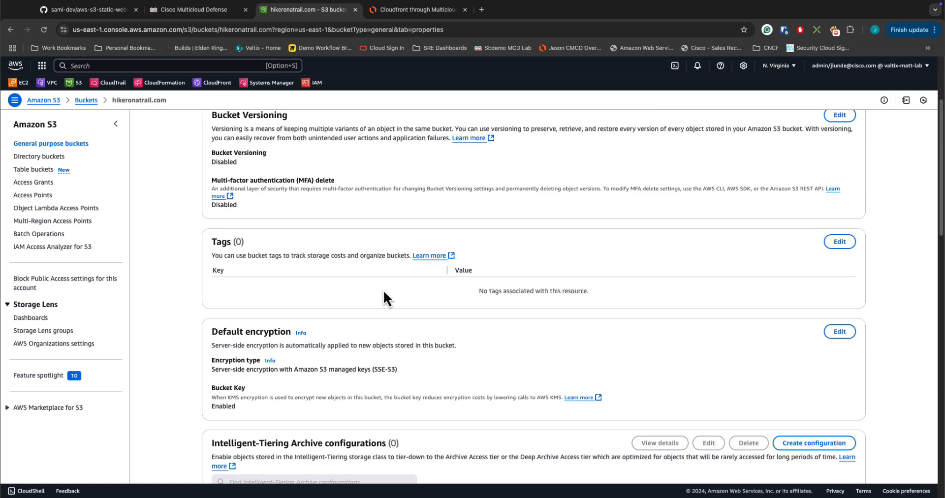
scroll(503, 367, "down", 15)
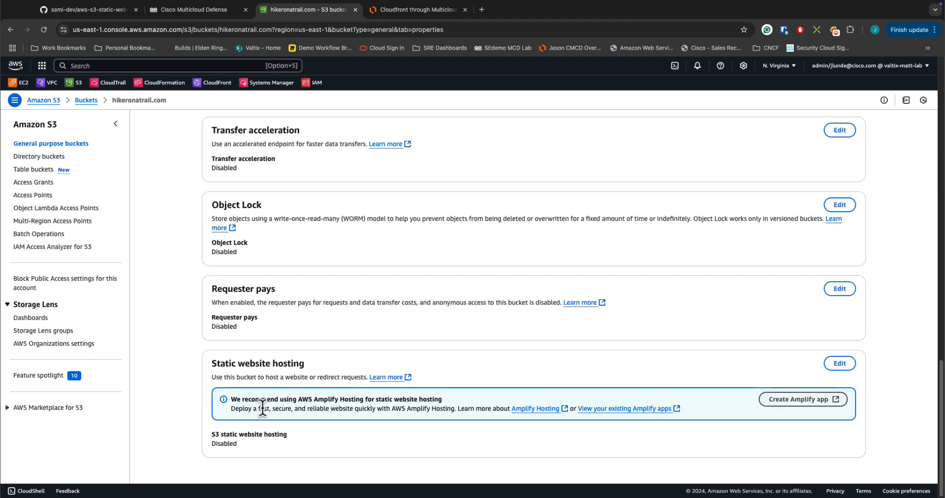
scroll(310, 337, "up", 2)
scroll(310, 339, "up", 15)
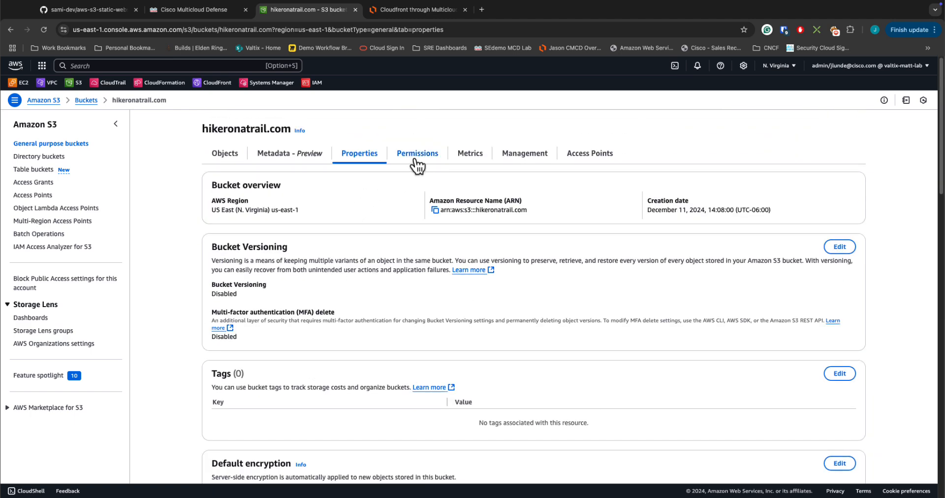
Step: View the bucket's permissions for the block public access setting and compare them with the Lucidchart architecture diagram
left_click(416, 158)
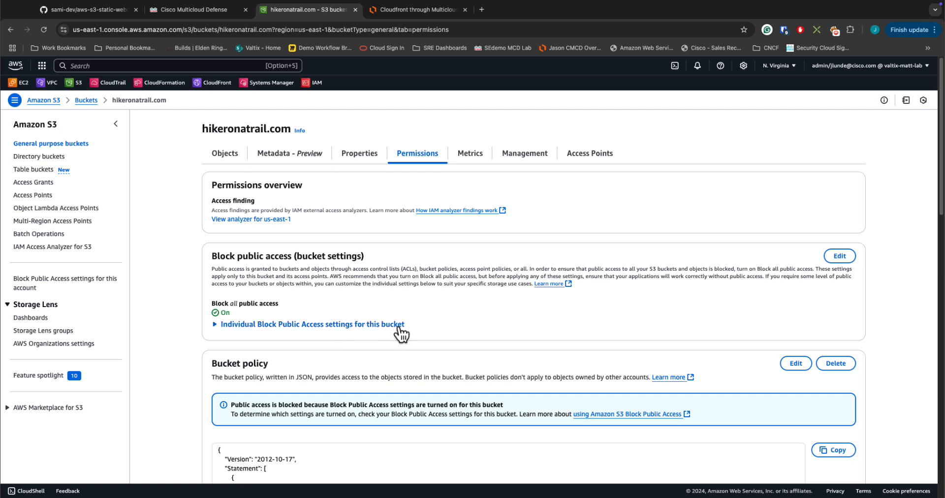
left_click(428, 10)
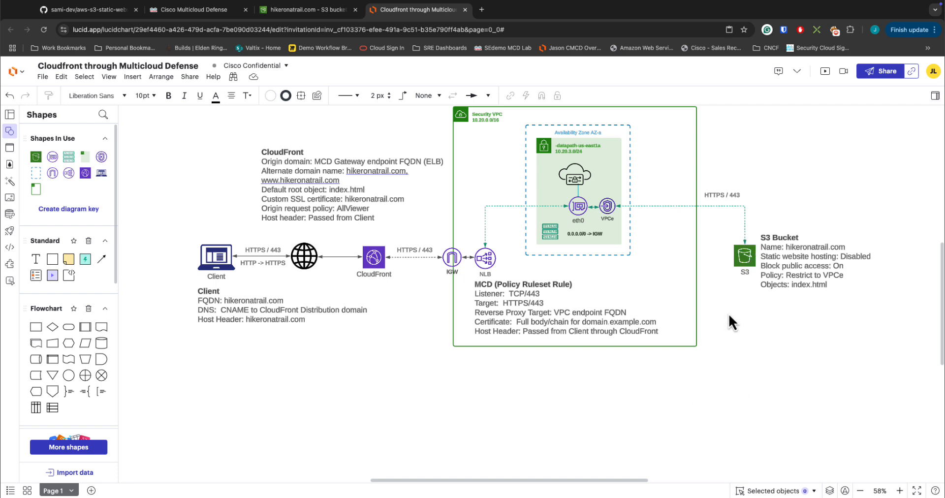
left_click(329, 11)
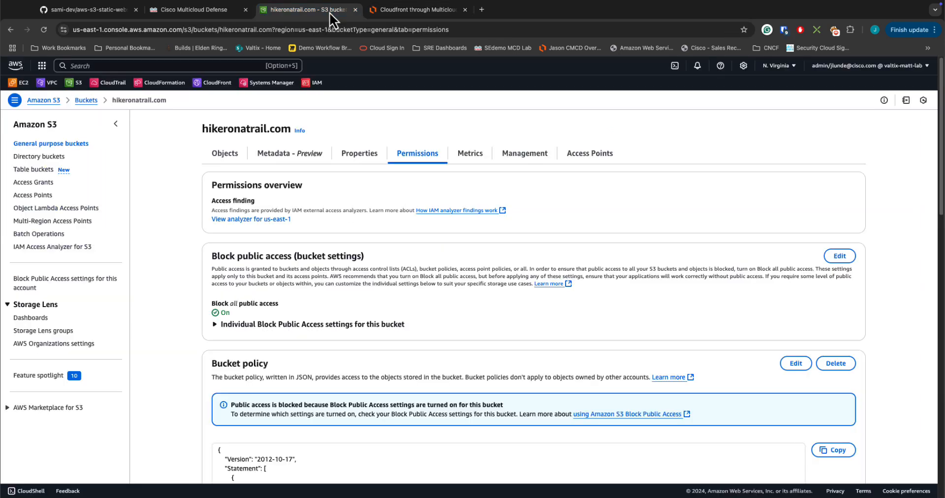
Step: Examine the bucket policy, highlighting its statement, the GetObject action and the aws:SourceVpce condition
scroll(435, 330, "down", 3)
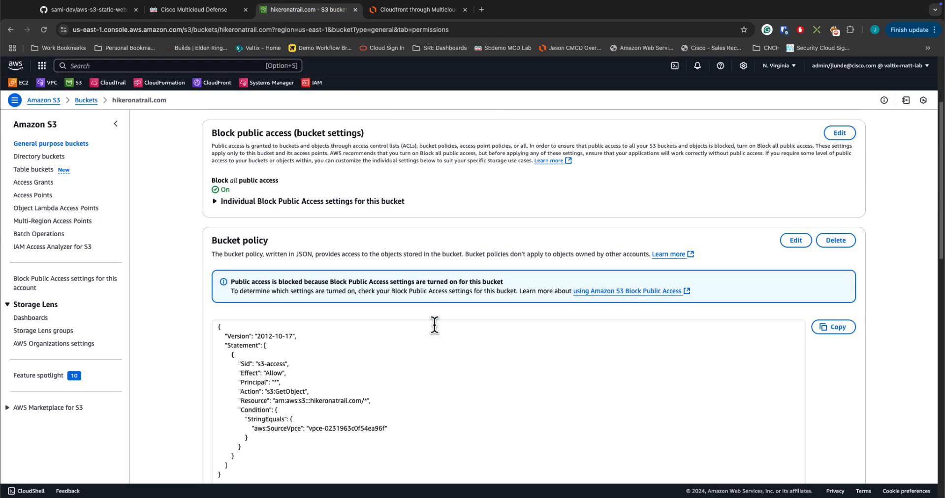
left_click(312, 400)
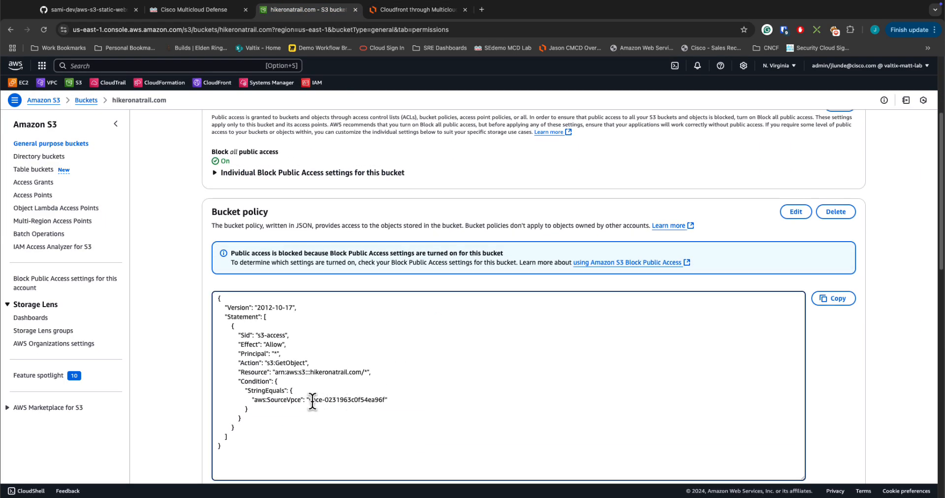
left_click_drag(312, 399, 335, 400)
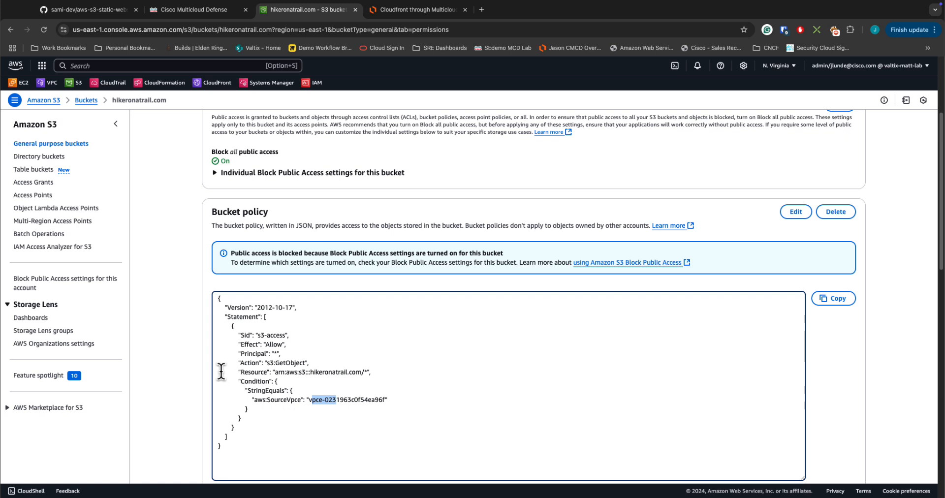
left_click(252, 335)
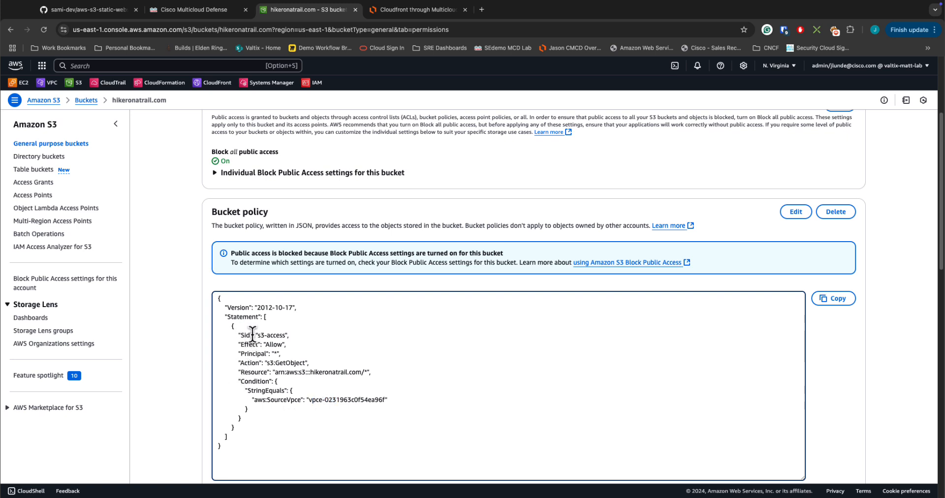
left_click_drag(239, 335, 354, 409)
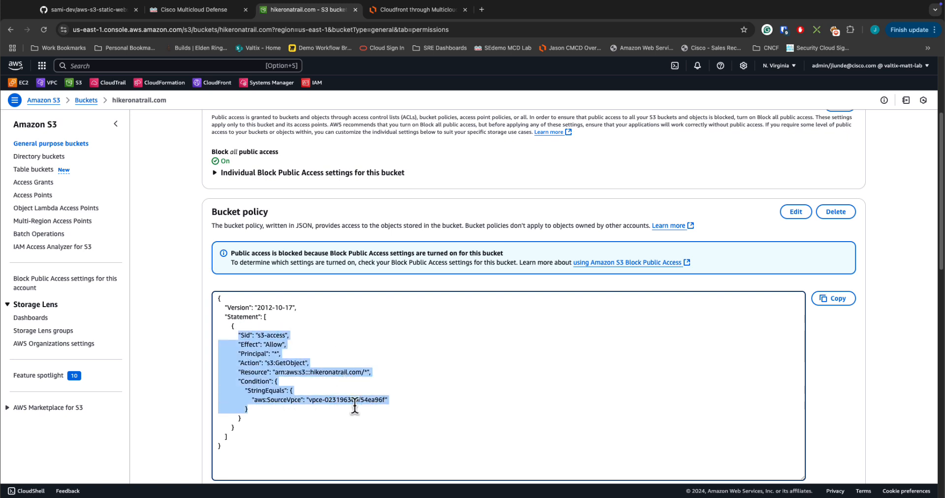
double_click(290, 362)
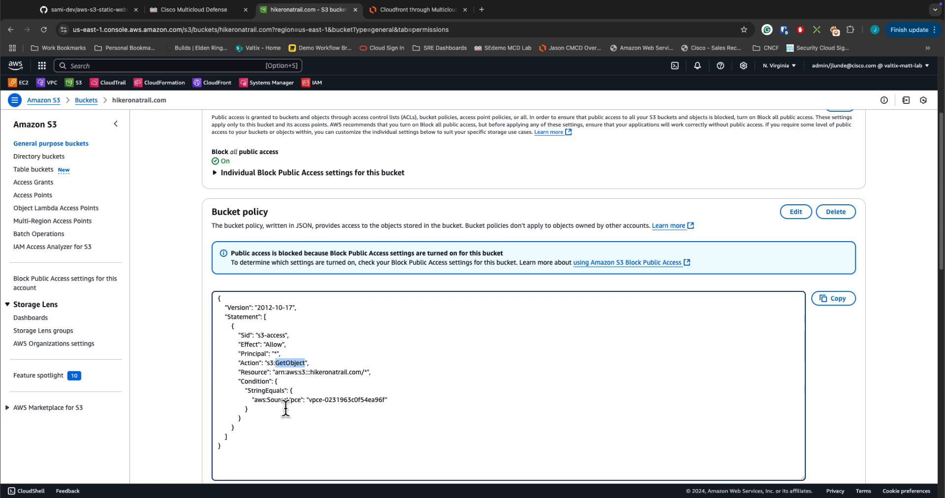
left_click(258, 403)
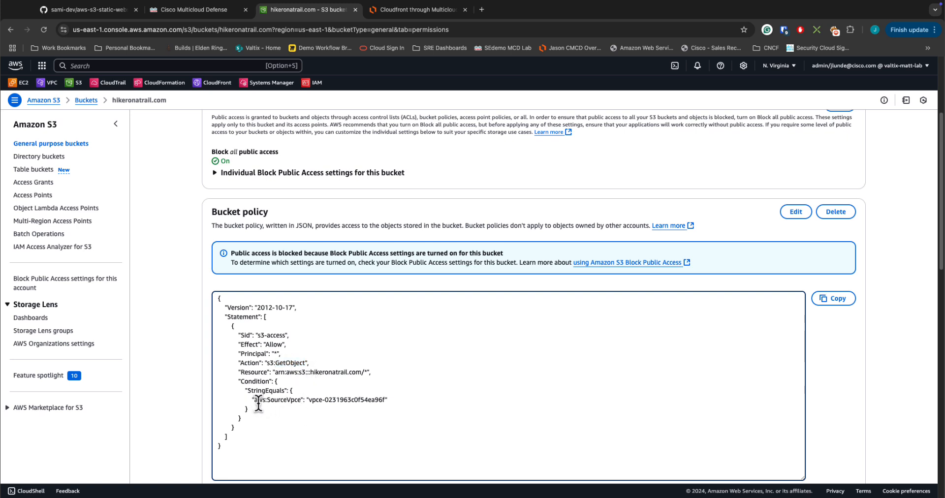
left_click_drag(252, 403, 399, 403)
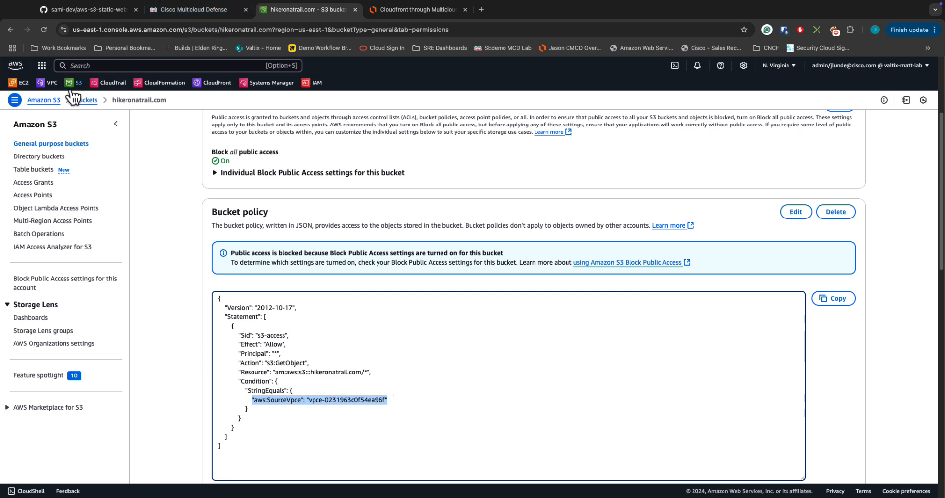
Step: List the running EC2 instances and view the details of ciscomcd-cloudfront-ingress-testing-lermgvmw
left_click(18, 83)
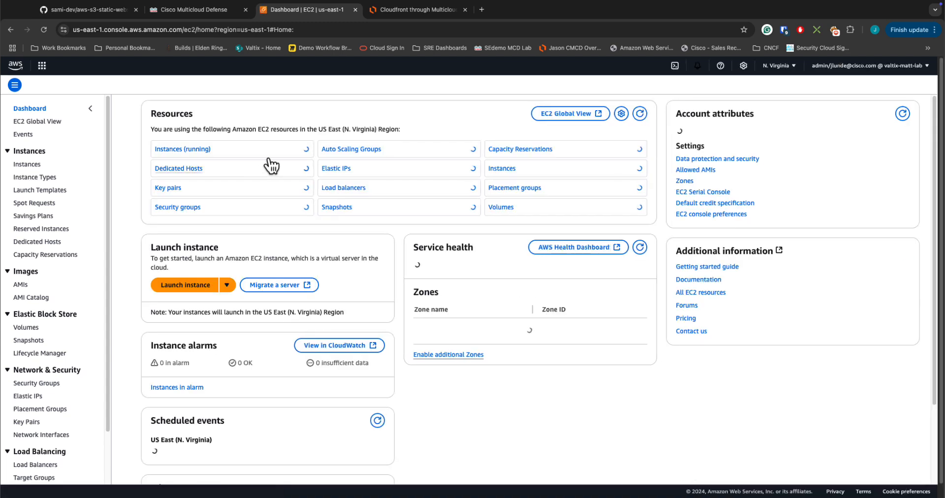
left_click(311, 165)
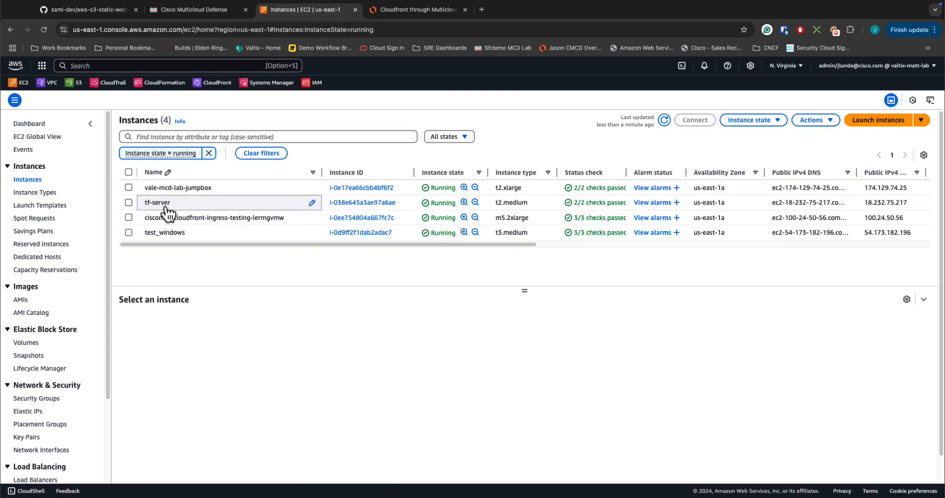
left_click(216, 218)
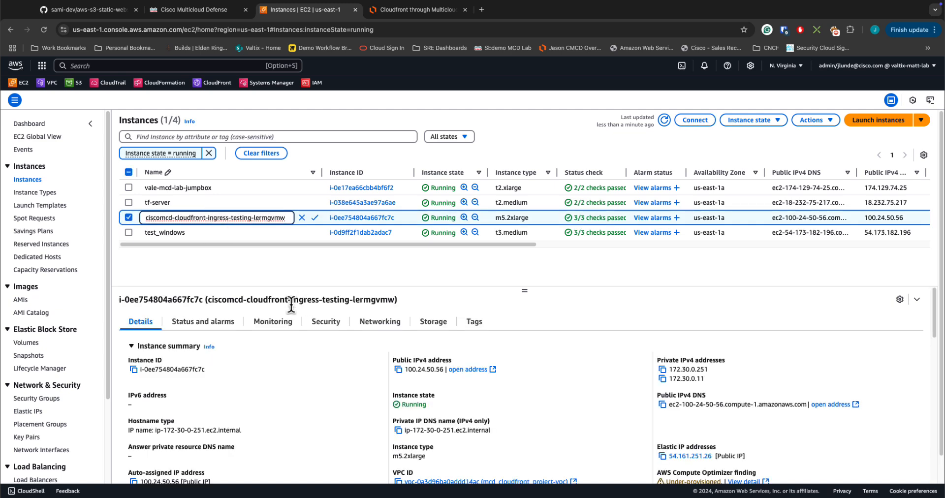
scroll(462, 343, "down", 2)
scroll(461, 343, "up", 2)
Step: List the EC2 load balancers, widen the name column and open the details of ciscomcd-l-clouudnvuajt
scroll(36, 423, "down", 2)
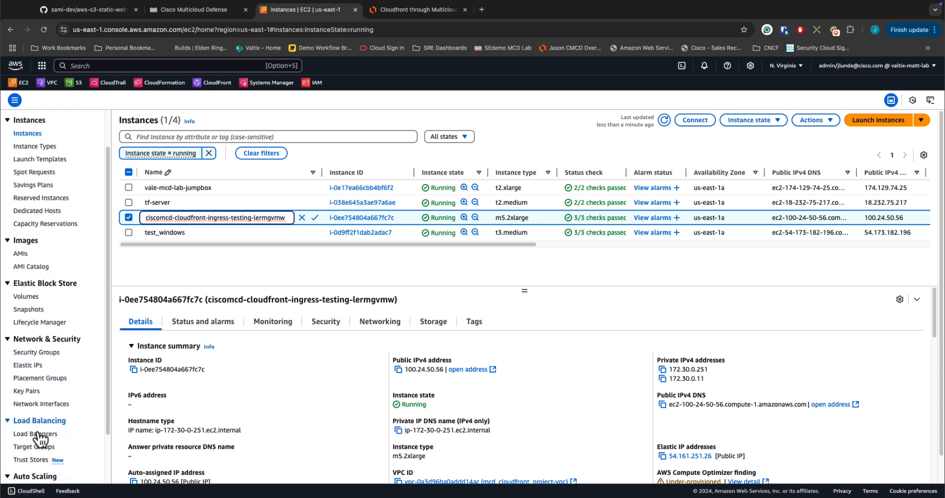
left_click(38, 434)
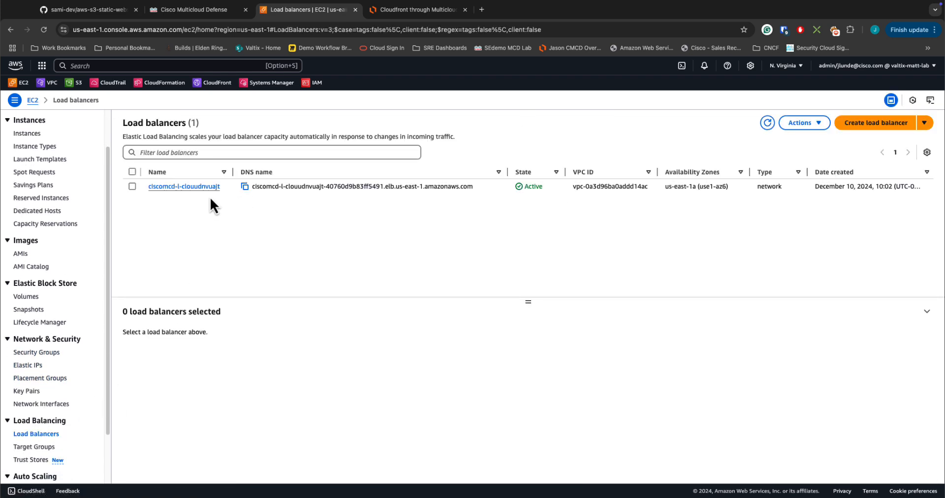
left_click_drag(233, 172, 298, 172)
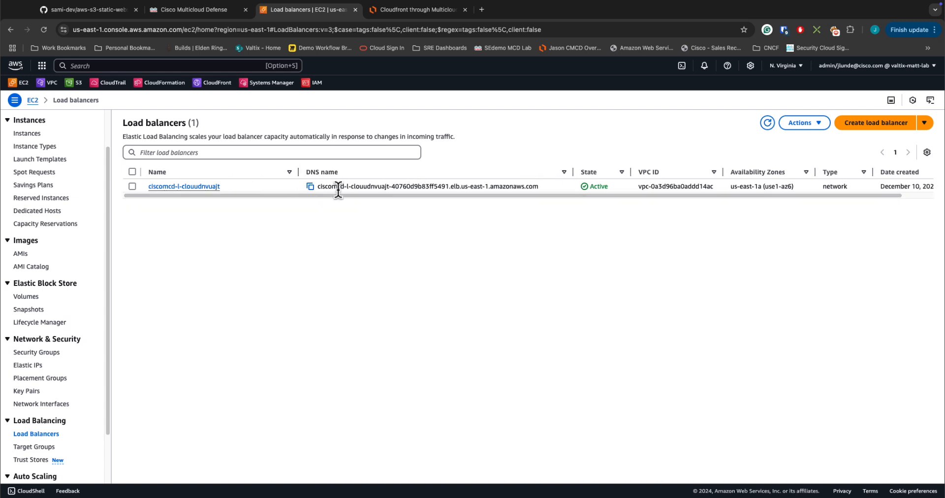
left_click(205, 187)
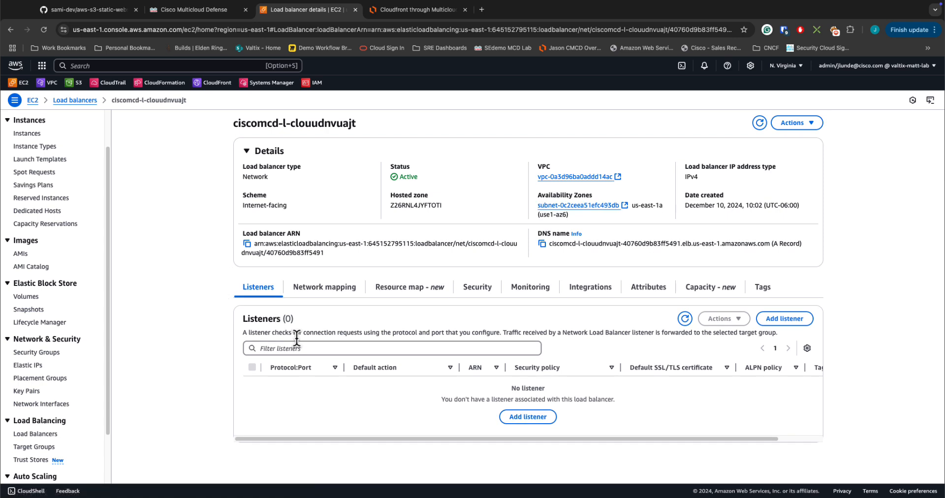
Step: Inspect the load balancer's network mapping and its resource map, including the unhealthy target map
left_click(330, 289)
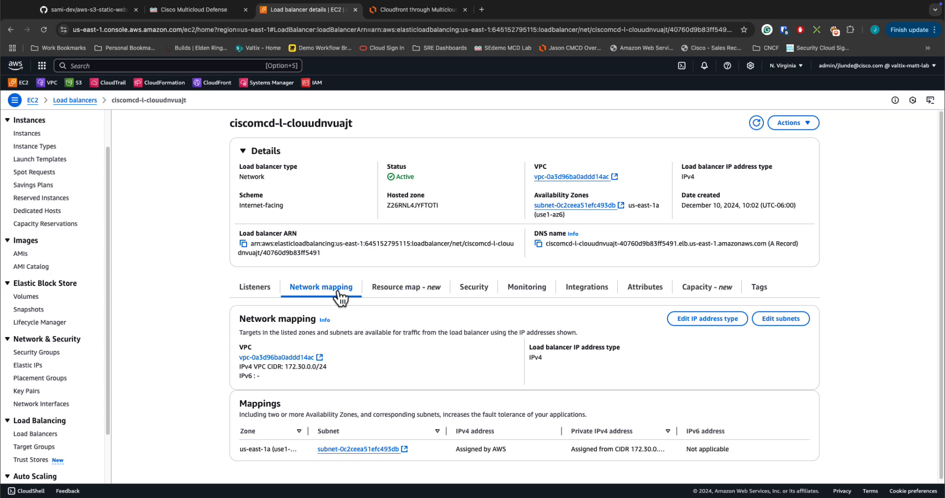
left_click(399, 294)
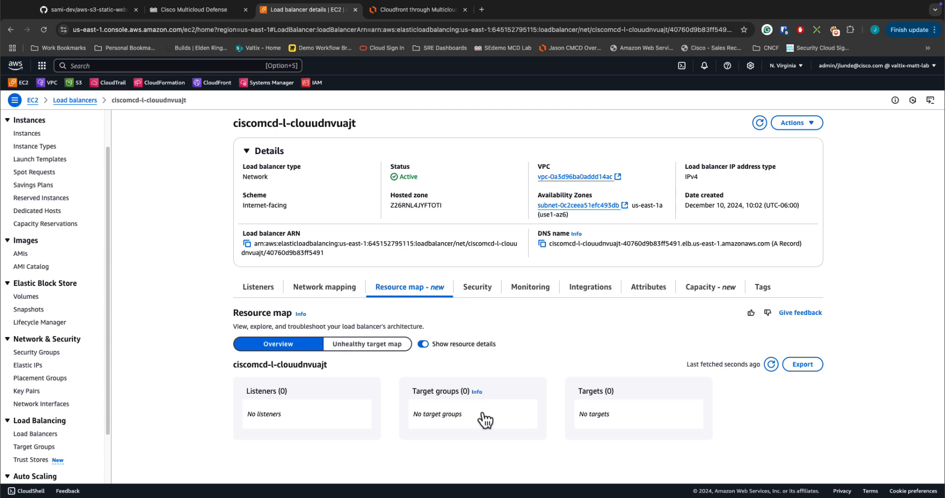
left_click(383, 344)
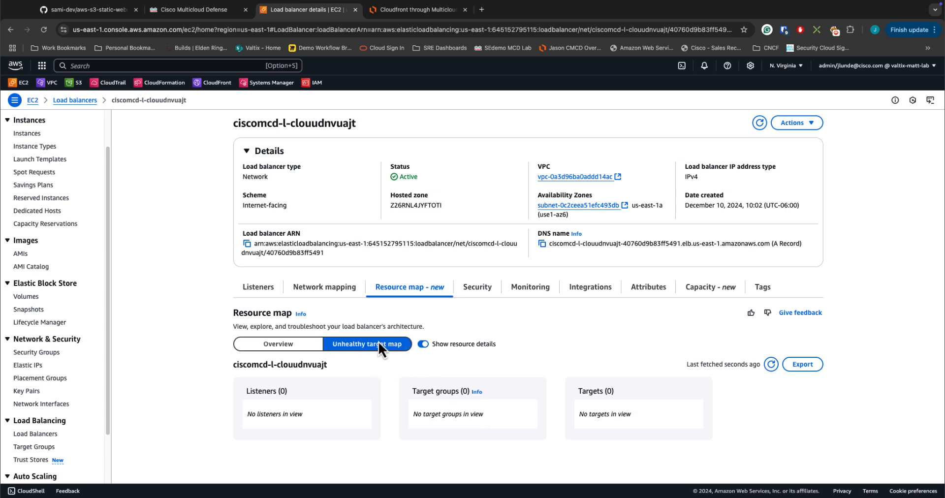
left_click(346, 292)
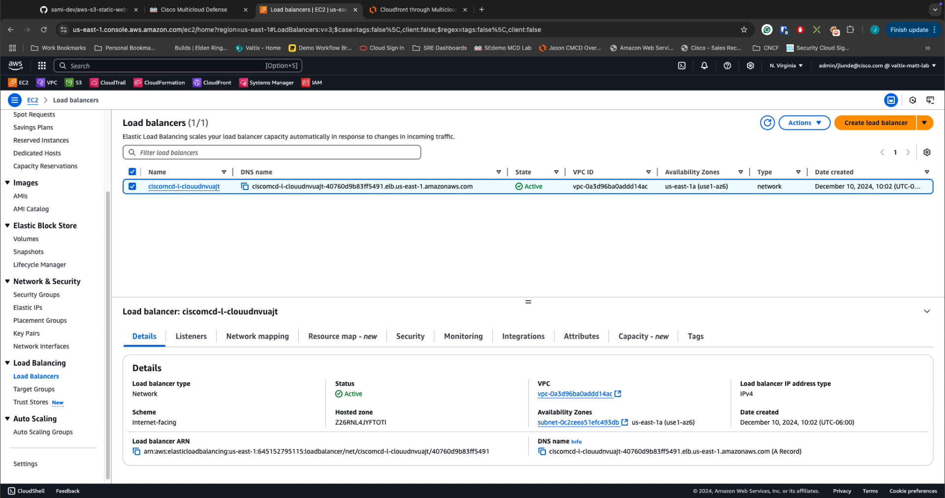
Step: Switch to the Lucidchart architecture diagram to review the S3 bucket and VPC endpoint path, and return to the AWS console
left_click(404, 15)
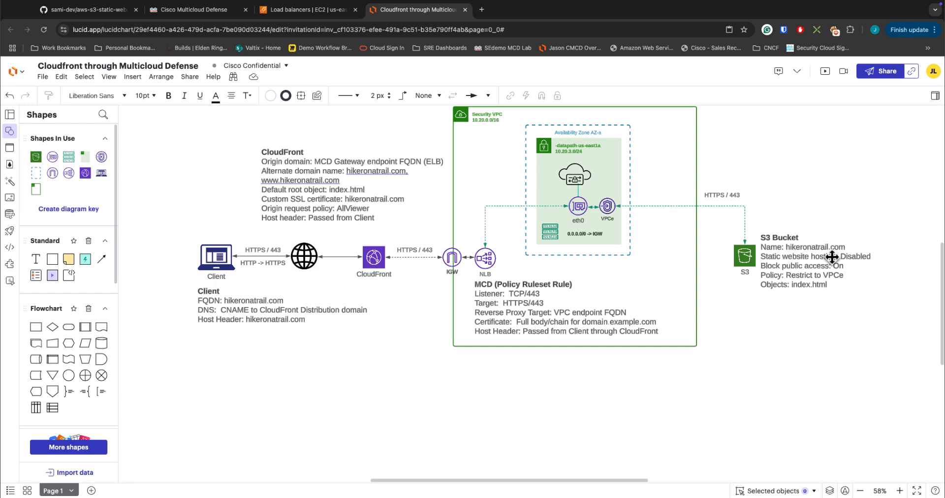
left_click(327, 12)
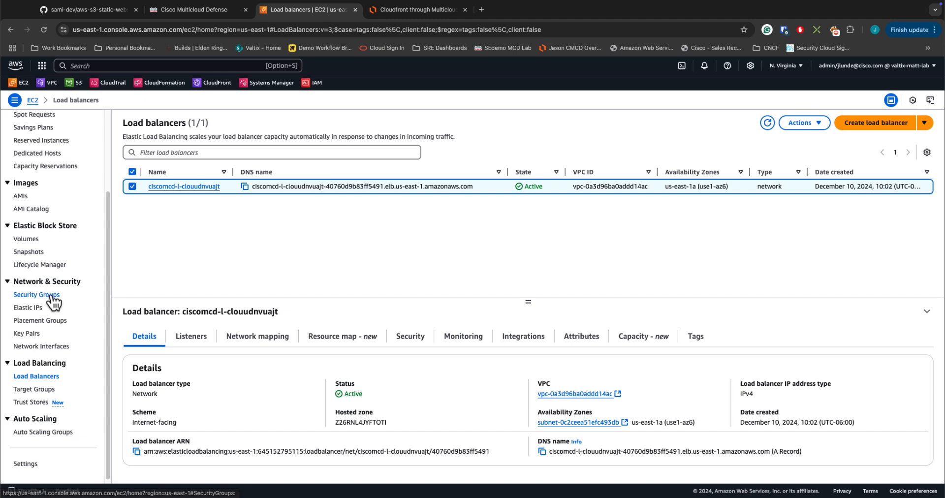
Step: List the VPC endpoints in the VPC console and begin creating a new endpoint
scroll(50, 236, "up", 3)
left_click(50, 83)
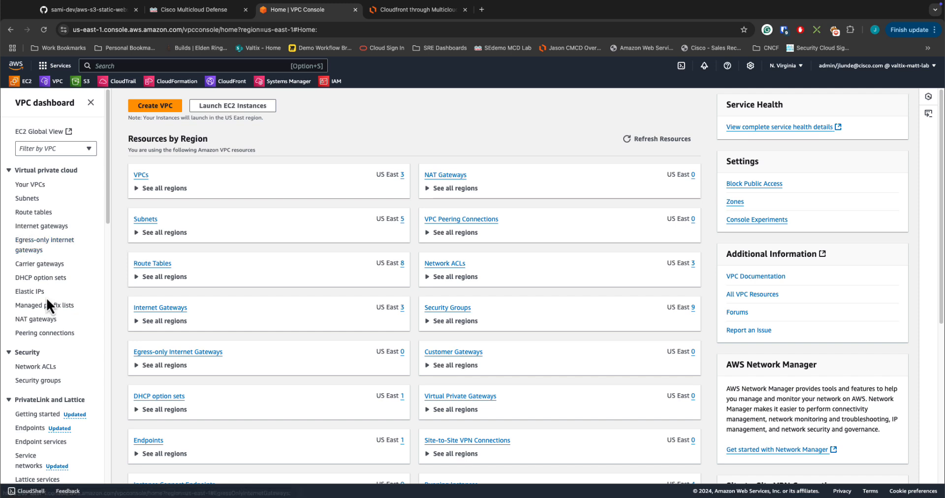
scroll(69, 389, "down", 1)
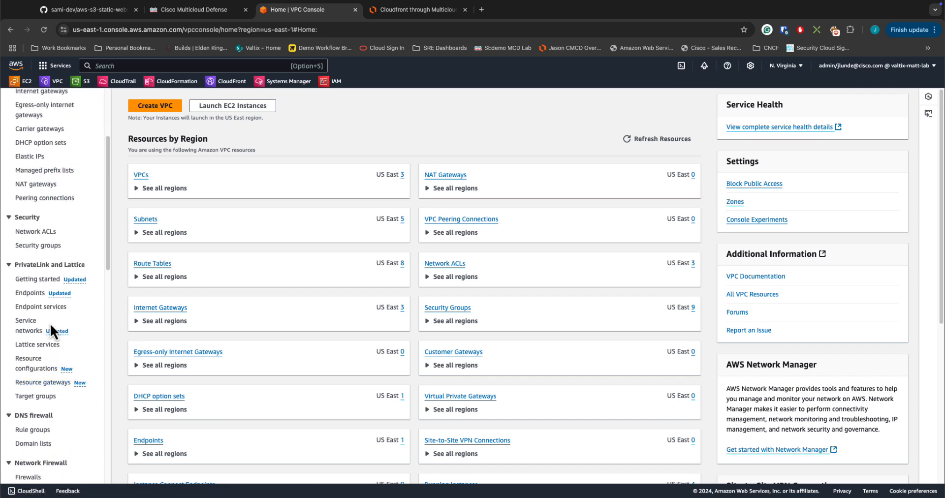
left_click(35, 294)
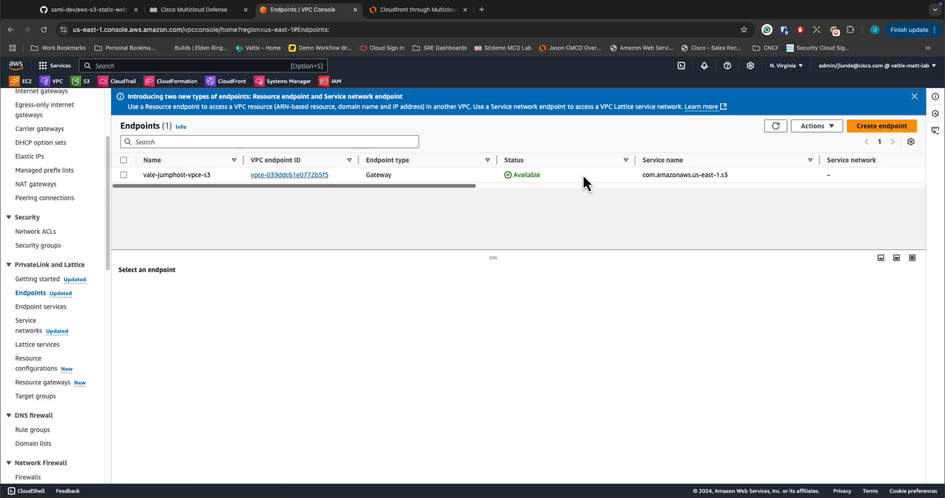
left_click(869, 126)
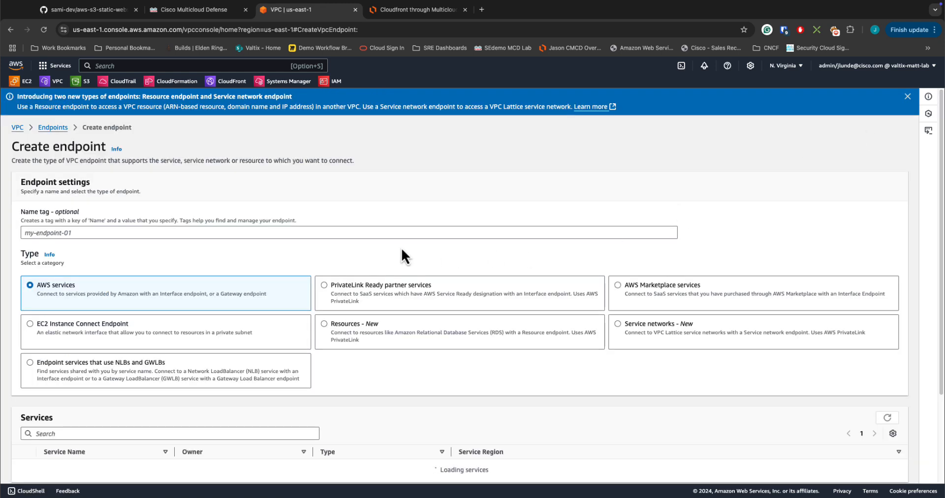
Step: Name the new endpoint cloudfront-to-s3-hikeronatrail
left_click(212, 232)
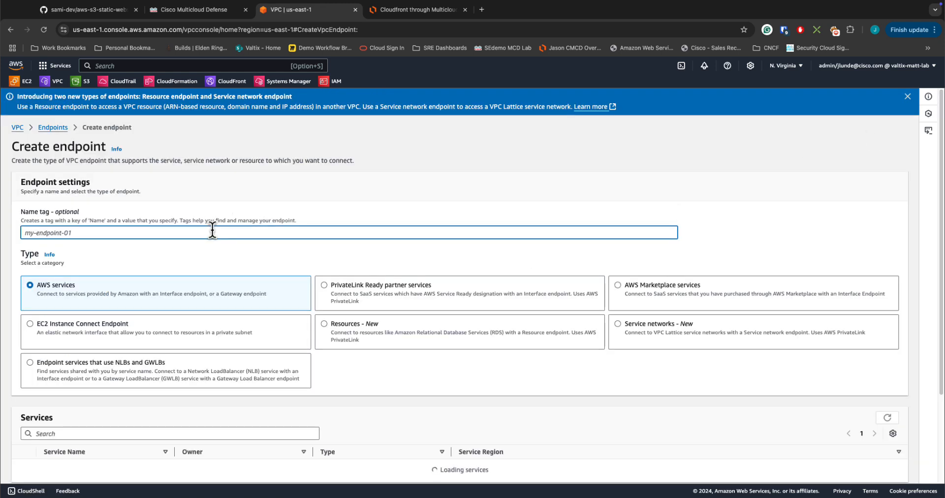
type("cloudront-")
key("BackSpace")
key("BackSpace")
key("BackSpace")
type("front-to")
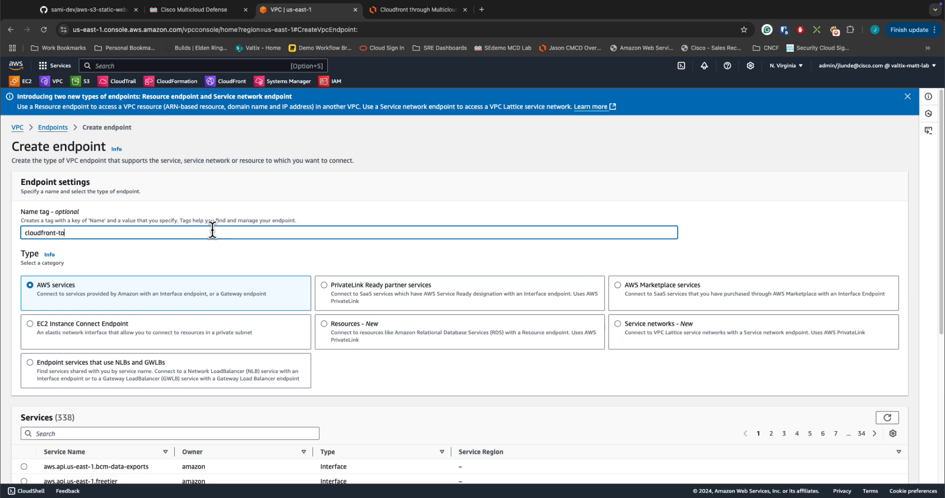
type("-s3-hikeronatrail")
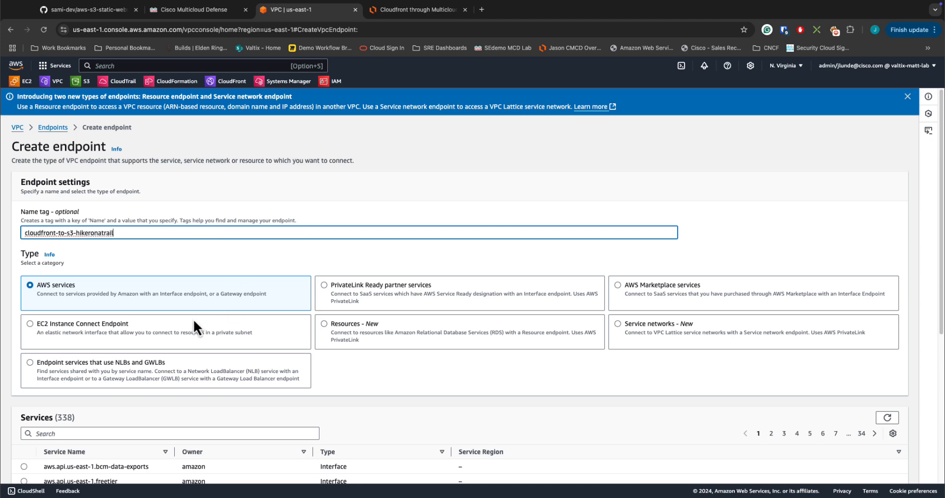
Step: Filter the services by s3, compare the Gateway and Interface entries, and select the Gateway-type com.amazonaws.us-east-1.s3 service
scroll(217, 302, "down", 3)
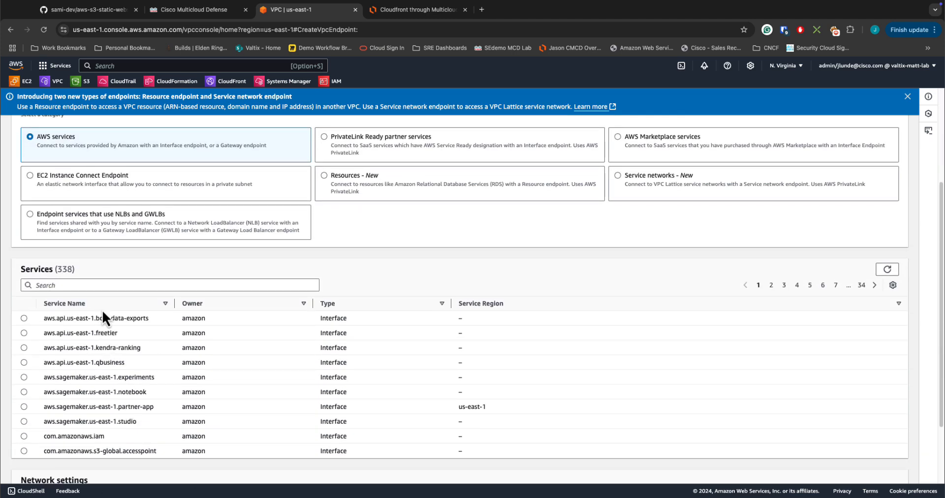
left_click(112, 285)
type("s3")
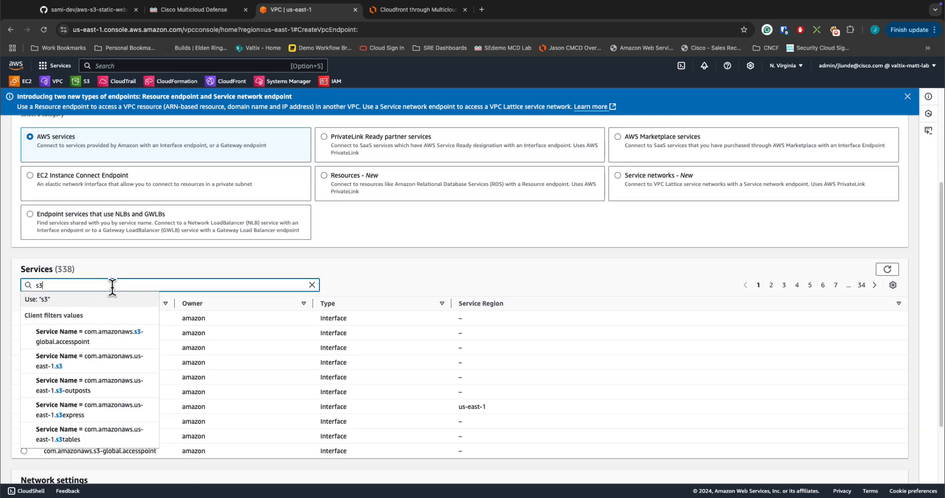
key("Return")
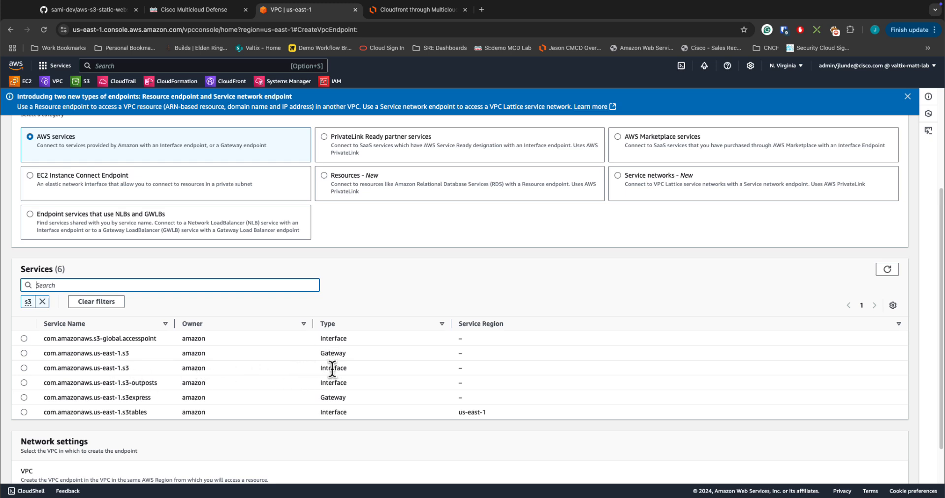
left_click_drag(322, 366, 363, 351)
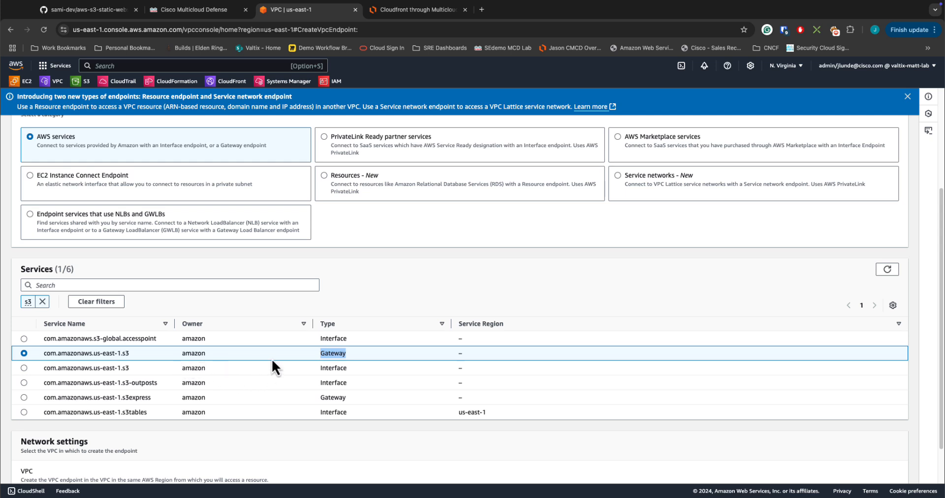
scroll(265, 360, "down", 1)
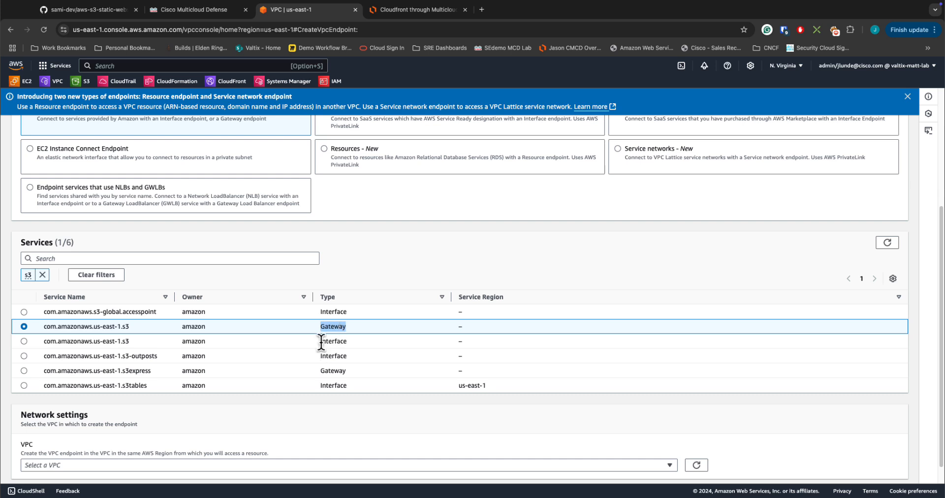
left_click(357, 344)
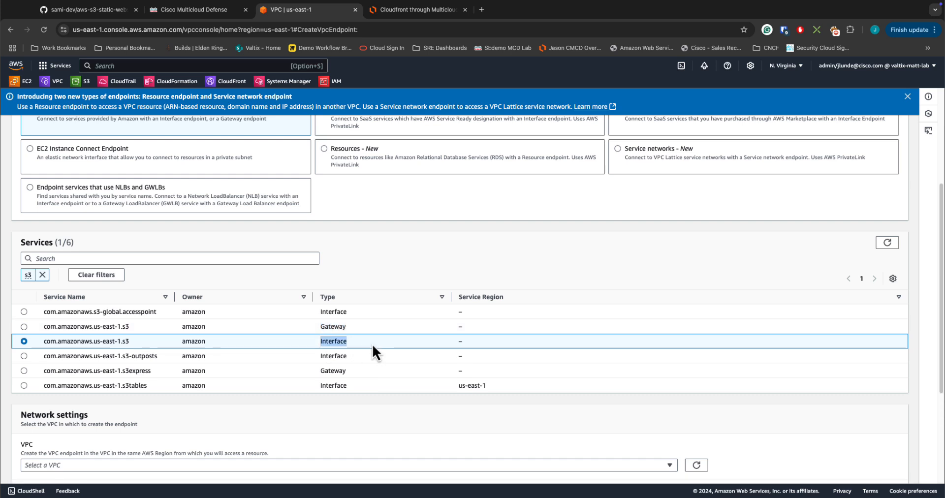
double_click(336, 325)
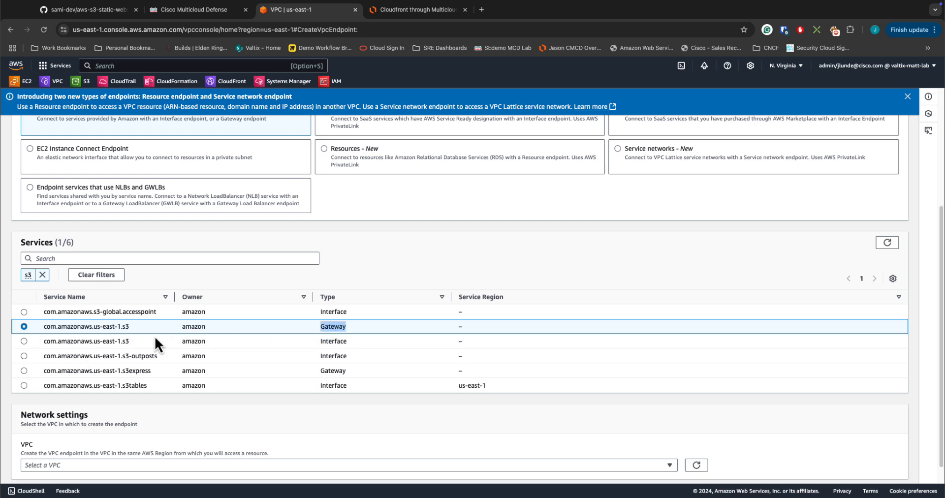
Step: Place the endpoint in mcd_cloudfront_project-vpc and associate it with the mcd_cloudfront_project-datapath_RT route table
scroll(209, 415, "down", 1)
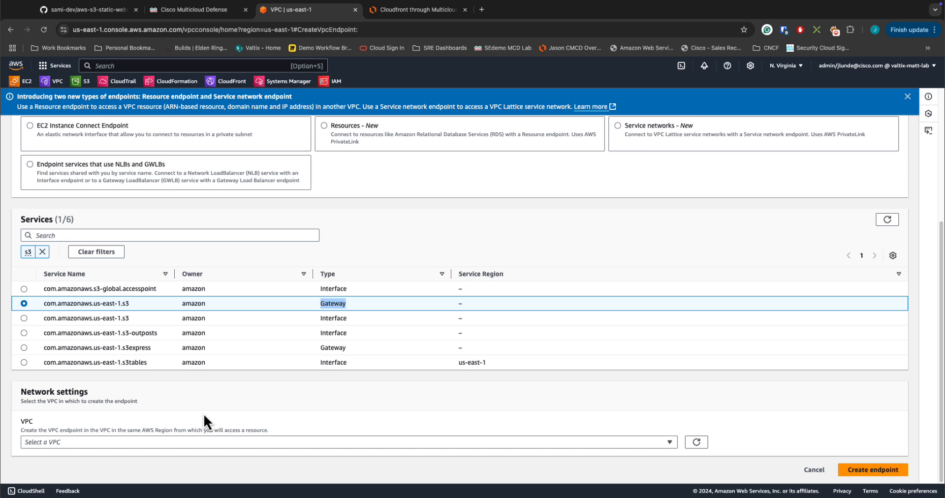
left_click(194, 445)
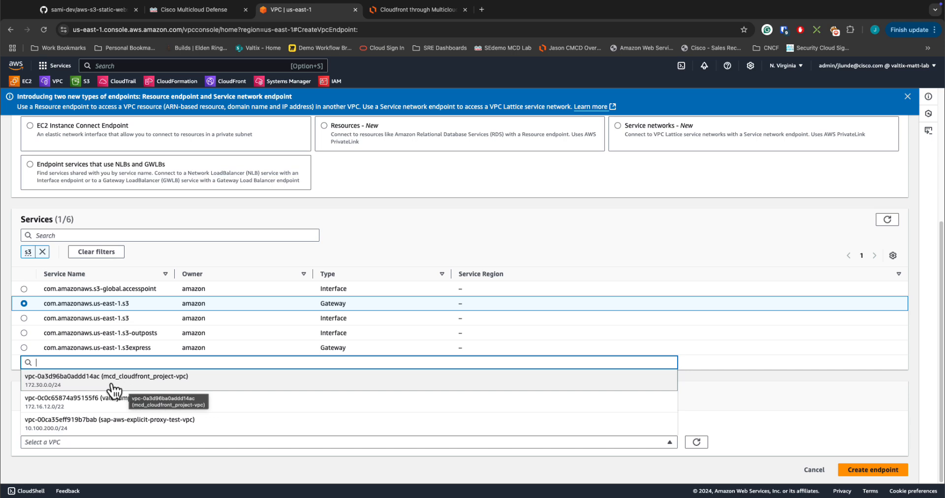
left_click(172, 384)
scroll(275, 389, "down", 3)
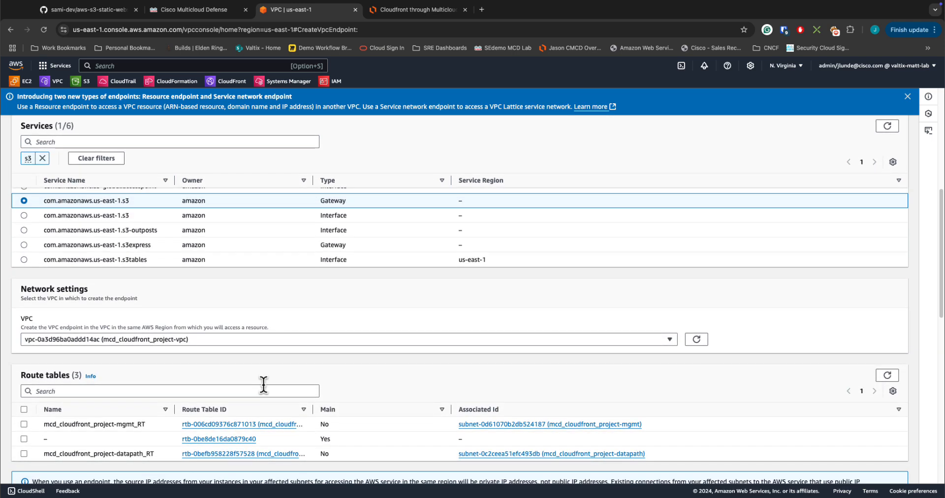
scroll(146, 370, "down", 1)
scroll(146, 323, "up", 1)
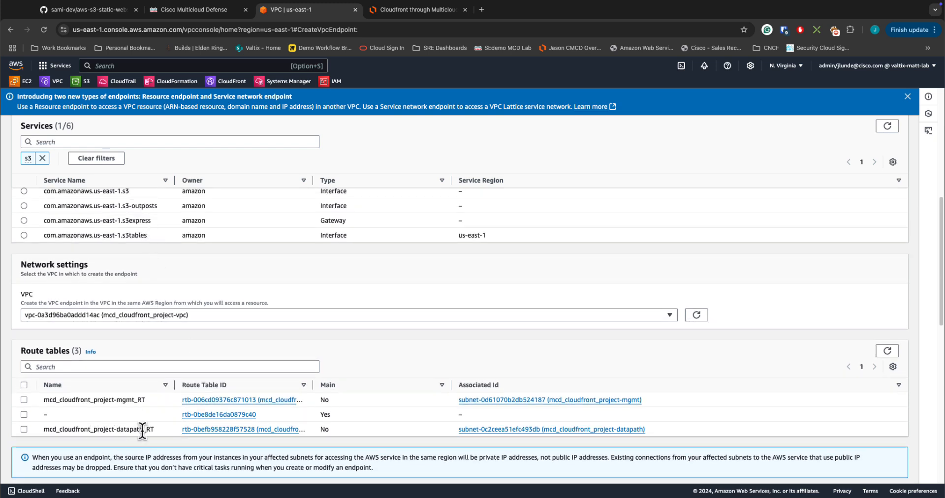
left_click(24, 429)
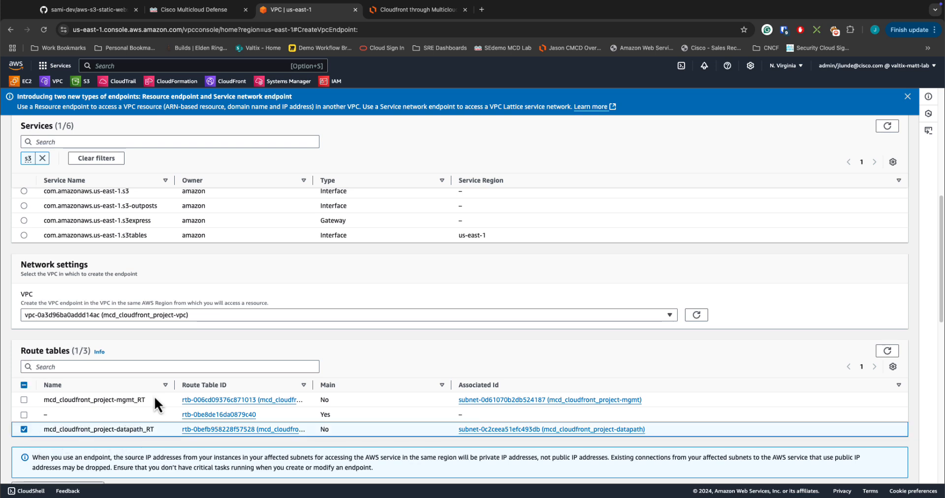
Step: Open the VPC console in a separate browser tab and filter the route tables by cloudfront
right_click(60, 81)
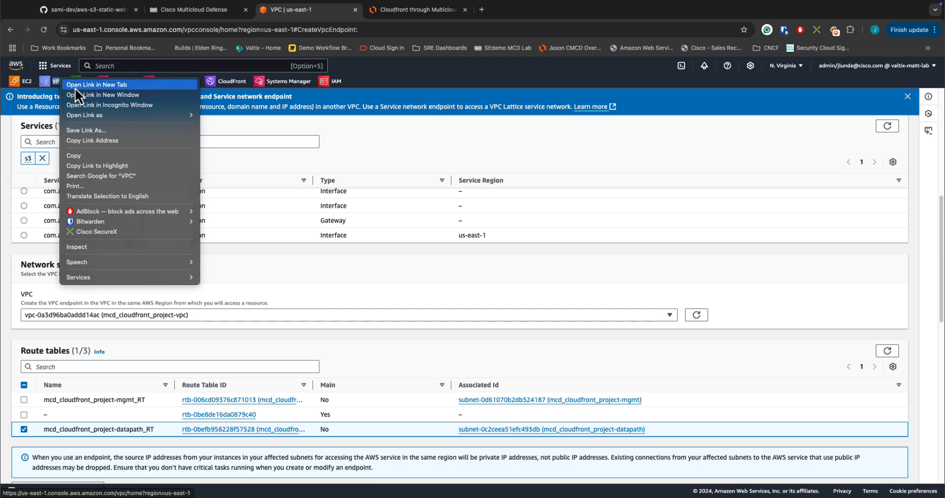
left_click(101, 84)
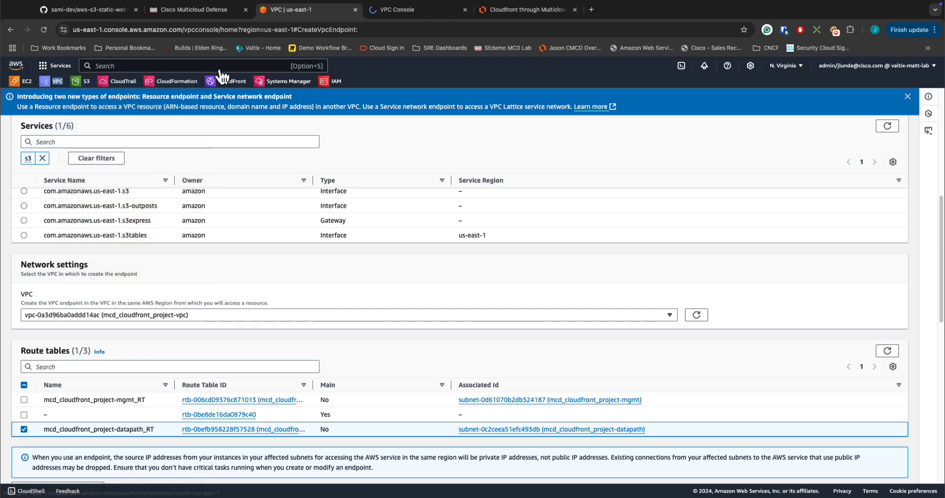
left_click(408, 10)
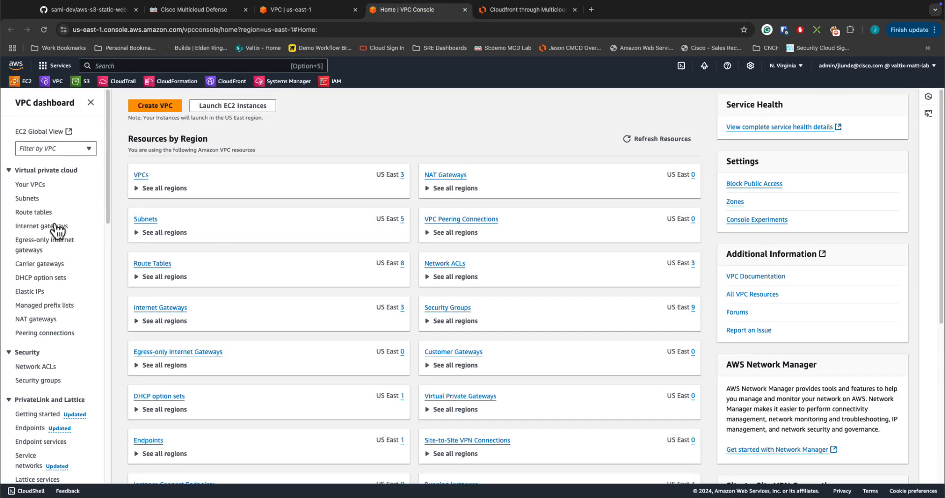
left_click(45, 212)
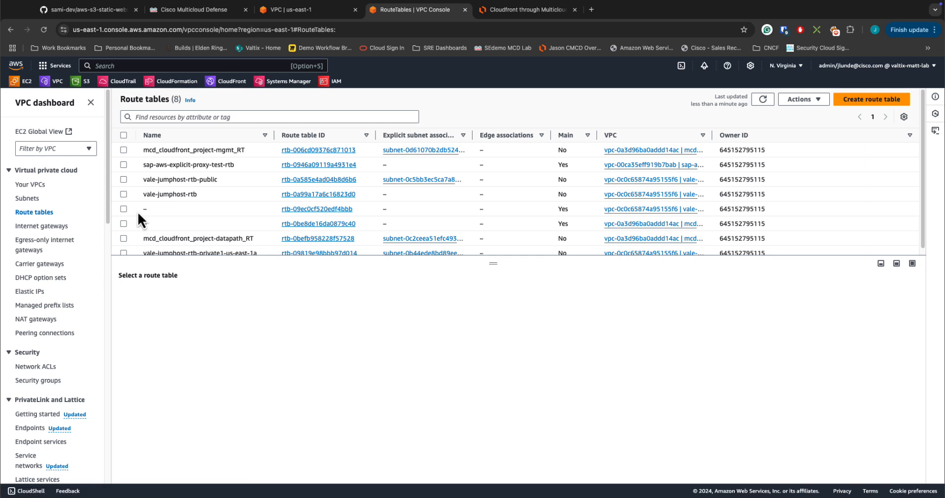
left_click(183, 117)
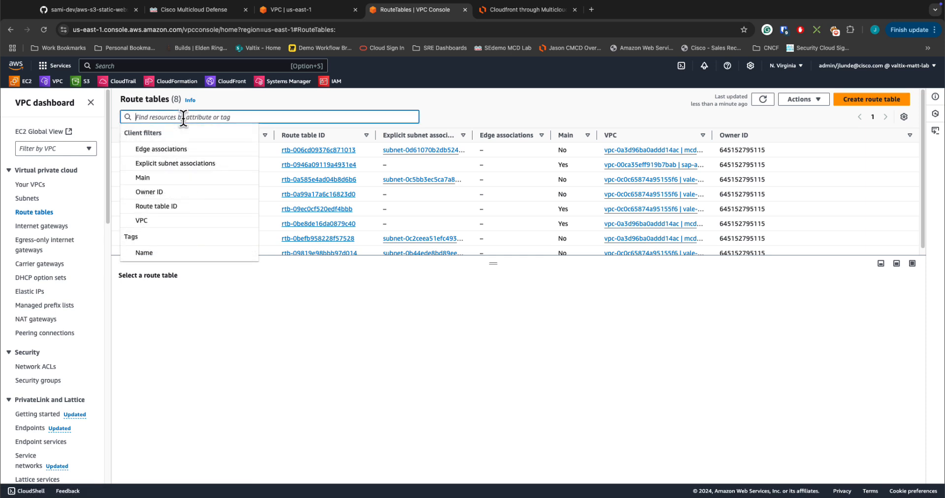
type("cloudfront")
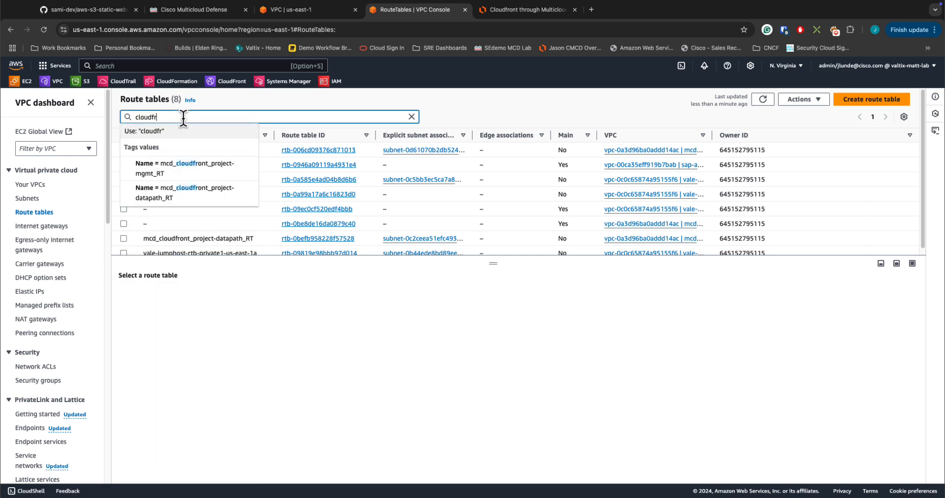
key("Return")
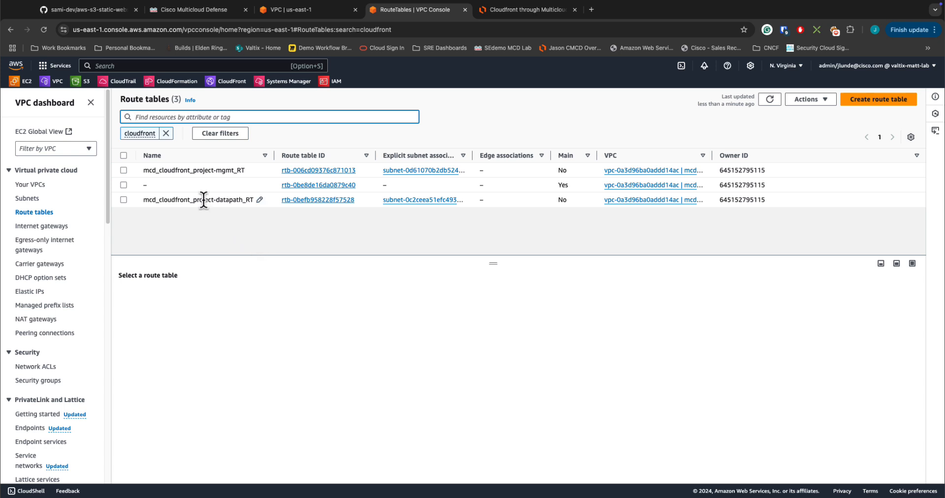
Step: View the routes of mcd_cloudfront_project-datapath_RT, pointing out the local route for 172.30.0.0/24
left_click(125, 201)
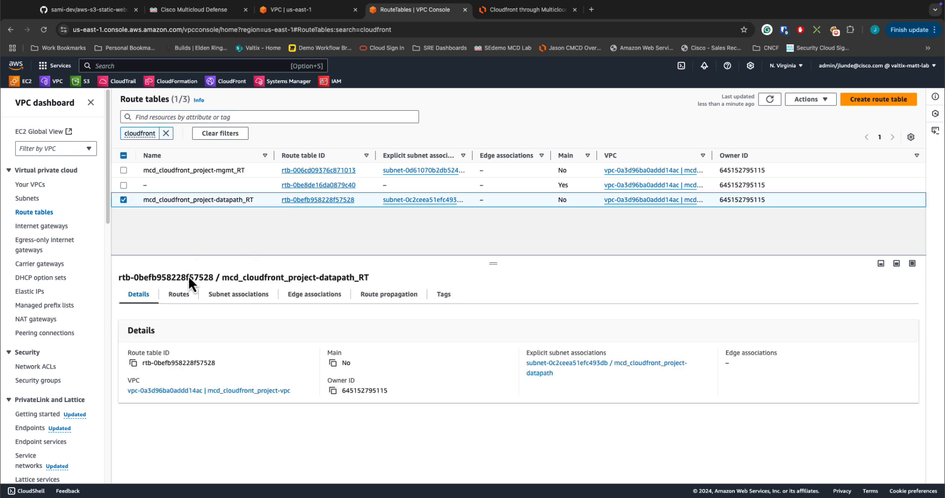
left_click(187, 297)
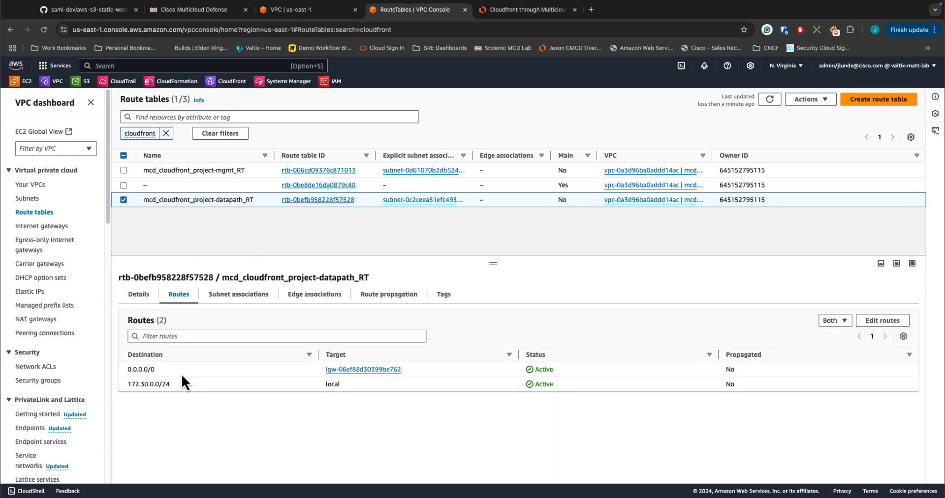
left_click_drag(140, 384, 226, 394)
left_click(340, 384)
Step: Return to the endpoint creation form, try the Custom policy option and set the endpoint policy back to Full access
left_click(279, 14)
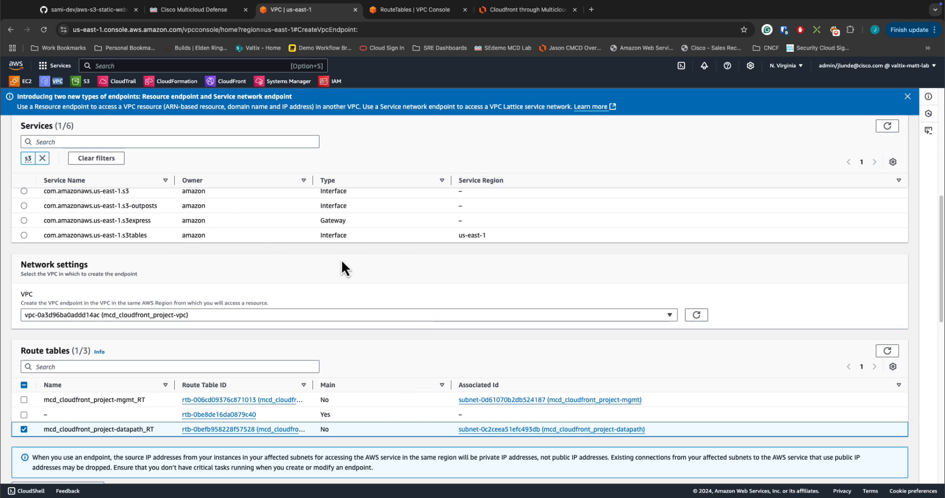
scroll(318, 296, "down", 3)
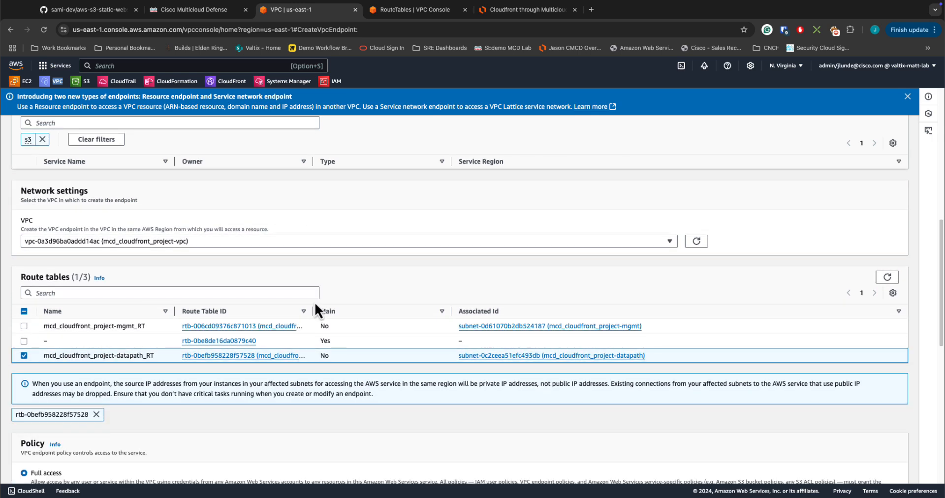
scroll(314, 303, "down", 3)
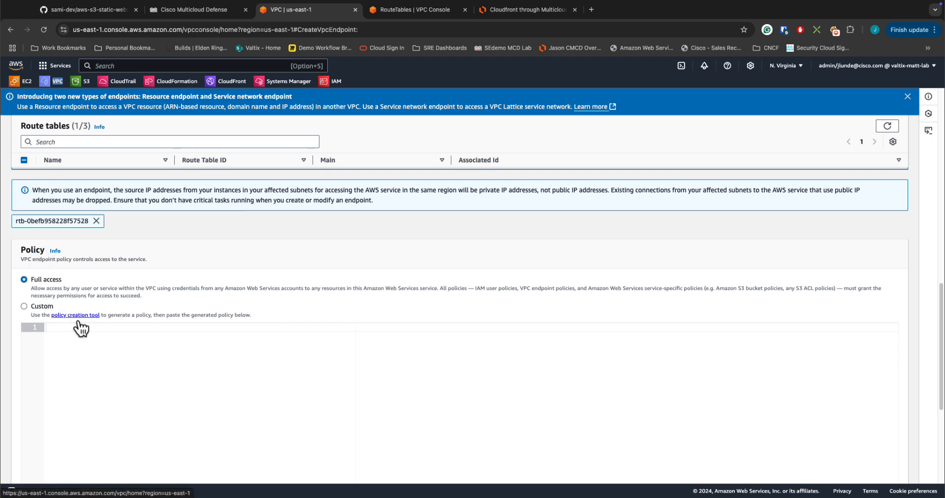
left_click(41, 309)
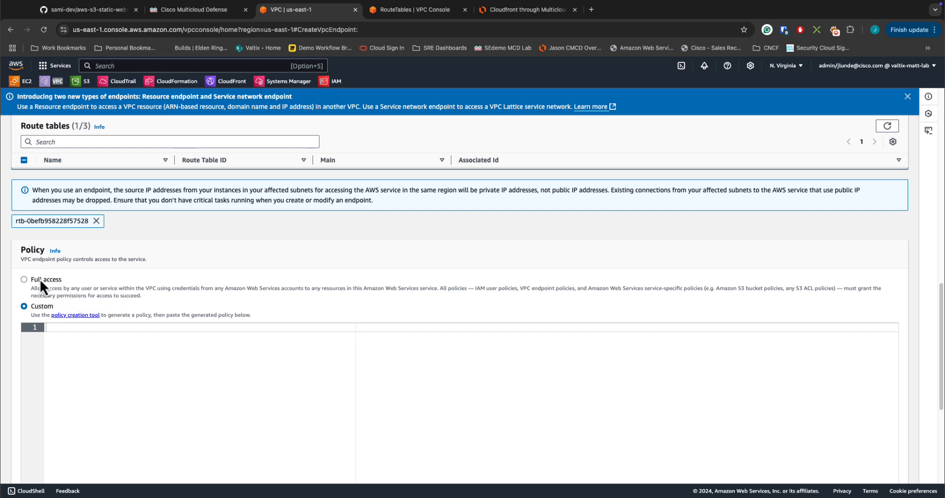
left_click(40, 279)
scroll(238, 307, "down", 7)
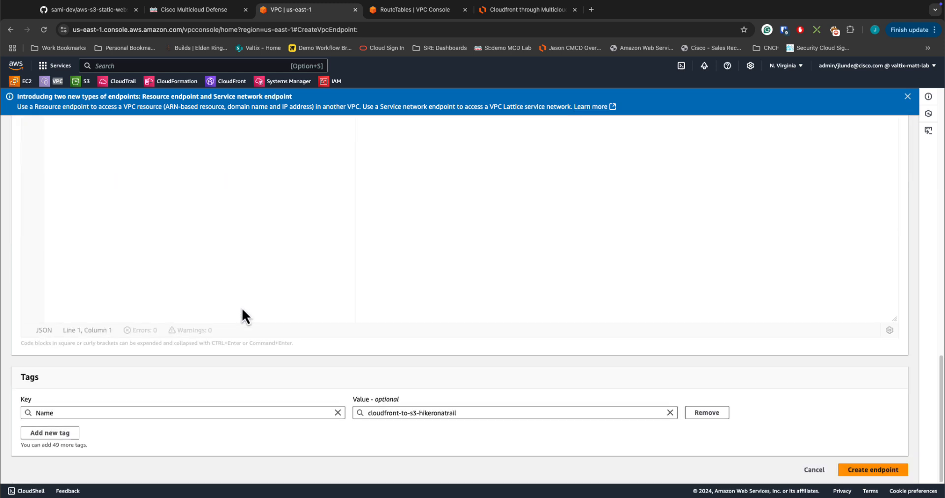
Step: Create the S3 gateway endpoint and copy the endpoint ID of cloudfront-to-s3-hikeronatrail
left_click(867, 471)
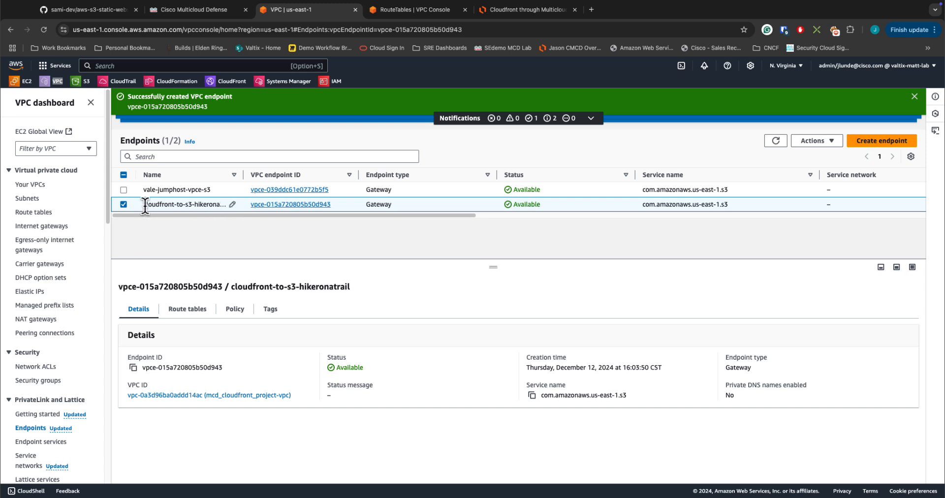
left_click(133, 368)
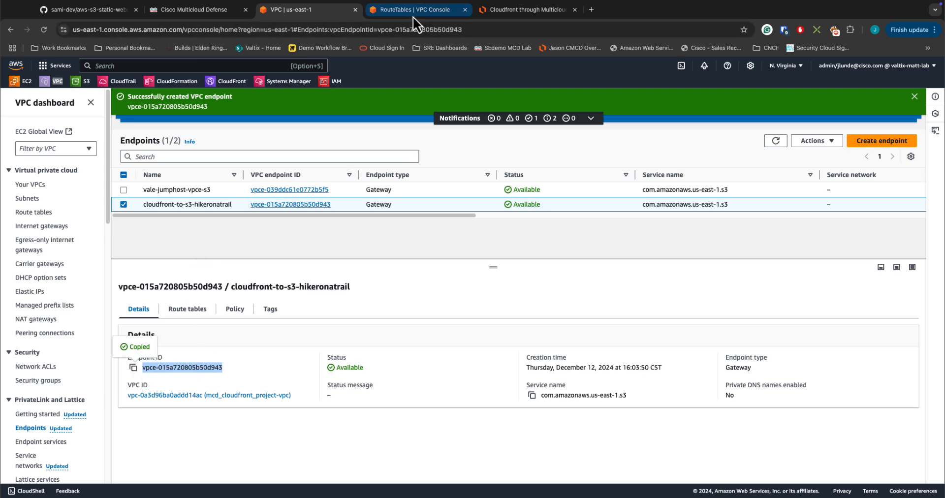
Step: Open the hikeronatrail.com S3 bucket's permissions and start editing its bucket policy
left_click(77, 80)
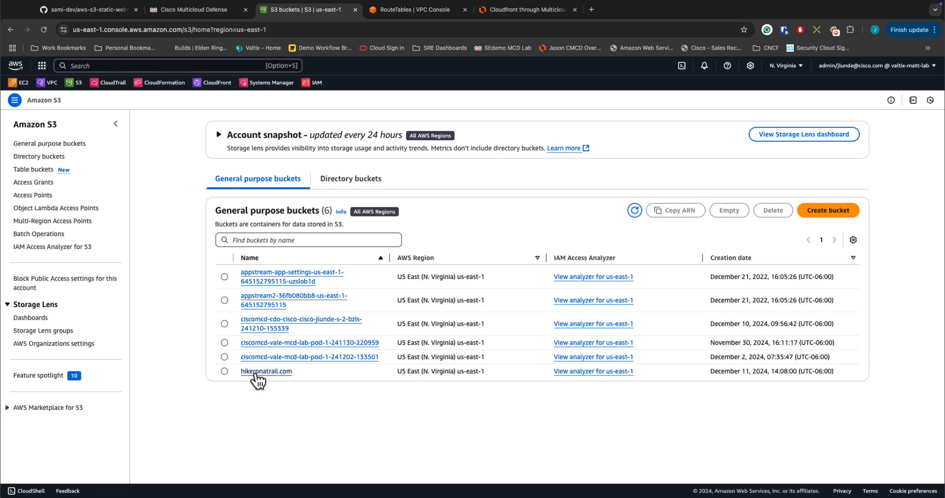
left_click(255, 373)
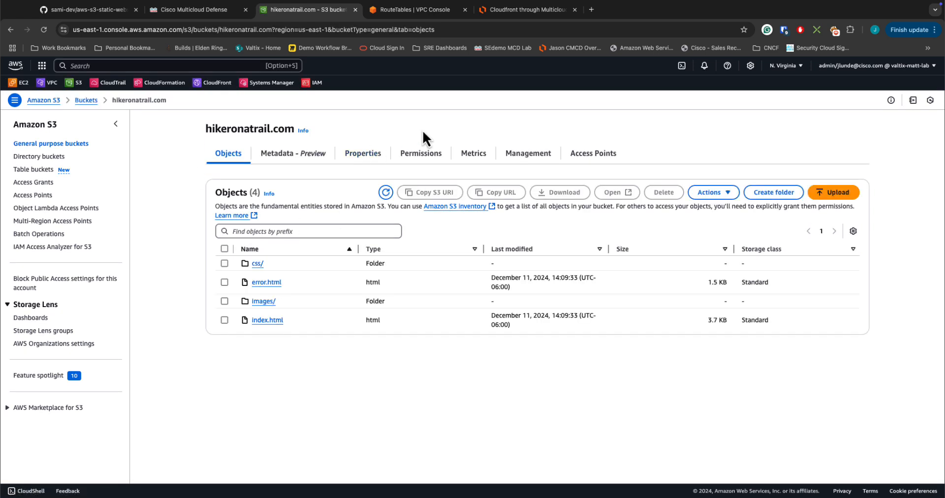
left_click(421, 165)
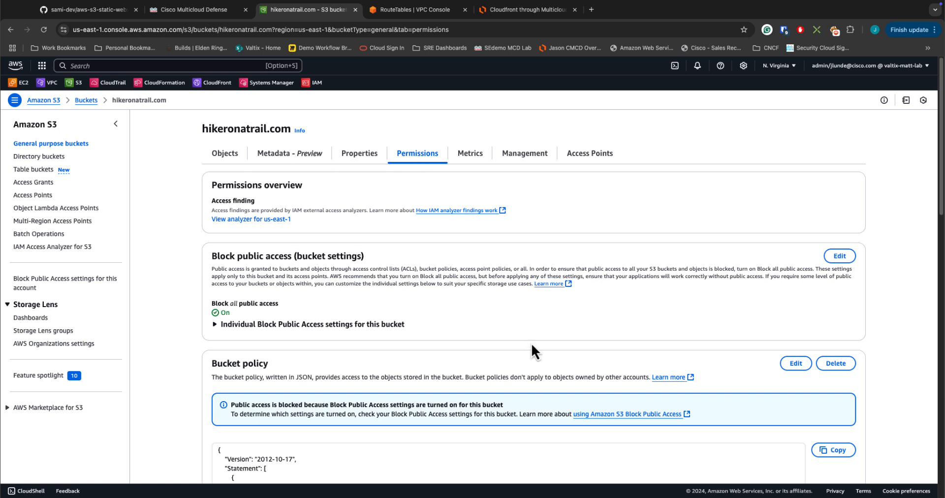
scroll(533, 348, "down", 2)
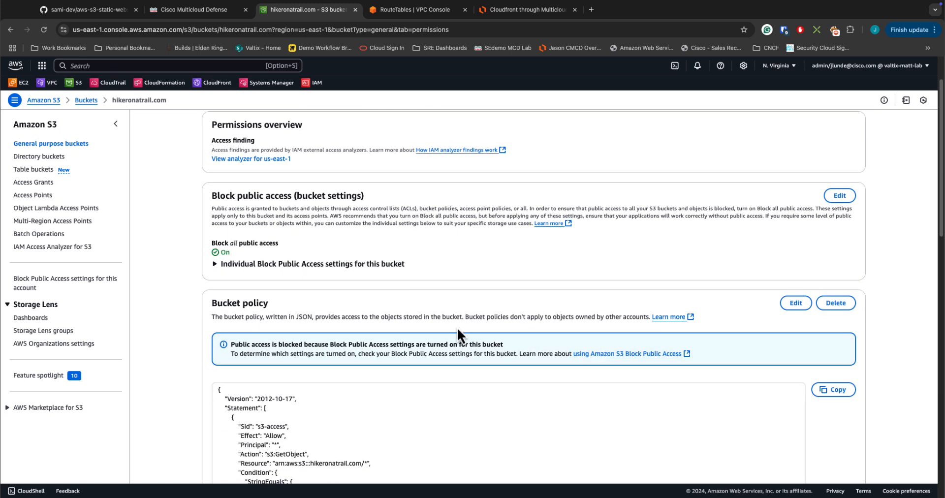
left_click(794, 303)
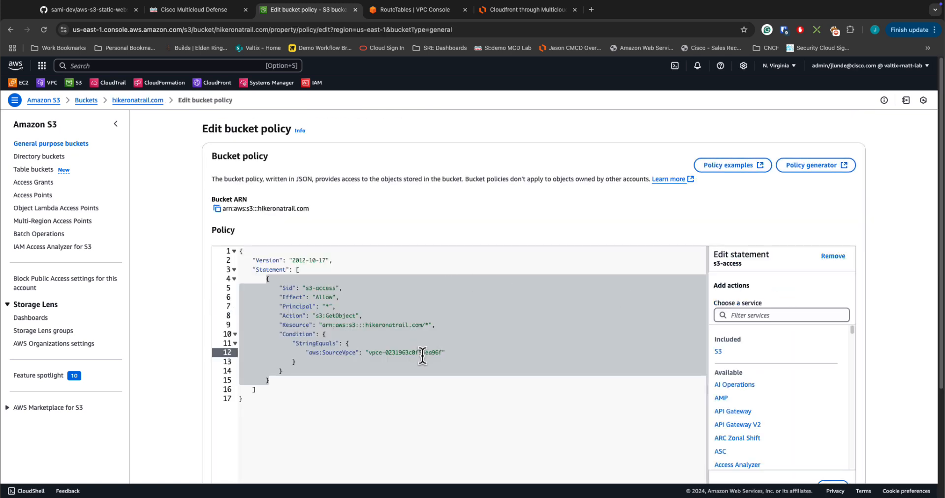
Step: Replace the policy's aws:SourceVpce value with vpce-015a720805b50d943, save the policy and return to the bucket's objects
left_click(421, 352)
double_click(413, 353)
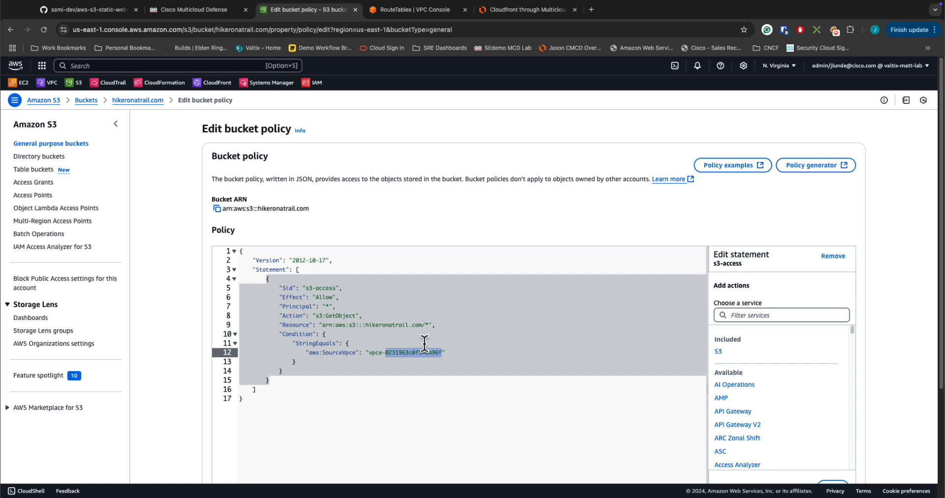
key("BackSpace")
key("BackSpace")
key("BackSpace")
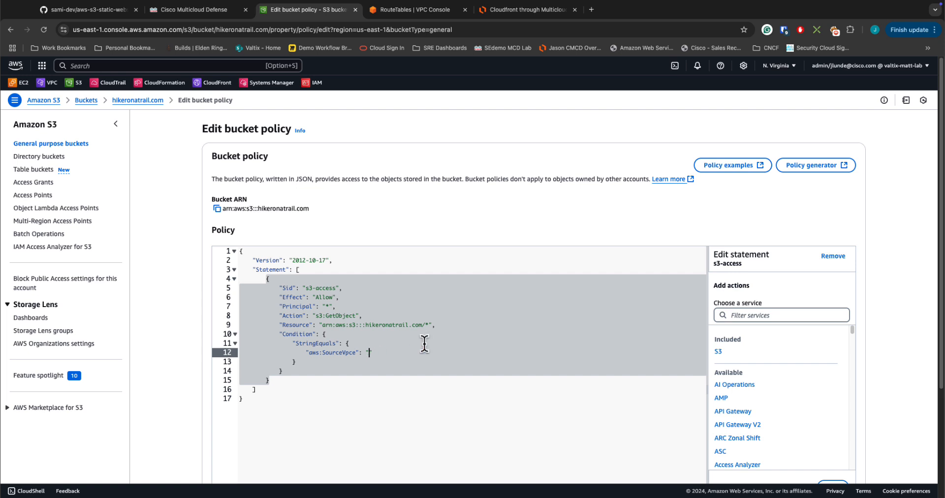
key("super+v")
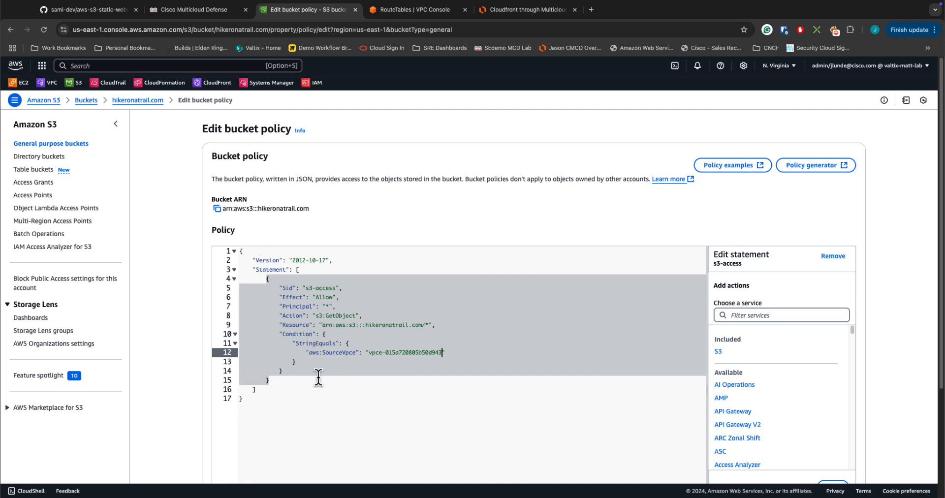
scroll(443, 364, "down", 3)
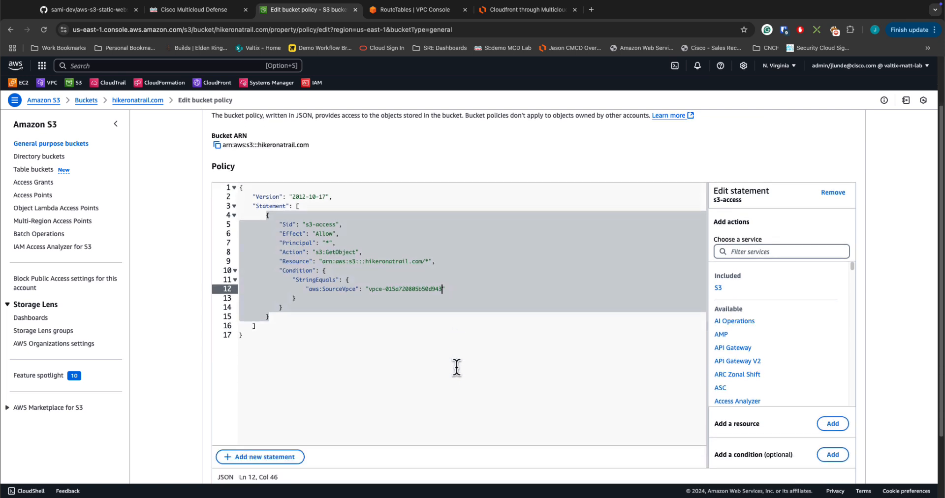
left_click(848, 464)
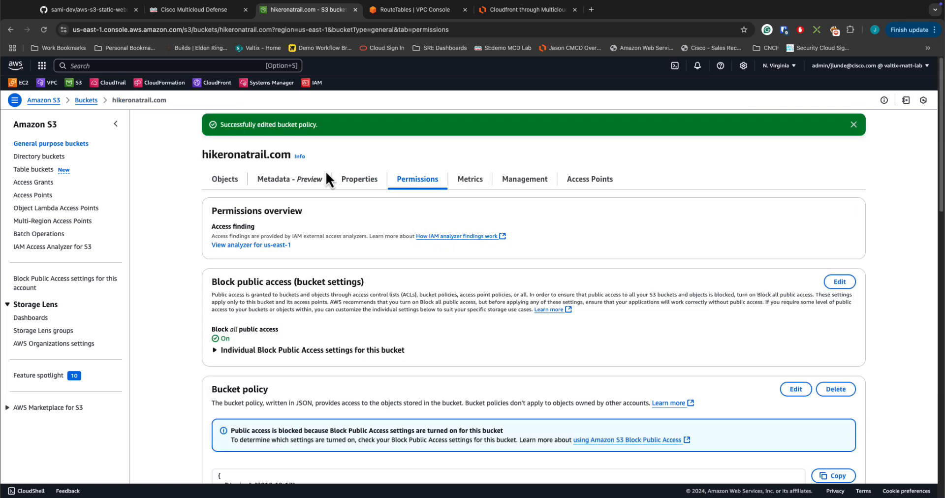
left_click(226, 180)
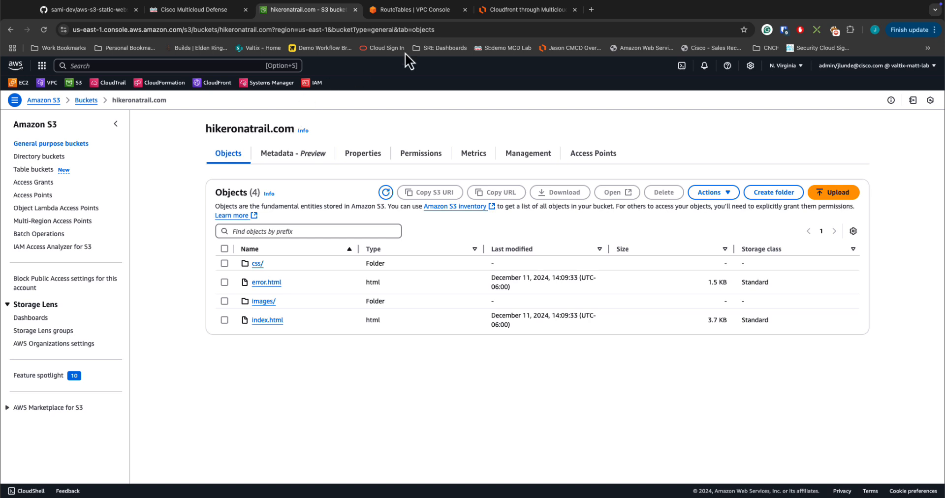
Step: Refresh the route tables list and view the routes of mcd_cloudfront_project-datapath_RT for the endpoint target
left_click(402, 11)
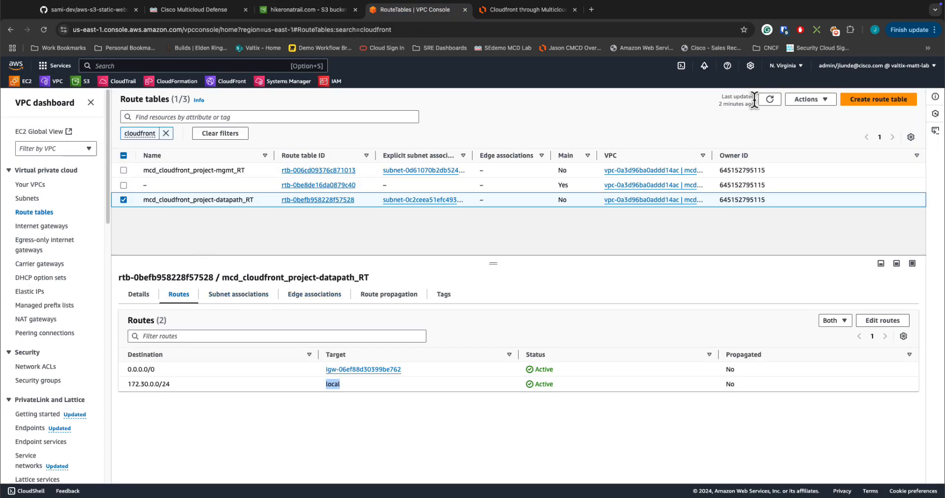
left_click(774, 102)
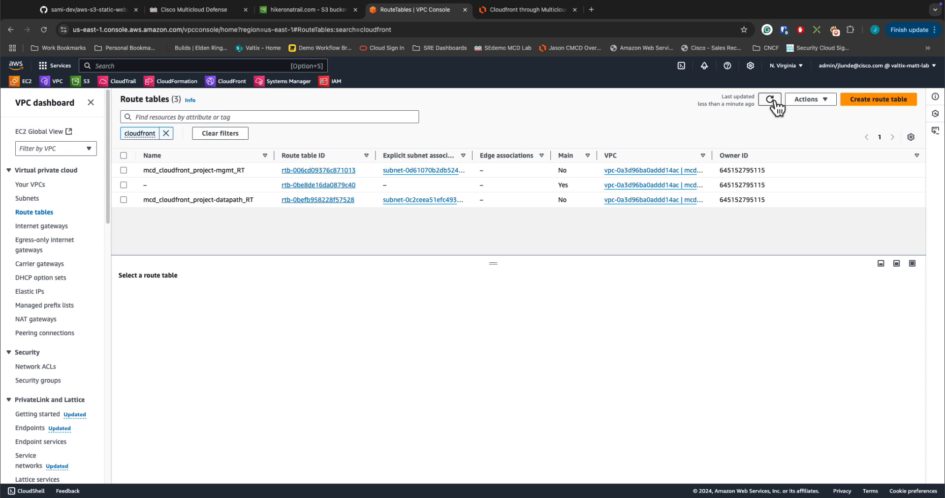
left_click(172, 200)
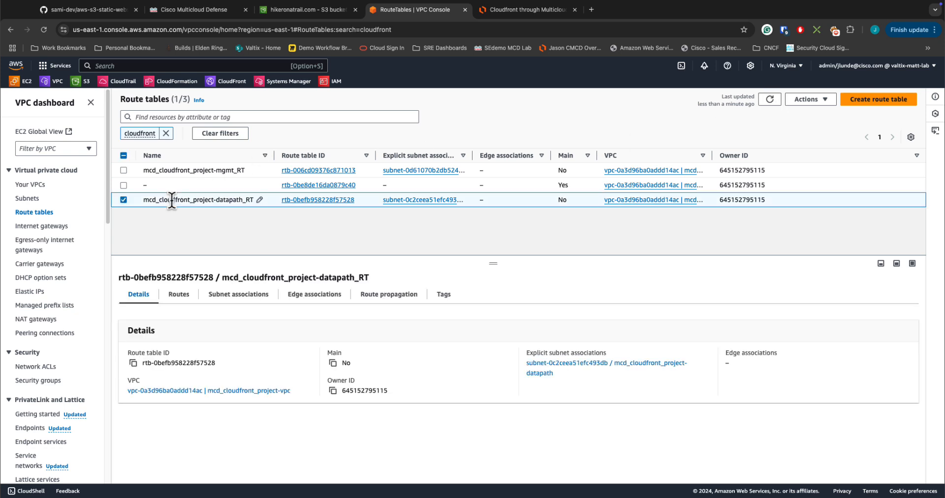
left_click(175, 296)
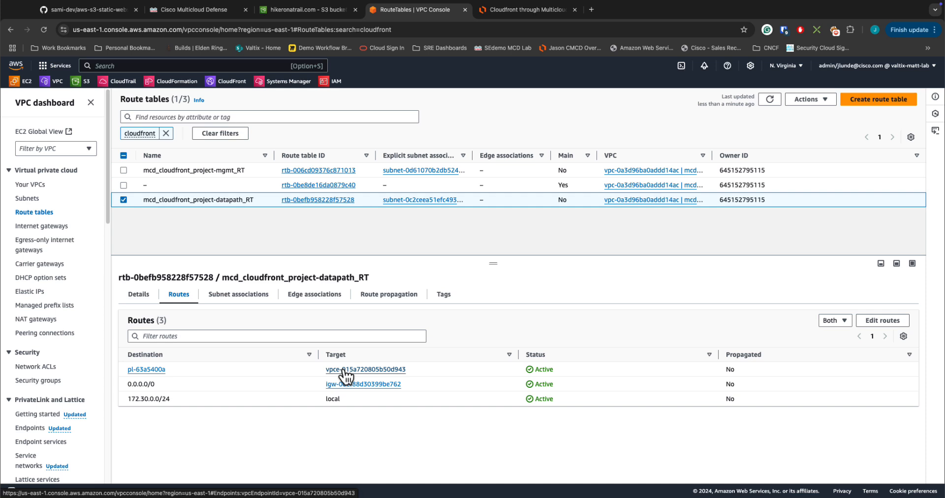
Step: Review the gateway and VPC endpoint path in the Cloudfront through Multicloud Defense diagram, then return to the route tables
left_click(499, 15)
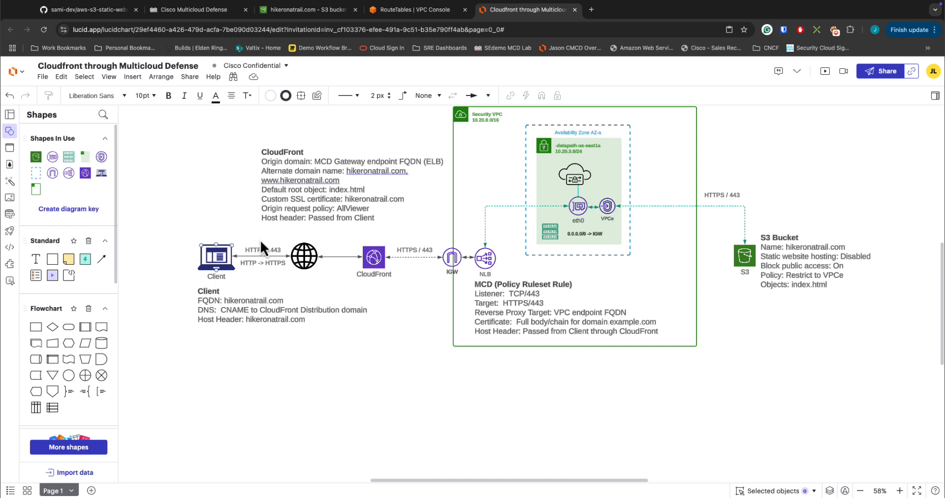
left_click(566, 188)
left_click(421, 10)
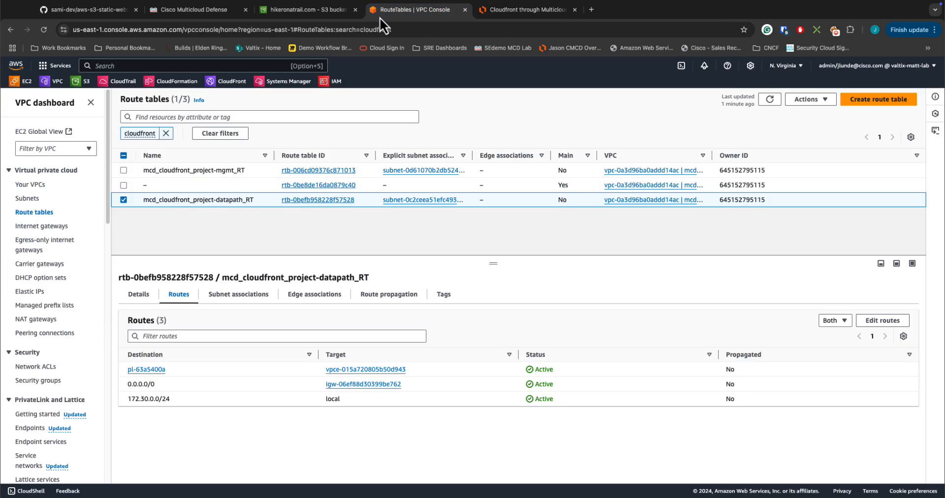
Step: View the CloudFront distributions in the S3 tab and open the running EC2 instances from the route tables tab
left_click(311, 15)
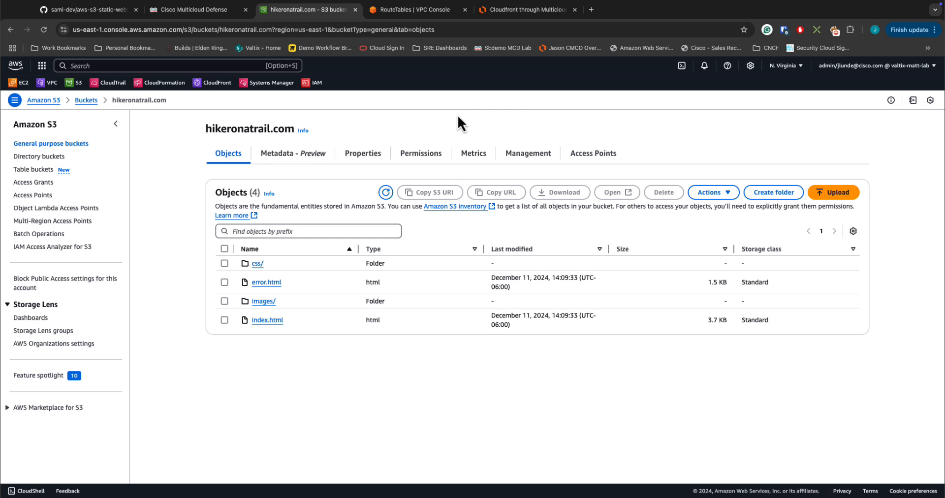
left_click(216, 87)
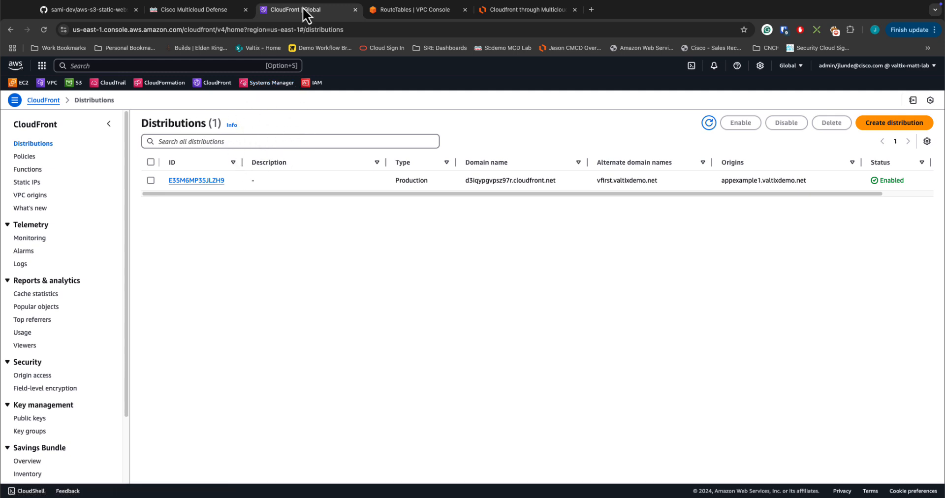
left_click(402, 11)
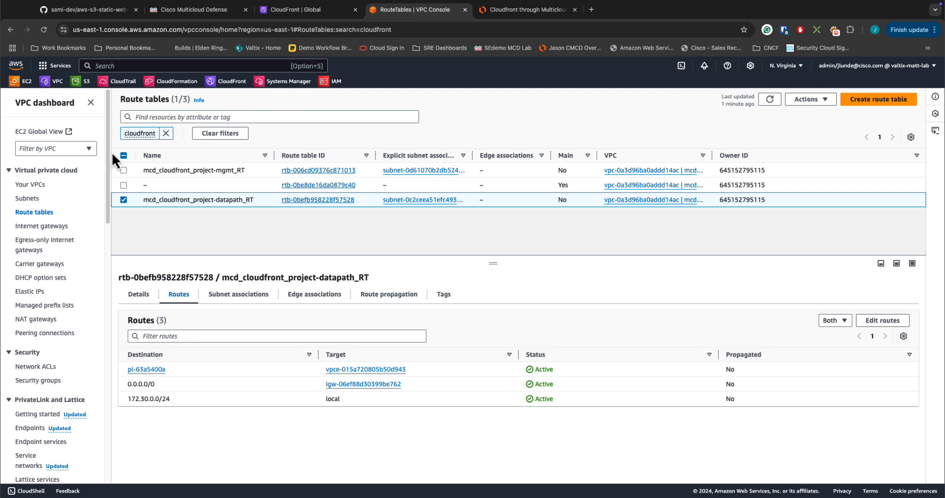
left_click(29, 82)
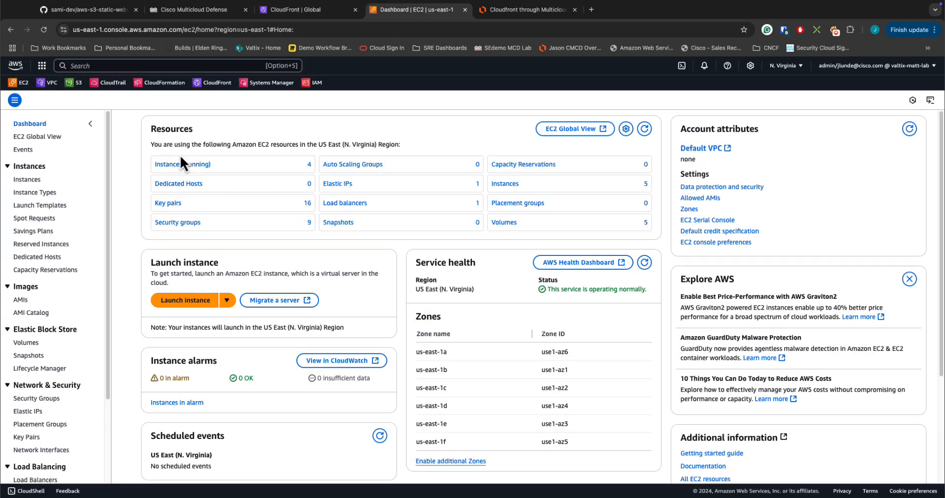
left_click(310, 166)
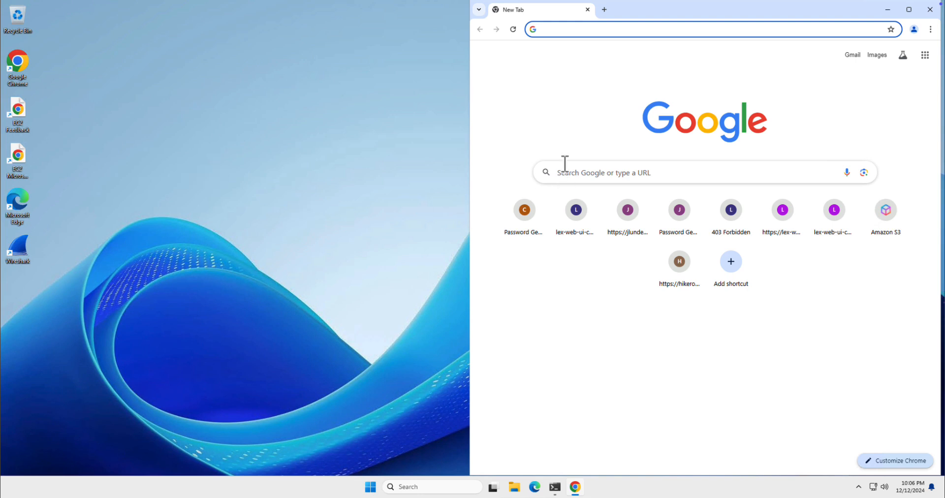
Step: In the Windows desktop's Chrome, load hikeronatrail.com.s3.us-east-1.amazonaws.com/index.html to test access to the bucket site
type("hike")
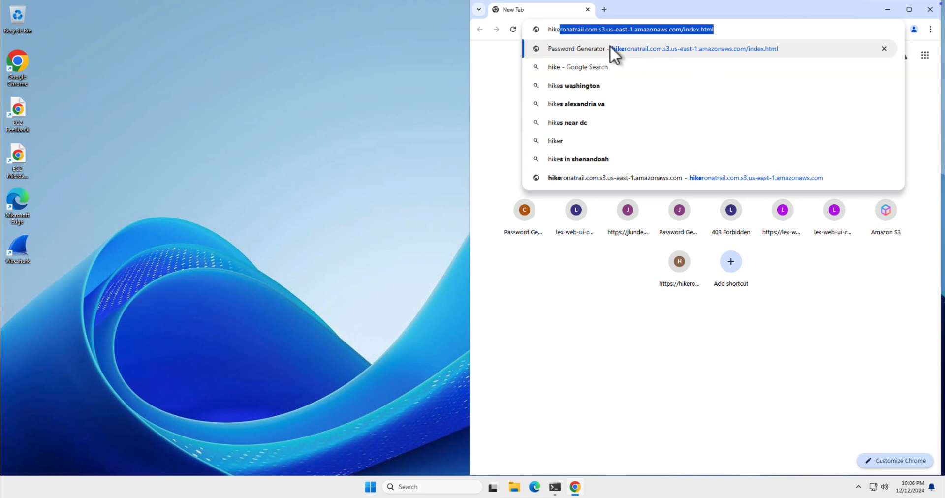
left_click(561, 33)
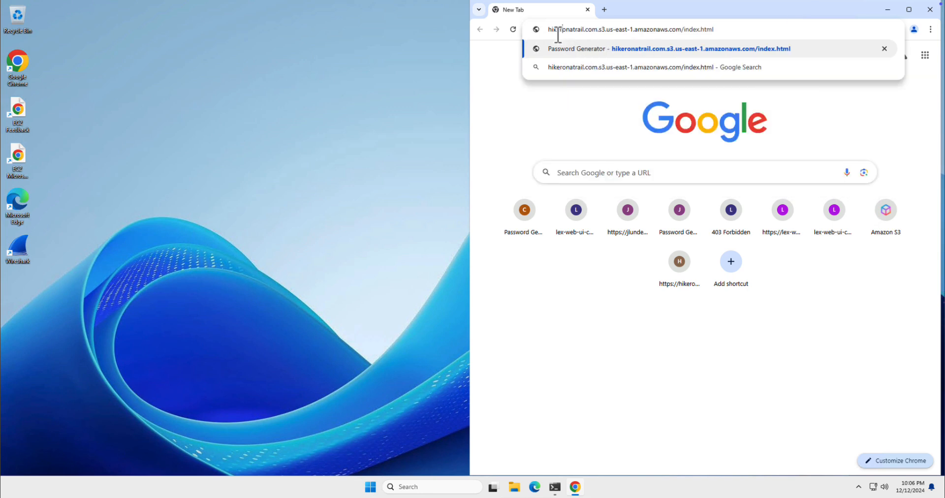
left_click(601, 32)
left_click_drag(613, 32, 753, 29)
left_click(748, 30)
key("Return")
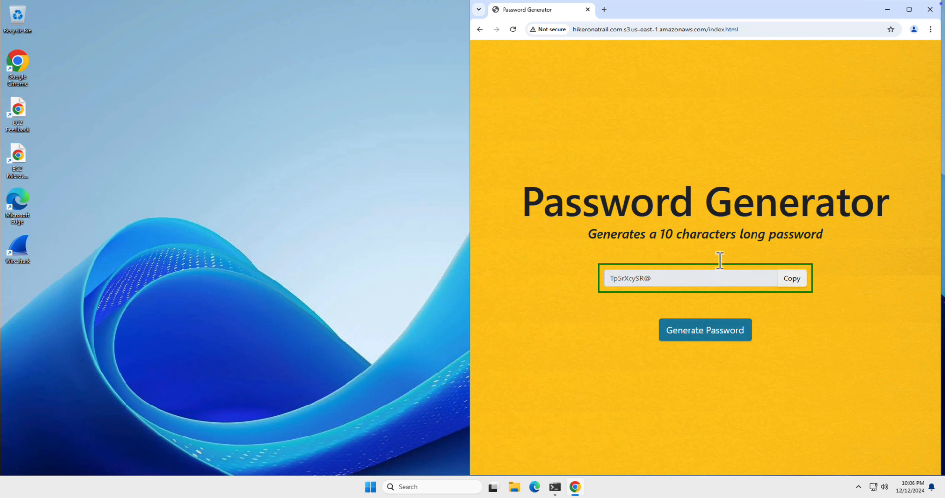
Step: Generate several new passwords on the Password Generator page to test the site
left_click(698, 336)
left_click(698, 336)
left_click(698, 336)
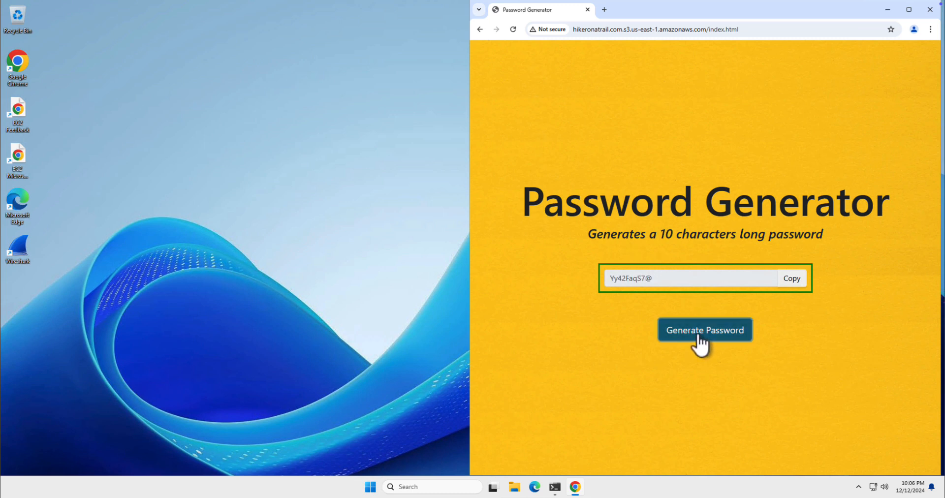
left_click(698, 336)
left_click(732, 28)
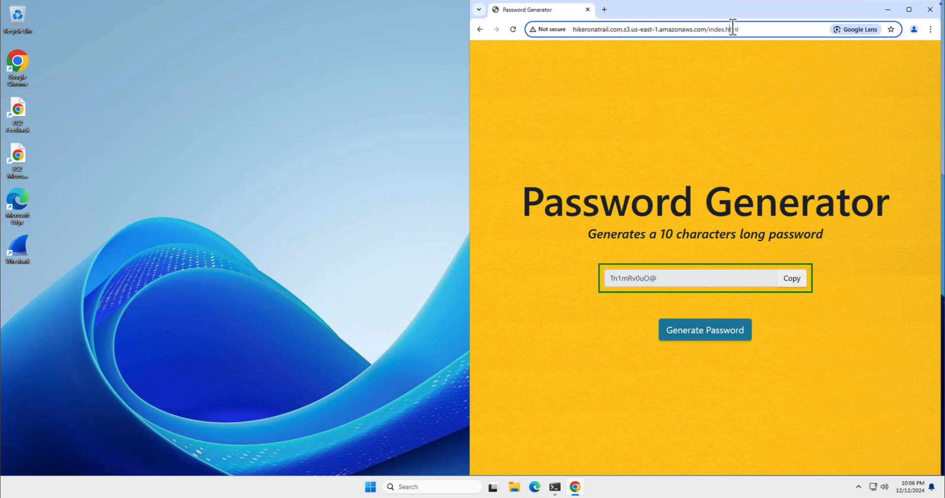
key("Home")
type("https:/")
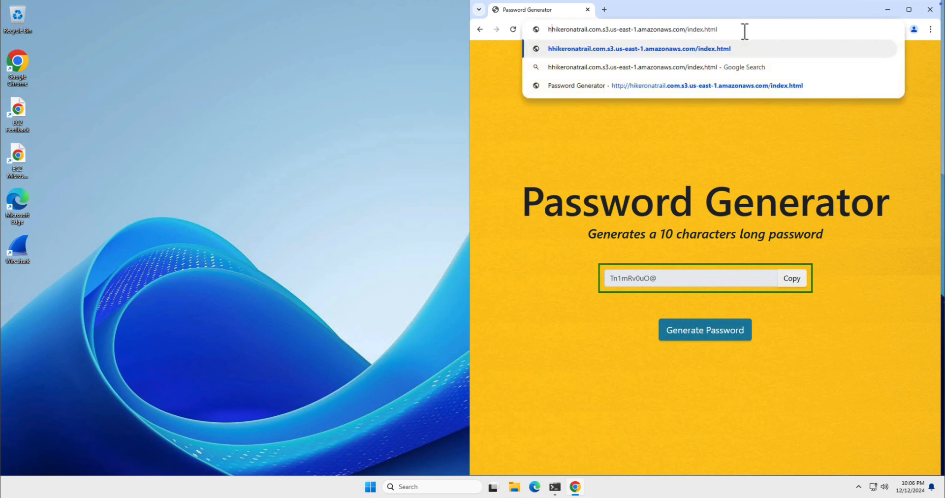
type("/")
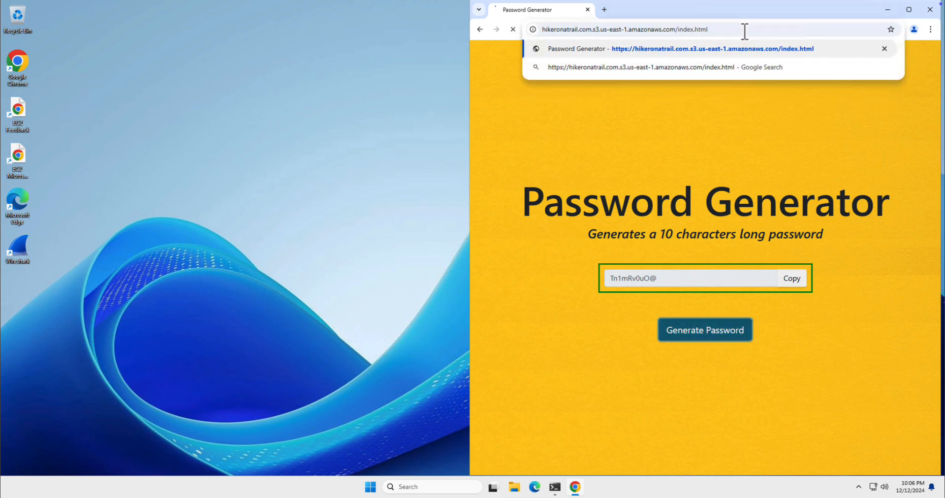
key("Return")
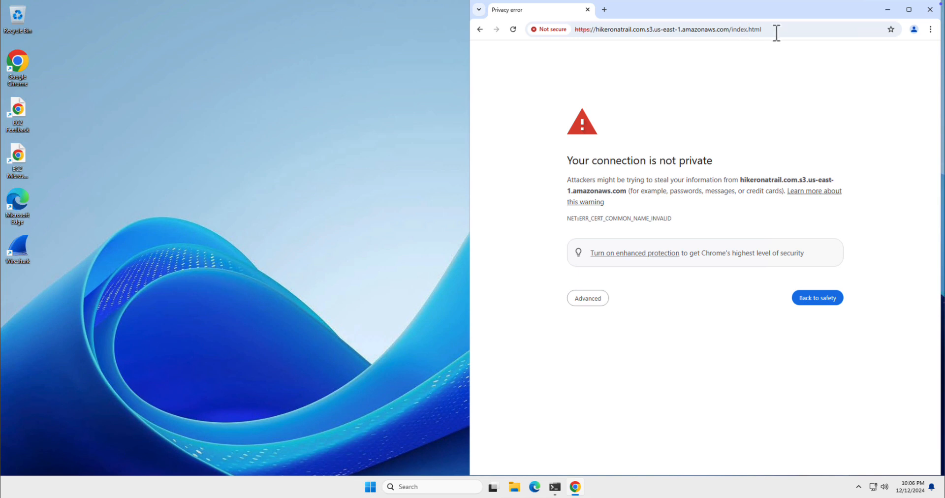
left_click(588, 298)
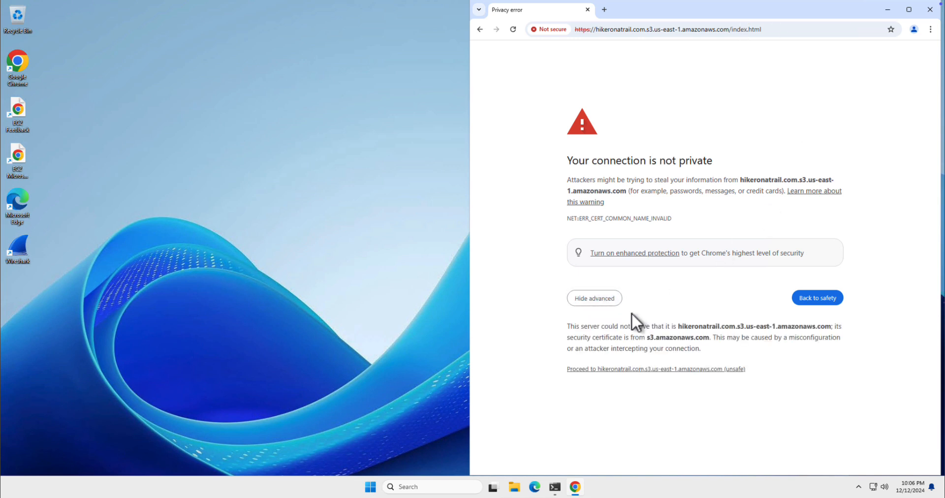
left_click(638, 370)
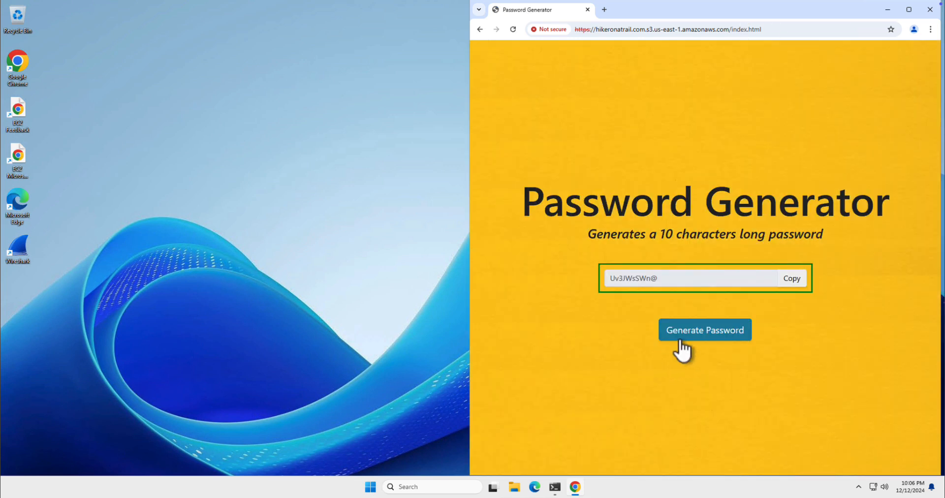
left_click(698, 338)
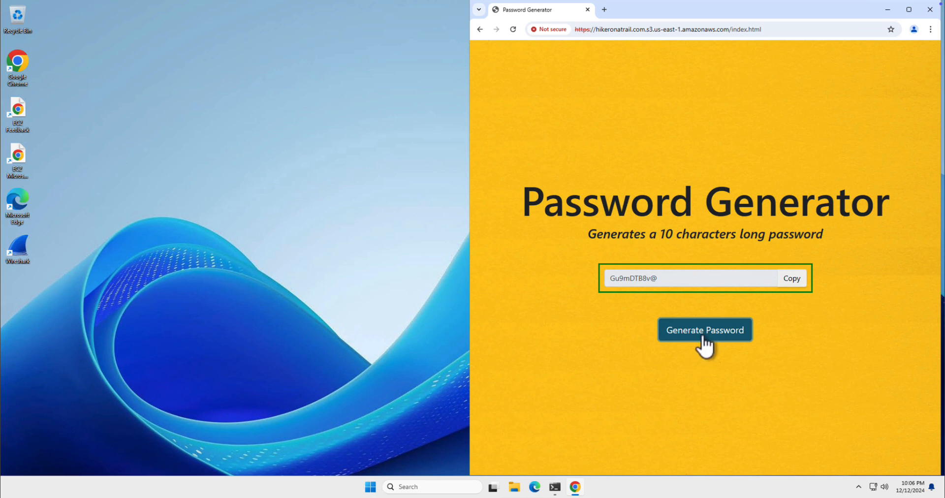
Step: Generate further passwords on the Password Generator page loaded over HTTPS
left_click(703, 337)
left_click(703, 338)
left_click(694, 326)
left_click(687, 332)
Step: Return to the desktop with the AWS browser and examine the CloudFront node in the Cloudfront through Multicloud Defense diagram
key("ctrl+Left")
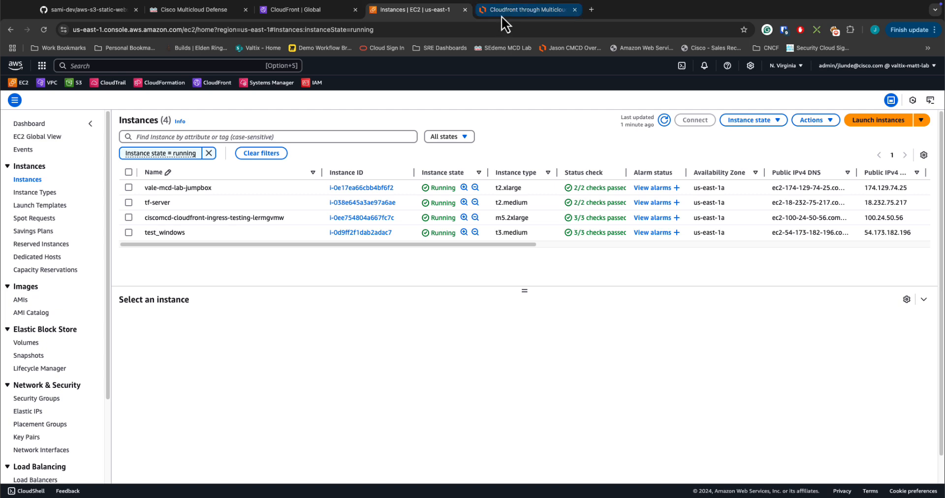
left_click(525, 10)
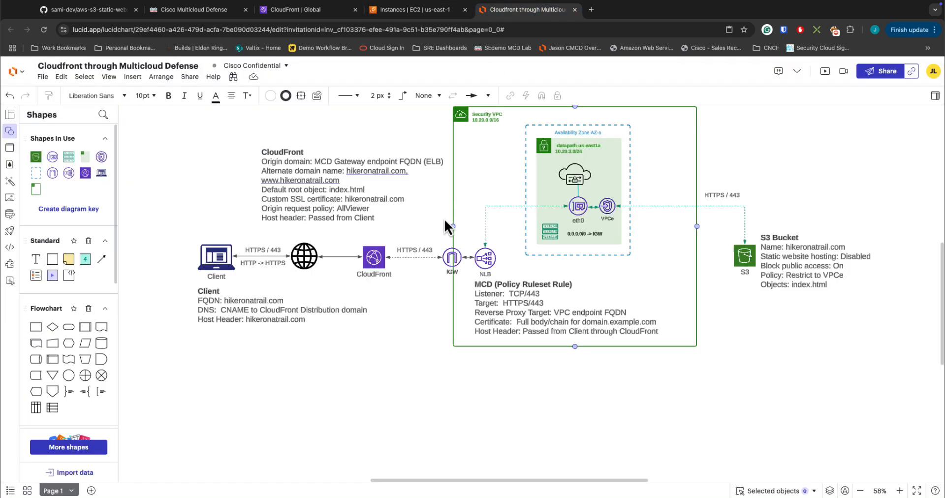
left_click(375, 258)
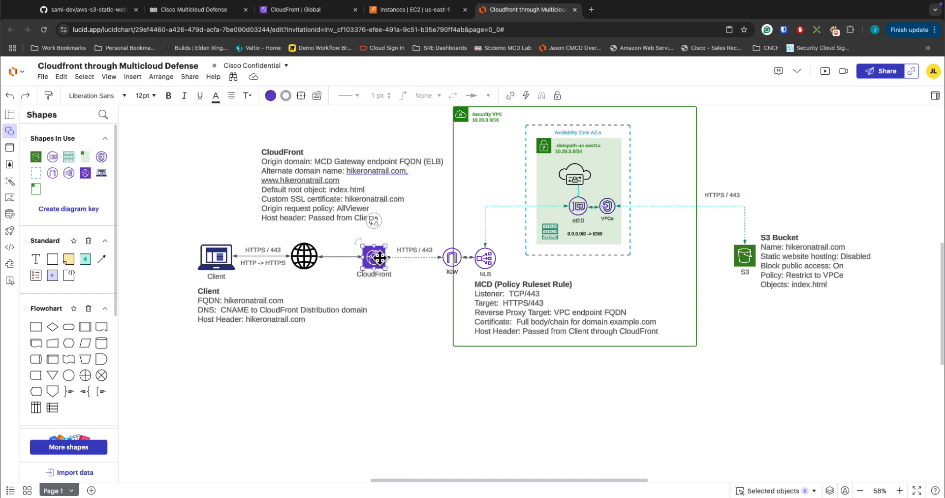
Step: Start creating a new CloudFront distribution and list the available origin domains
left_click(303, 19)
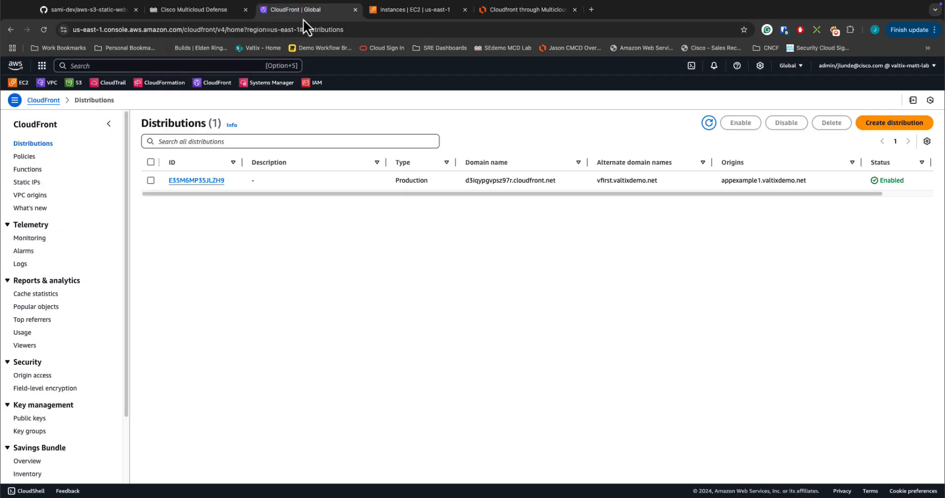
left_click(881, 126)
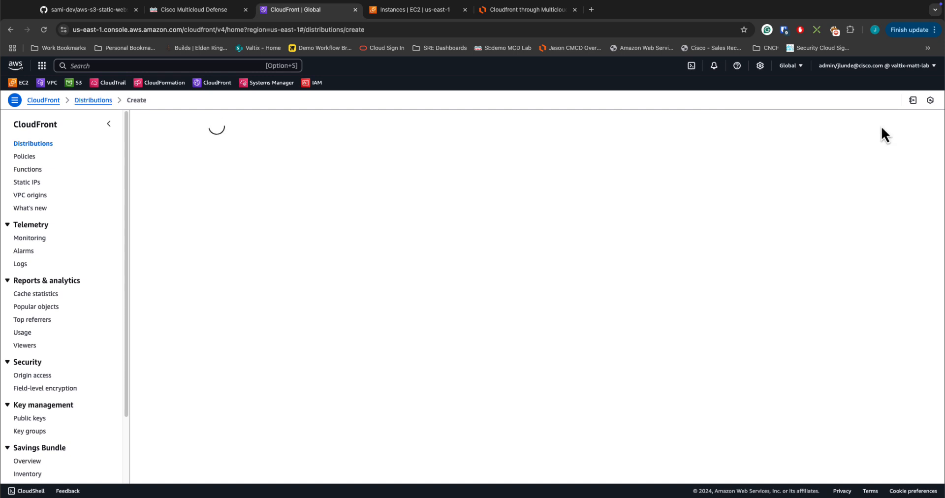
left_click(407, 187)
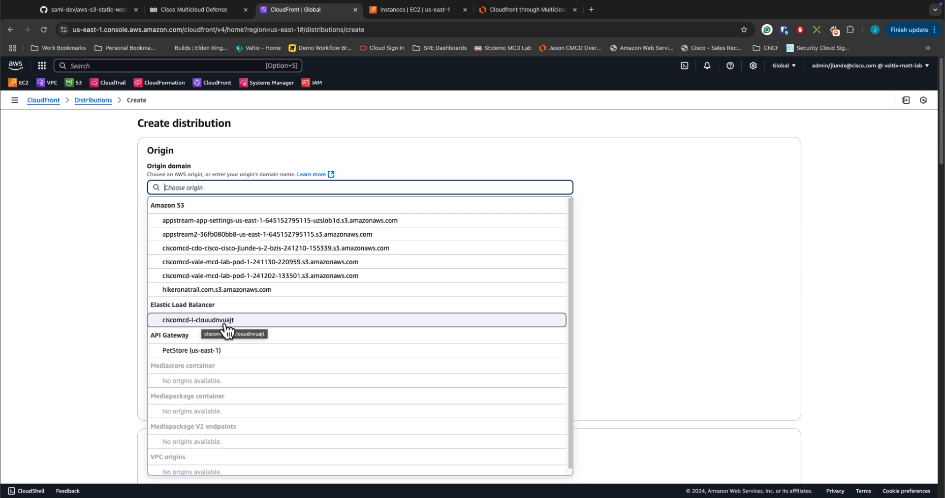
Step: Look up the Multicloud Defense gateway's load balancer and its DNS name in the EC2 load balancers list
left_click(419, 11)
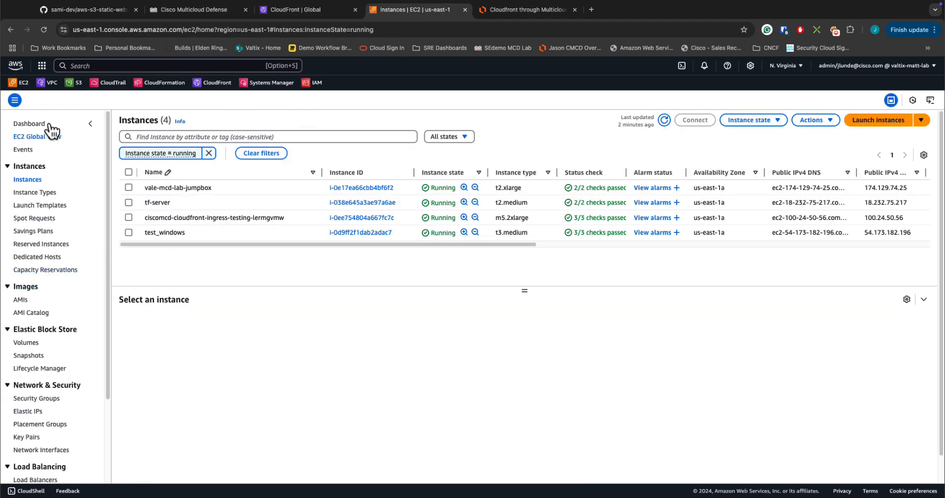
scroll(44, 337, "down", 2)
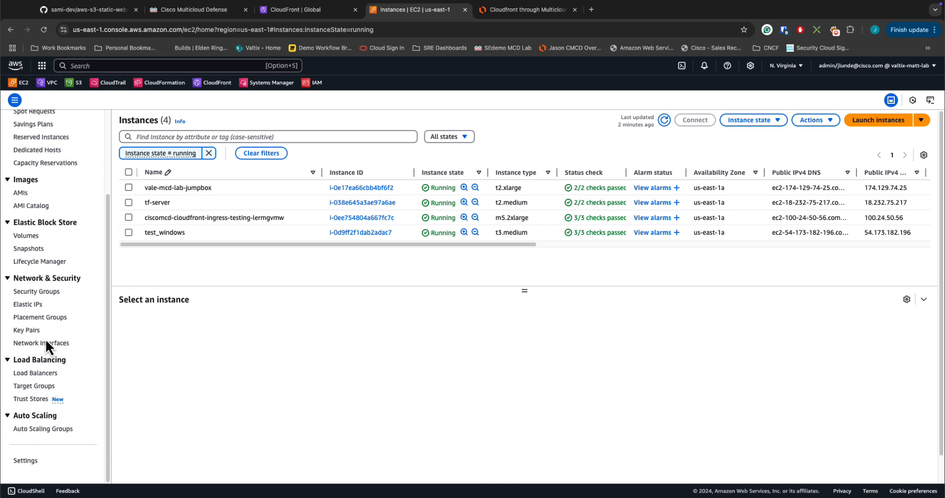
left_click(43, 374)
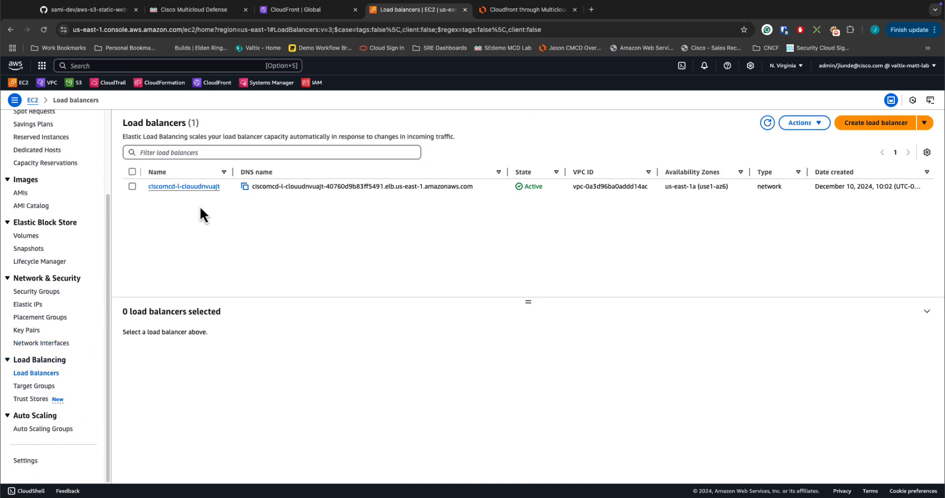
Step: In the new distribution, set the origin domain to the load balancer ciscomcd-l-clouudnvuajt and the protocol to Match viewer
left_click(311, 11)
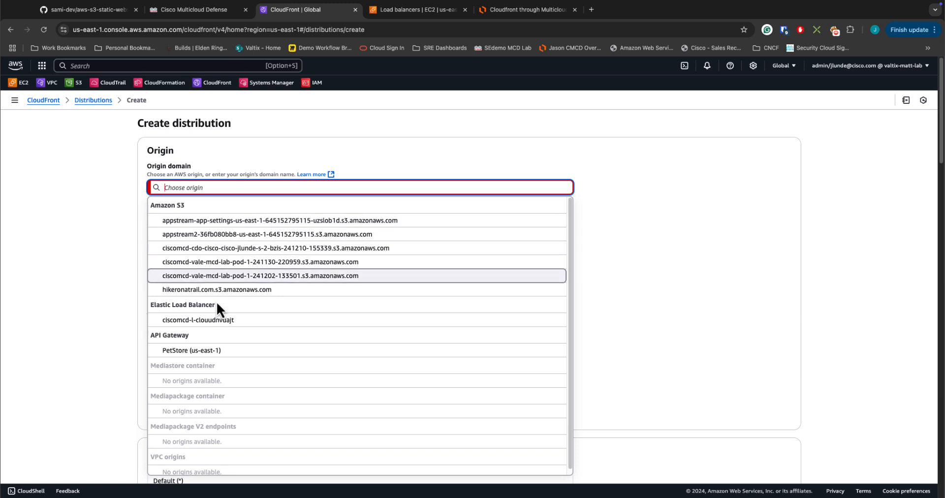
left_click(212, 320)
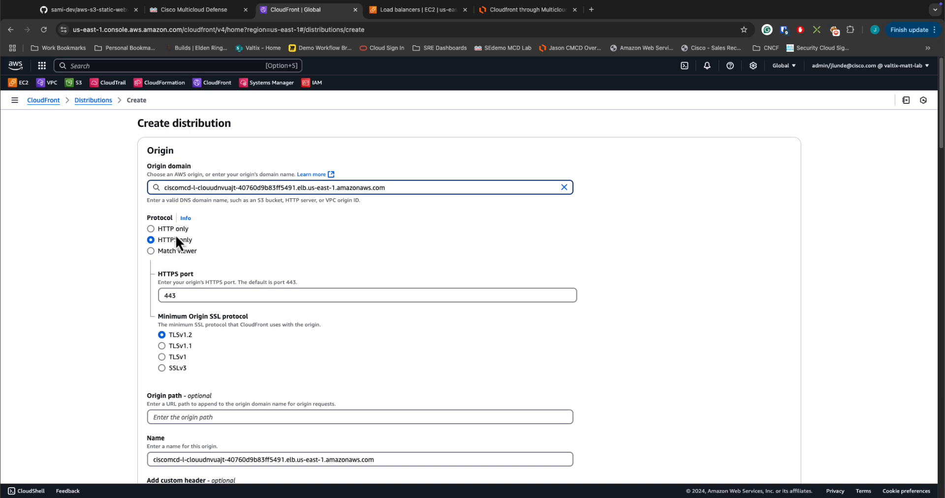
left_click(165, 252)
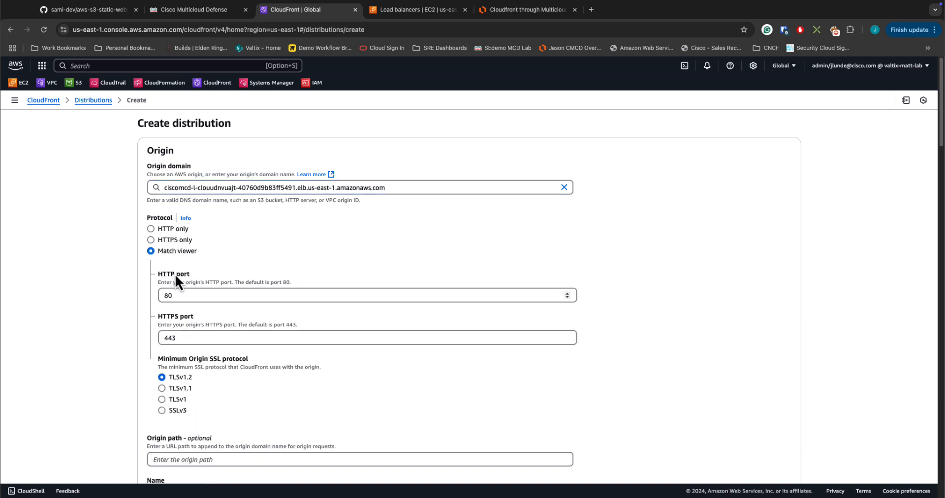
Step: Review the origin's HTTP and HTTPS ports, minimum SSL protocol, name and Origin Shield, plus the default cache behavior's viewer settings
left_click_drag(186, 295, 169, 295)
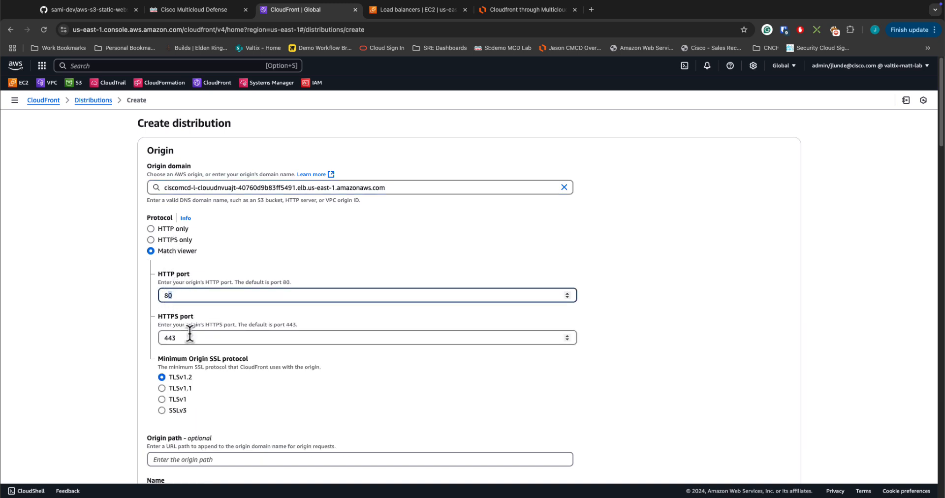
left_click_drag(189, 337, 163, 338)
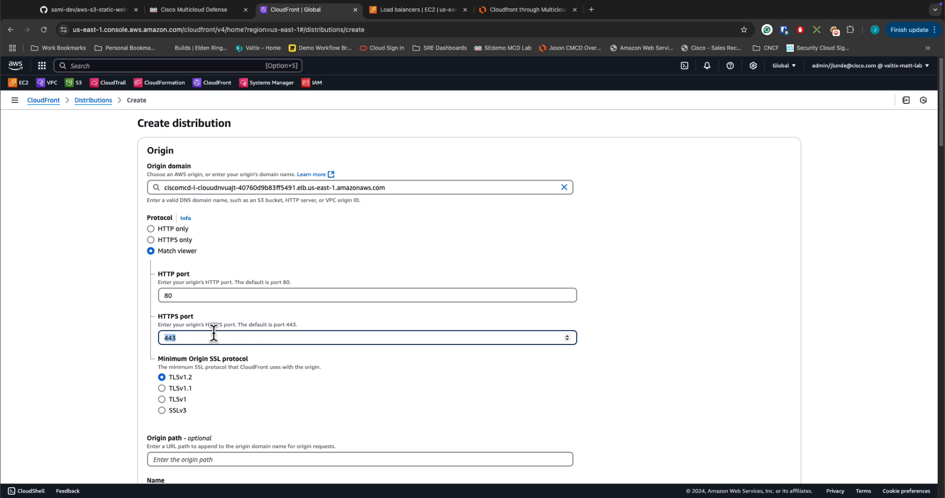
left_click_drag(164, 359, 241, 360)
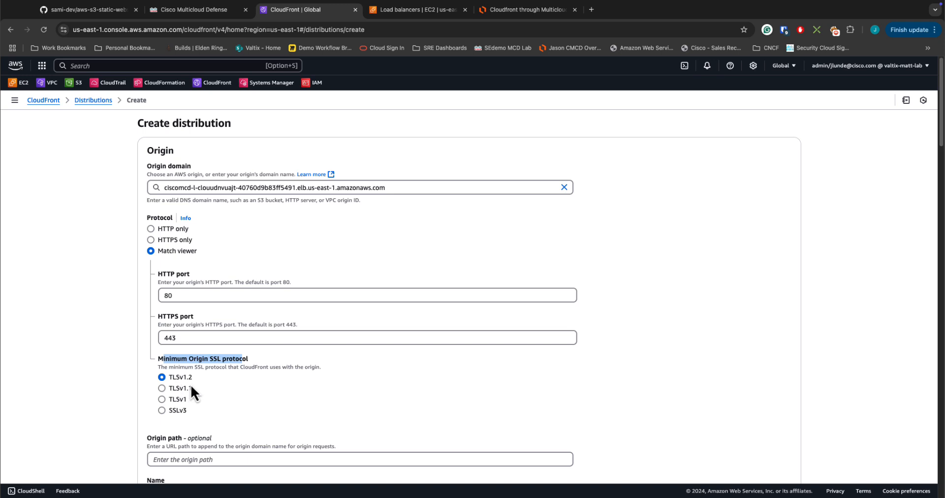
scroll(294, 420, "down", 2)
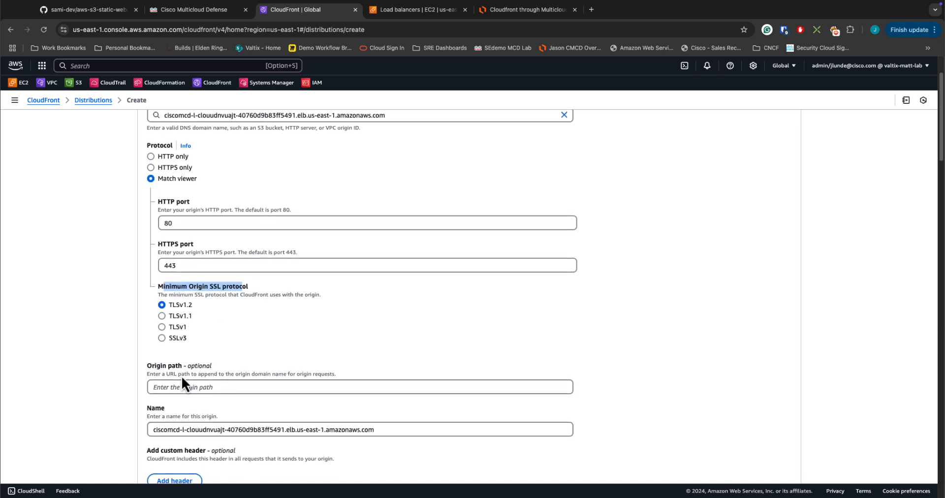
scroll(216, 382, "down", 3)
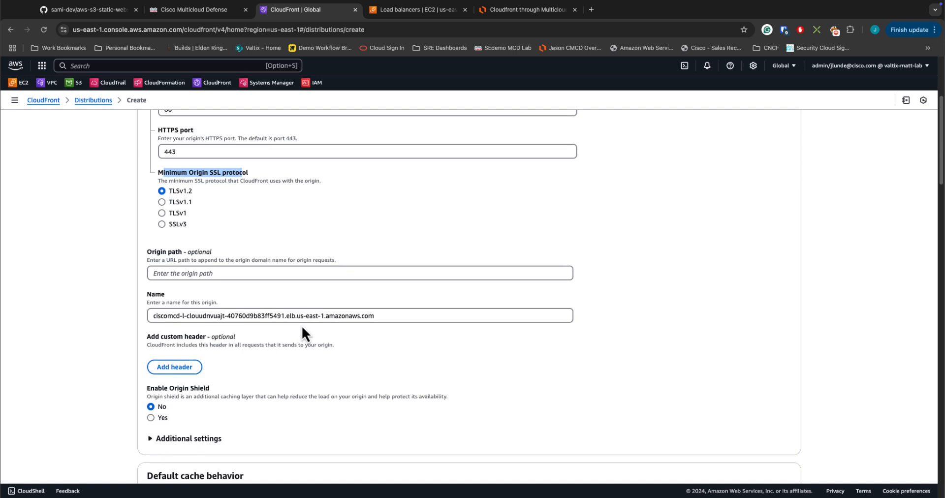
scroll(302, 326, "down", 1)
scroll(230, 294, "down", 1)
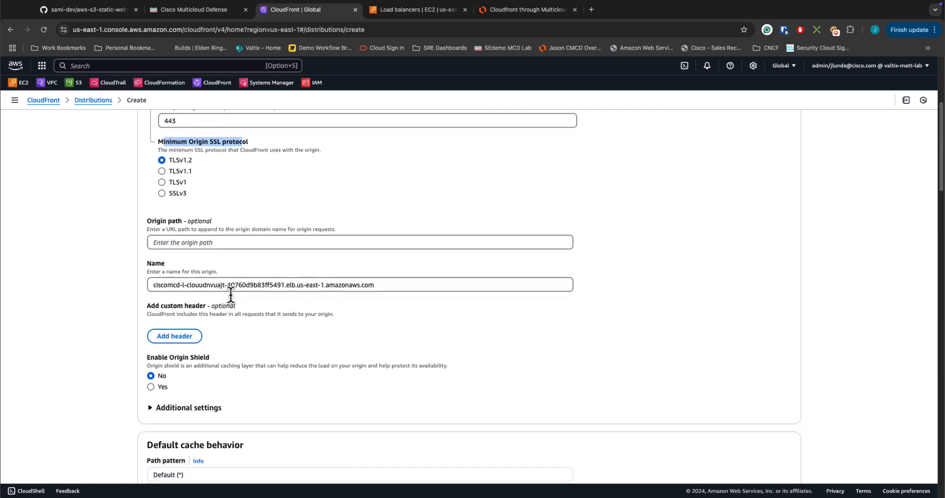
scroll(231, 294, "down", 5)
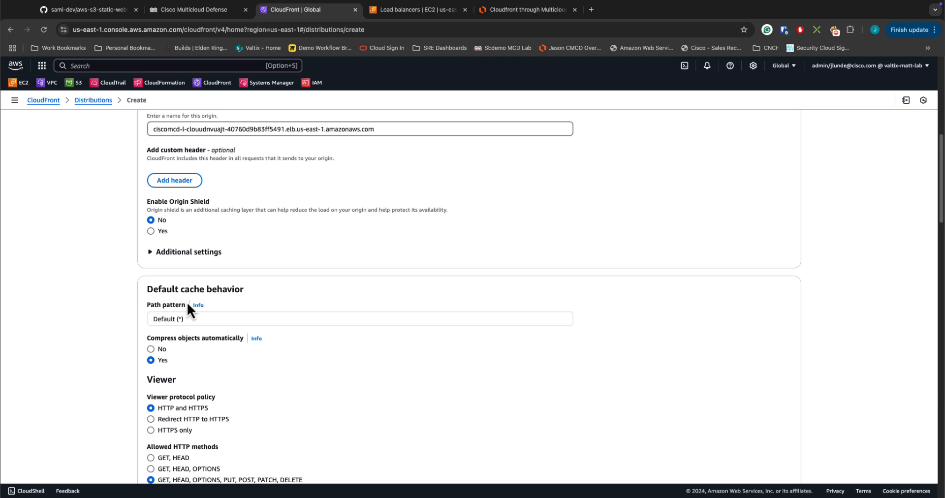
scroll(259, 329, "down", 2)
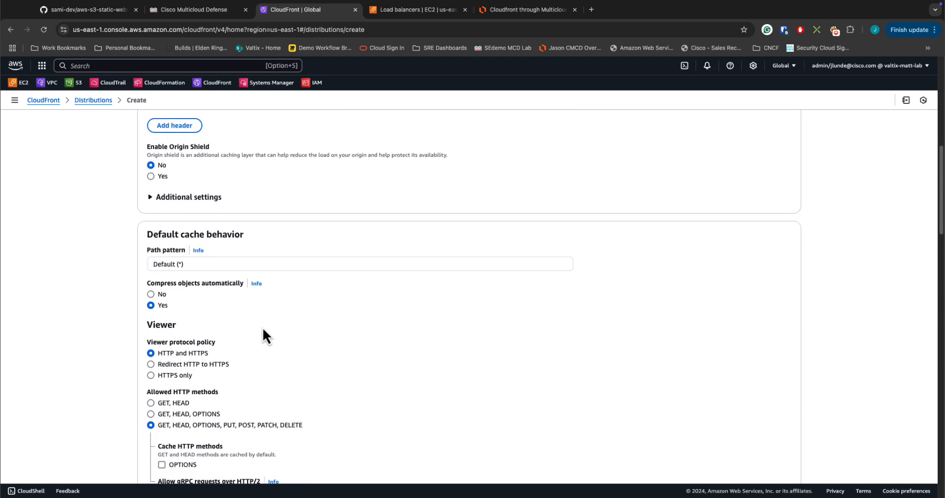
scroll(265, 336, "down", 2)
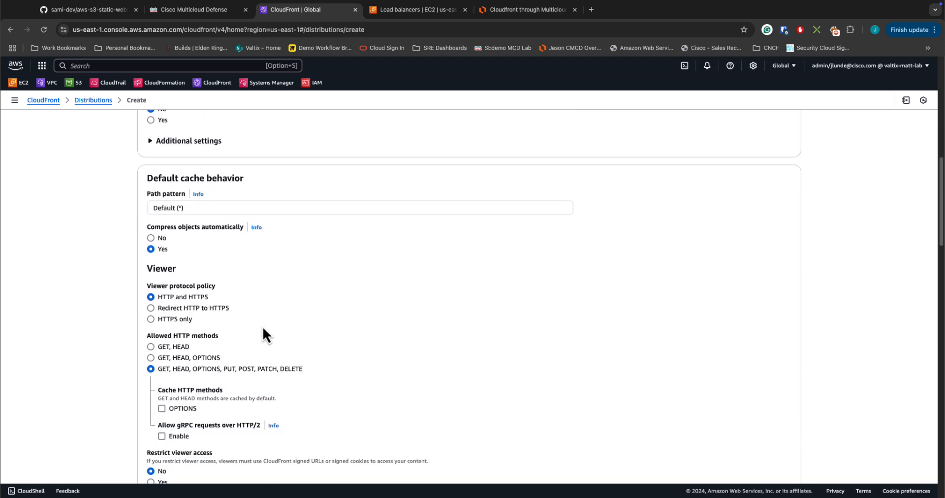
Step: Consult the architecture diagram, and limit the distribution's allowed HTTP methods to GET, HEAD
left_click(509, 16)
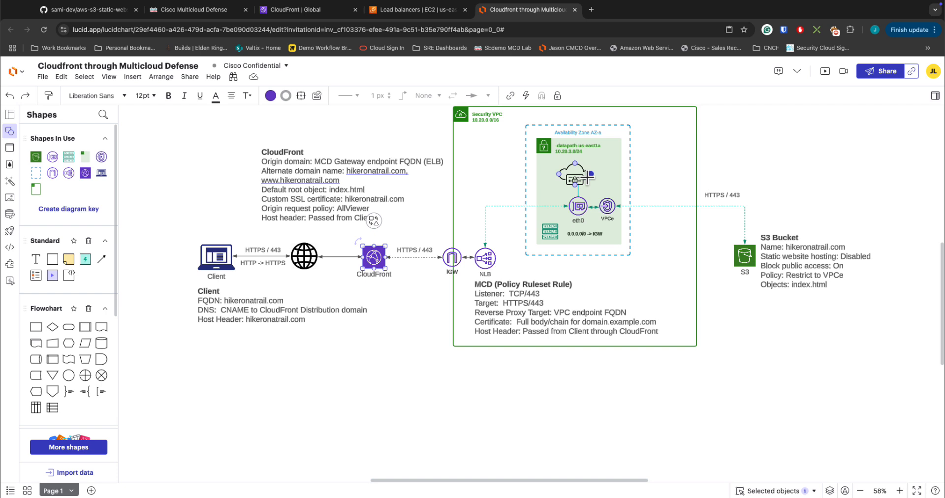
mouse_move(394, 7)
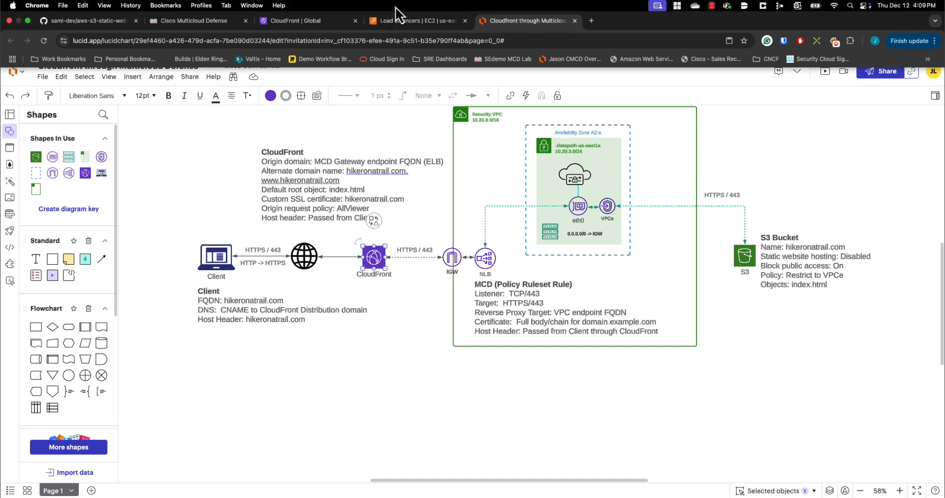
left_click(293, 23)
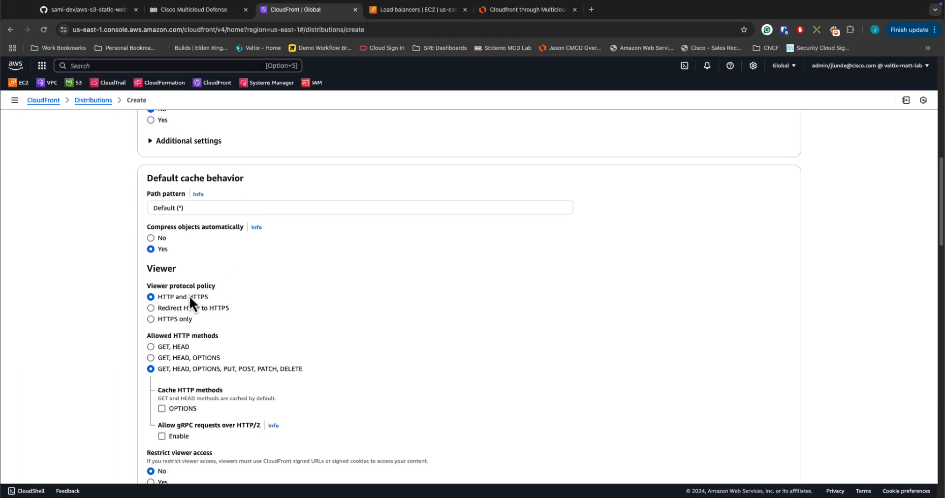
left_click(171, 347)
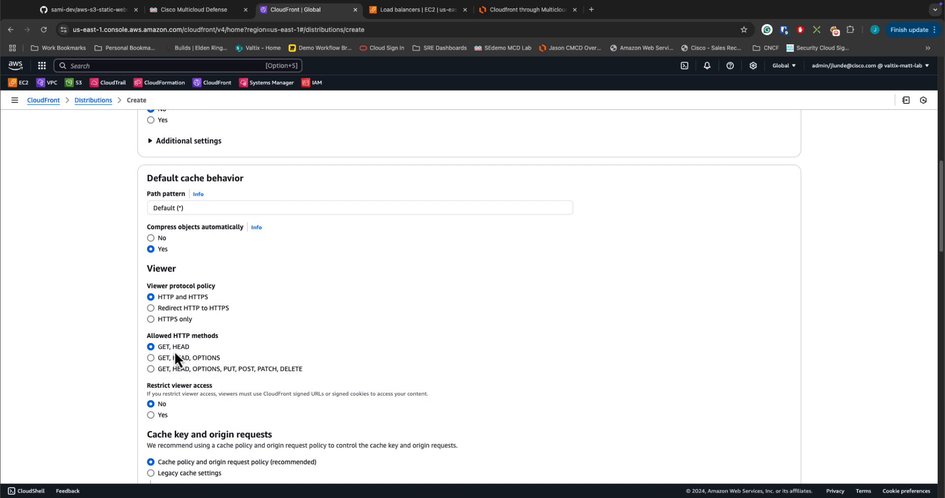
Step: Examine the cache policy and the available origin request policies, leaving AllViewer selected
scroll(227, 406, "down", 1)
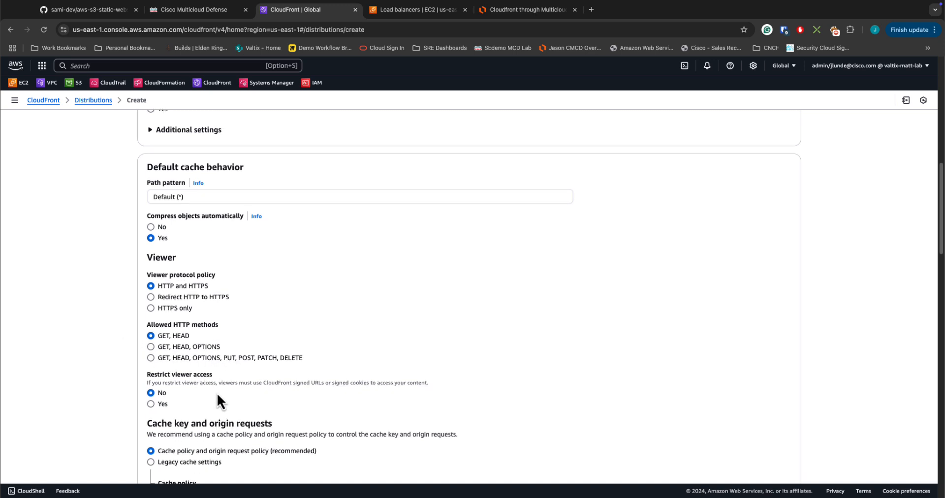
scroll(290, 391, "down", 4)
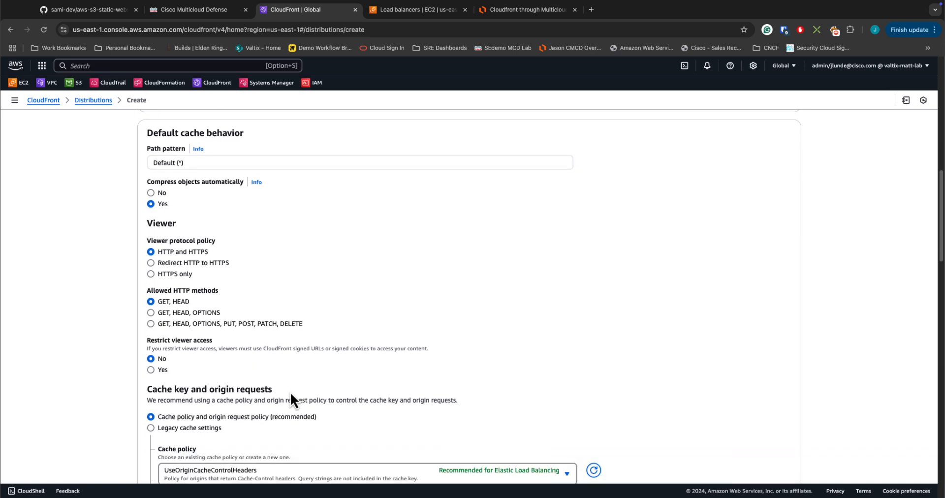
scroll(217, 353, "down", 3)
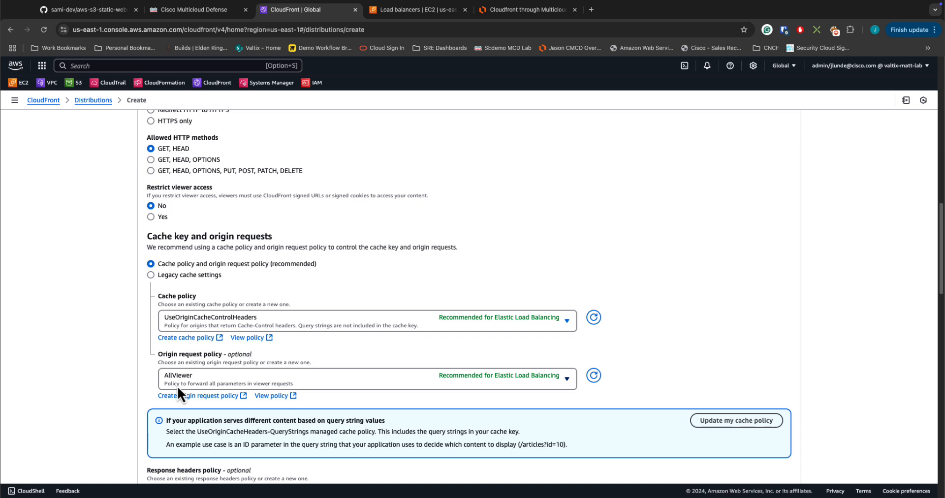
left_click(212, 382)
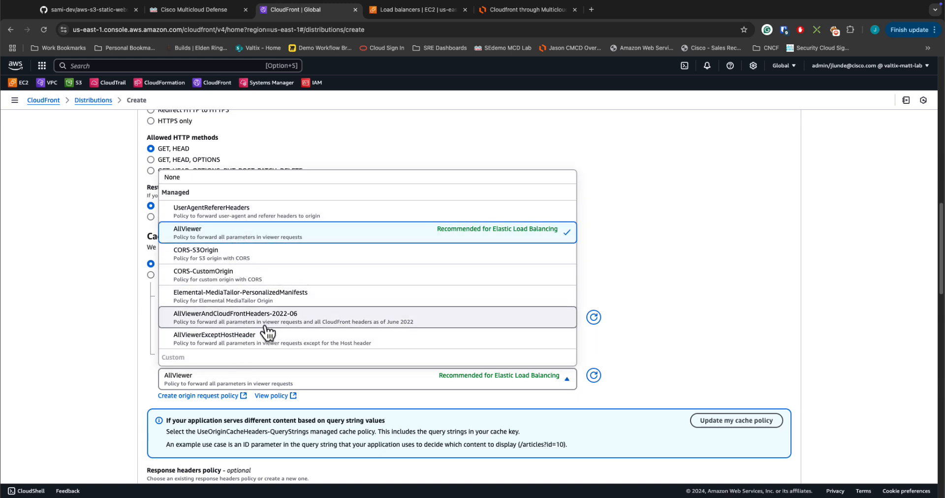
left_click(87, 367)
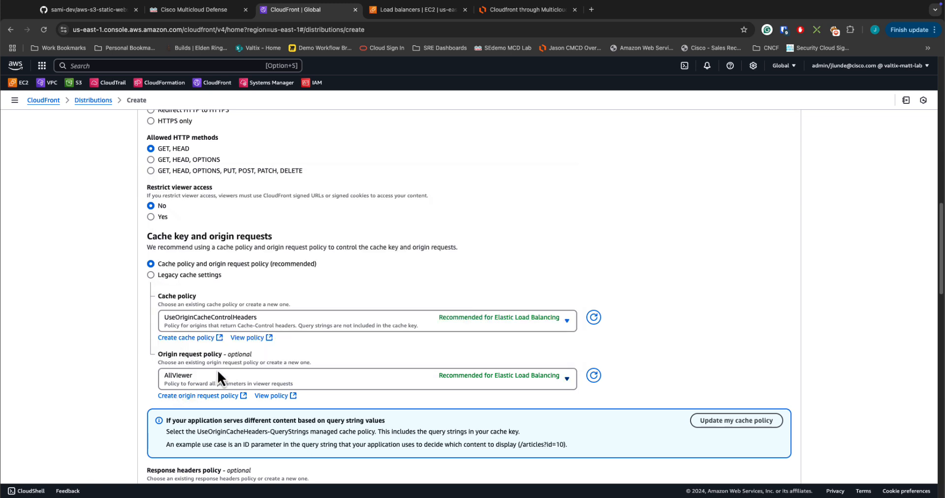
Step: Choose not to enable Web Application Firewall security protections for the distribution
scroll(217, 370, "down", 4)
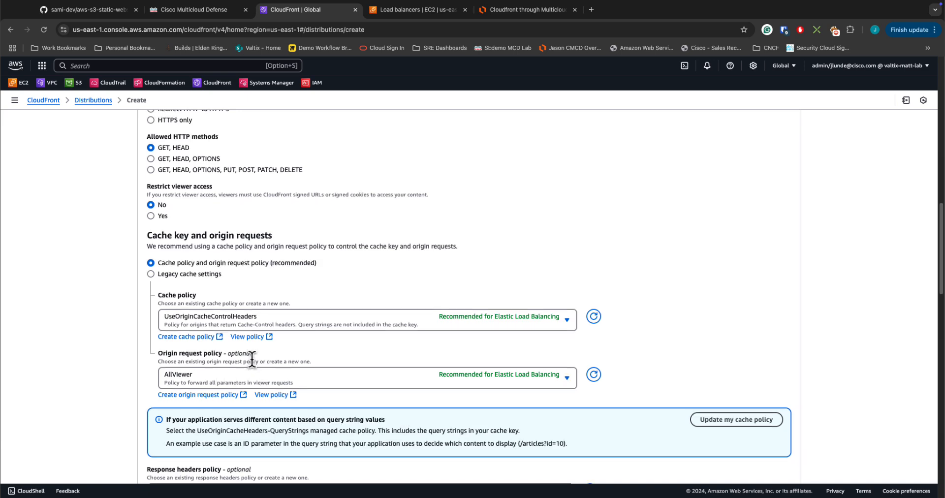
scroll(251, 358, "down", 2)
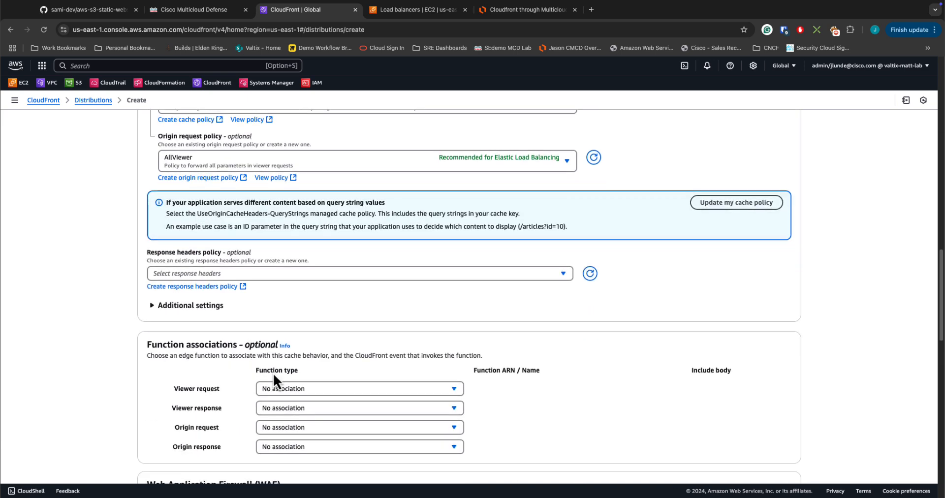
scroll(344, 389, "down", 1)
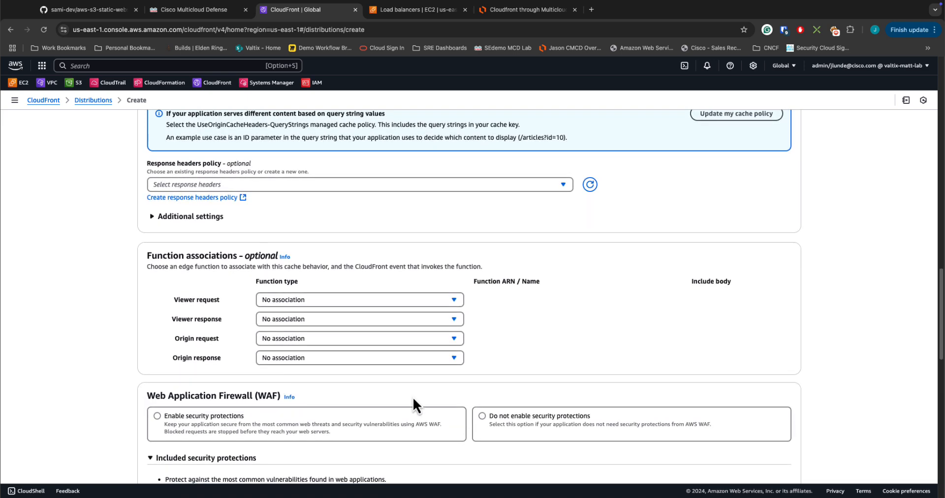
left_click(519, 419)
scroll(456, 418, "down", 3)
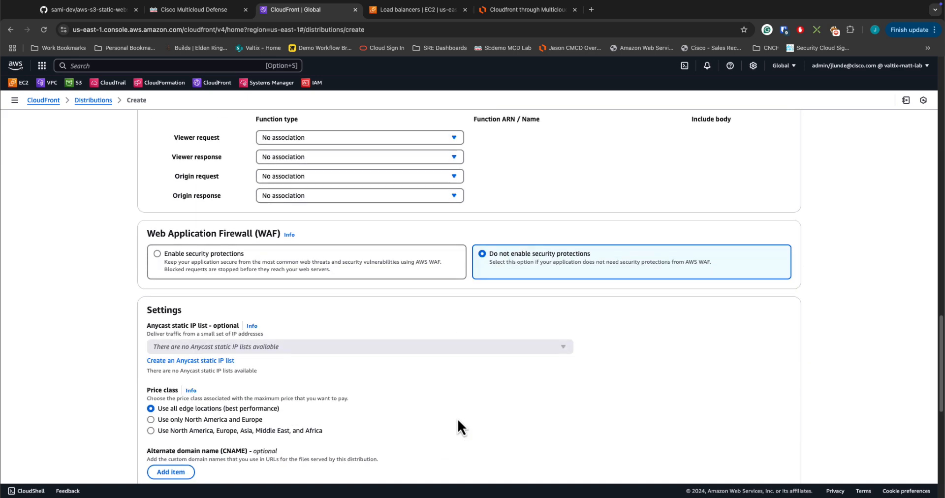
scroll(223, 352, "down", 1)
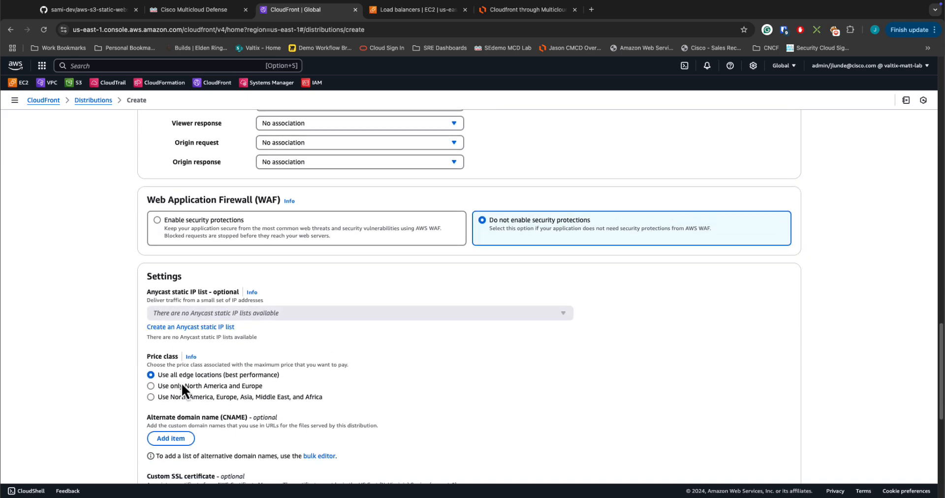
Step: Compare the available hikeronatrail.com certificates in AWS Certificate Manager, checking which one is imported and which is Amazon issued
scroll(263, 413, "down", 2)
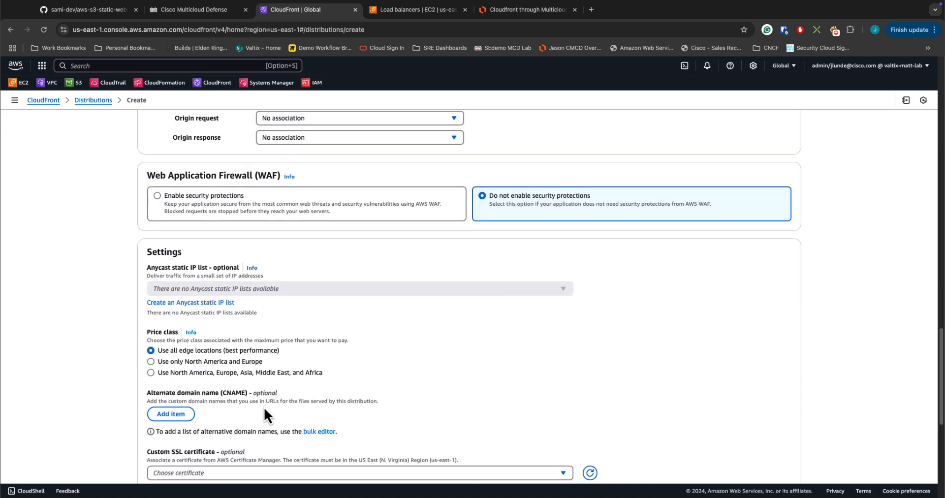
scroll(246, 401, "down", 1)
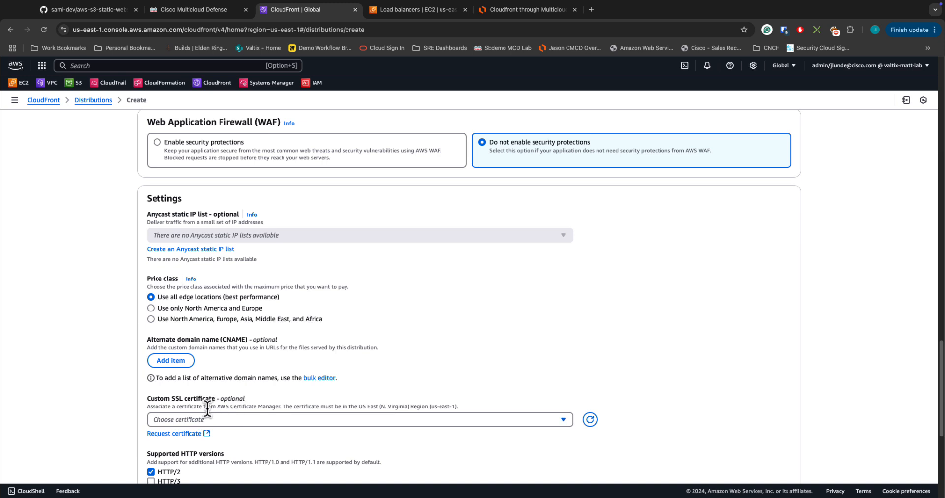
left_click(241, 420)
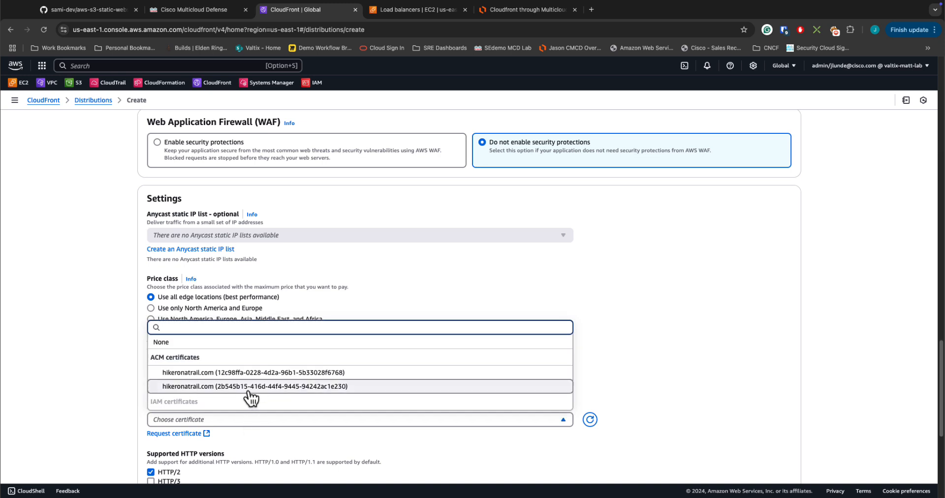
left_click(421, 11)
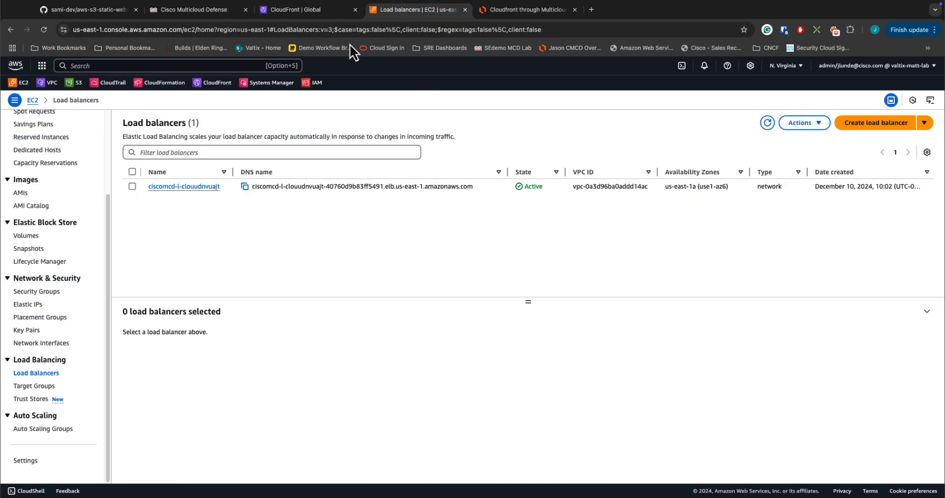
left_click(179, 66)
type("acm-PCA")
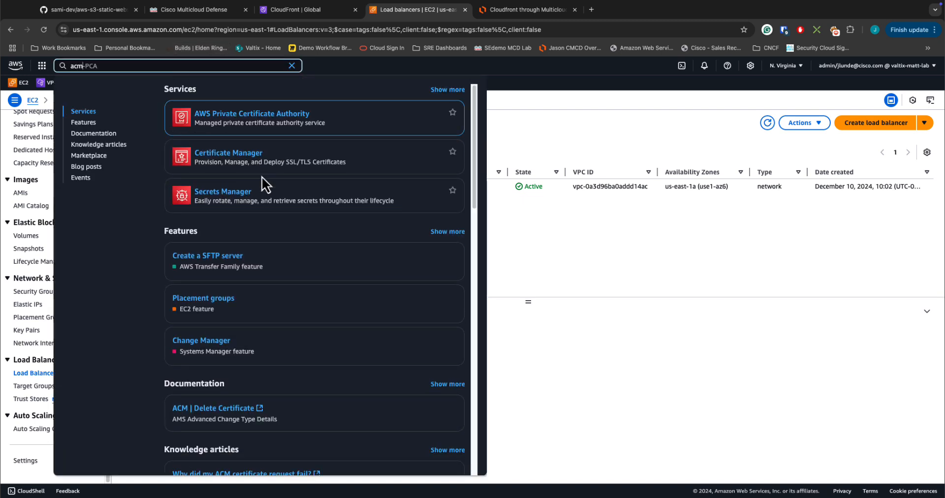
left_click(249, 155)
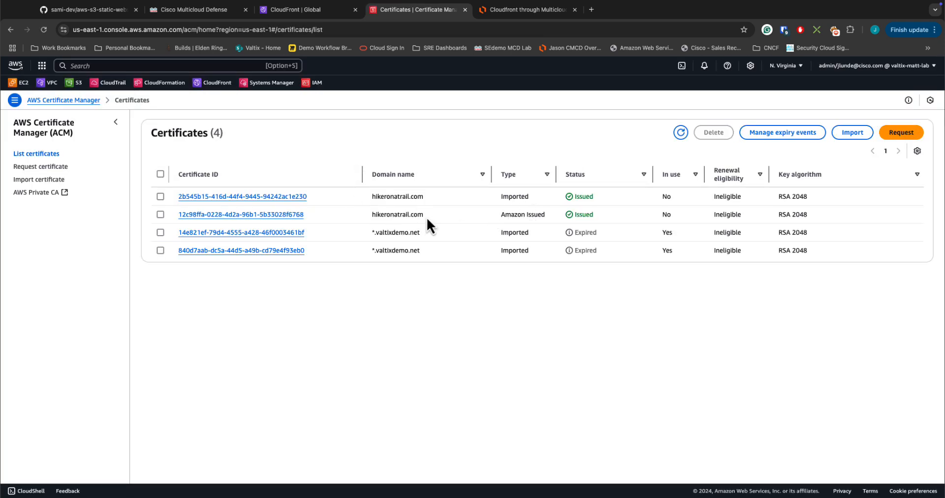
left_click_drag(511, 214, 556, 217)
left_click(314, 19)
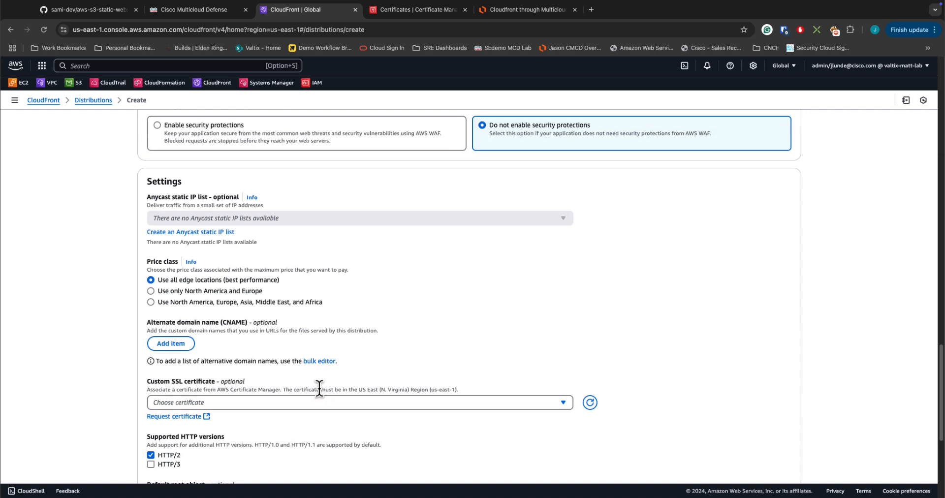
left_click(317, 405)
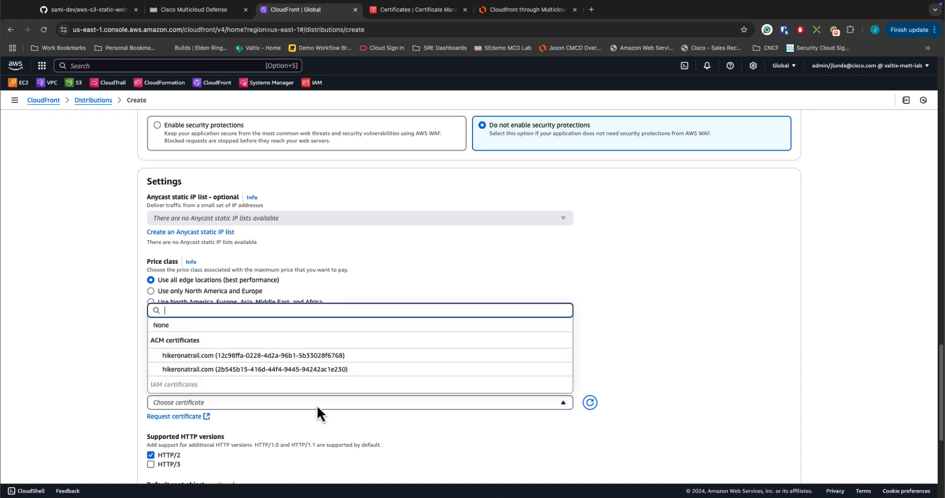
left_click(311, 370)
Step: Disable HTTP/2 support, leave the default root object blank, and create the distribution
scroll(435, 377, "down", 4)
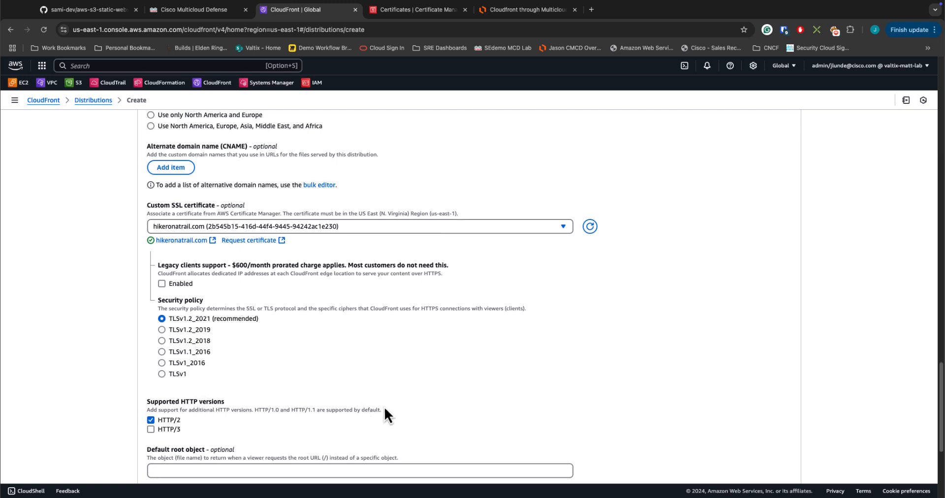
scroll(385, 410, "down", 1)
left_click(151, 413)
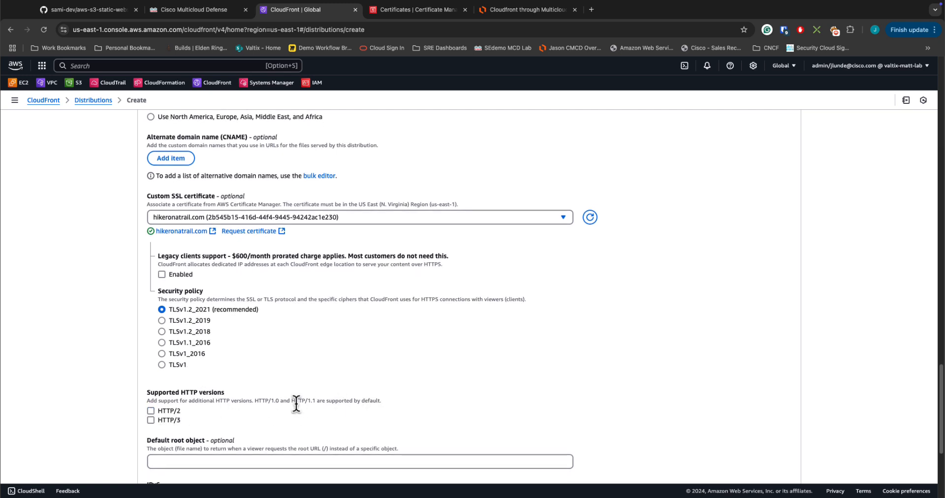
scroll(296, 404, "down", 3)
scroll(297, 407, "down", 2)
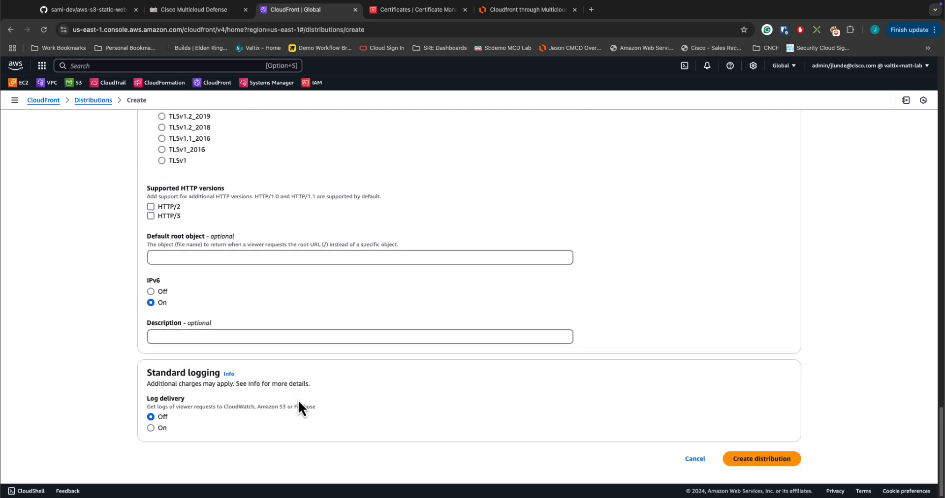
left_click(216, 256)
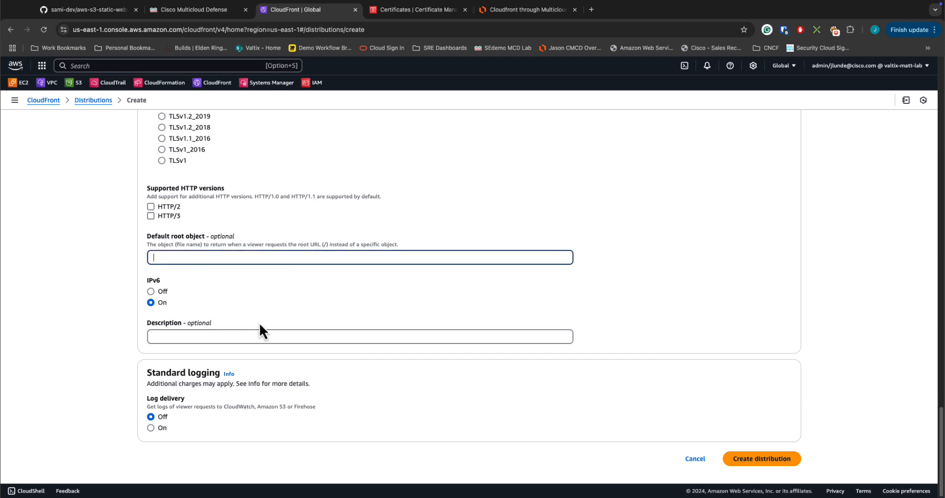
left_click(770, 460)
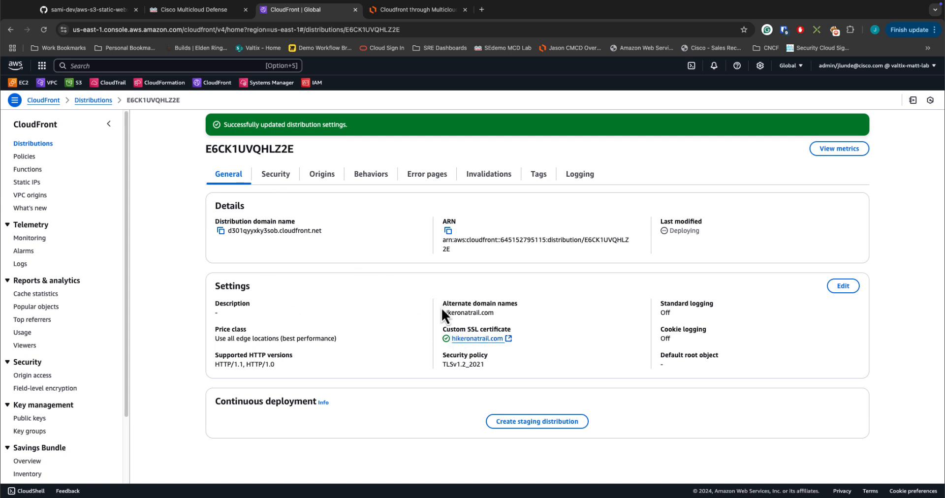
Step: Review the distribution's alternate domain name in its general details and editable settings, then return to the distribution's details
left_click_drag(440, 306, 528, 307)
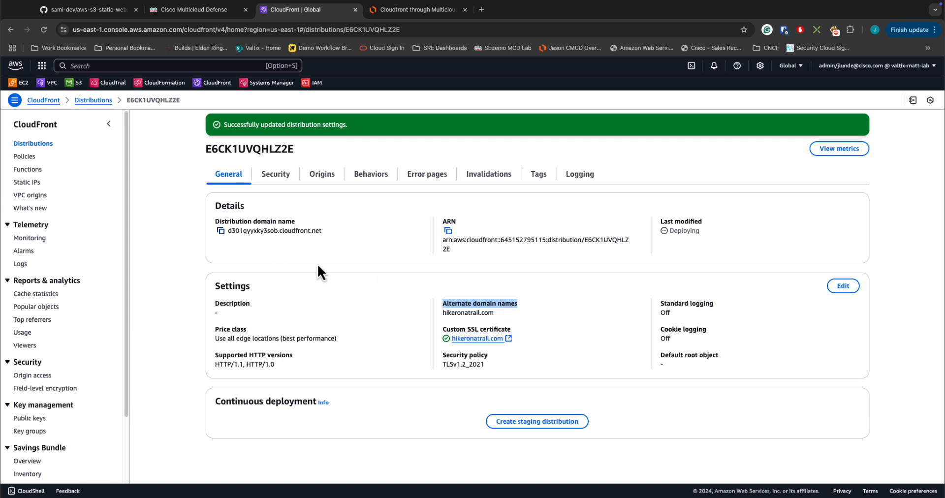
left_click_drag(439, 315, 543, 325)
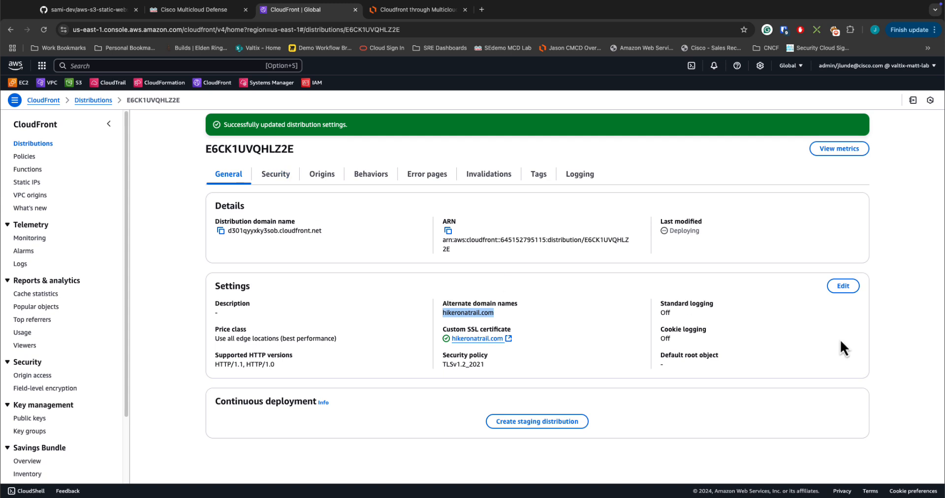
left_click(843, 285)
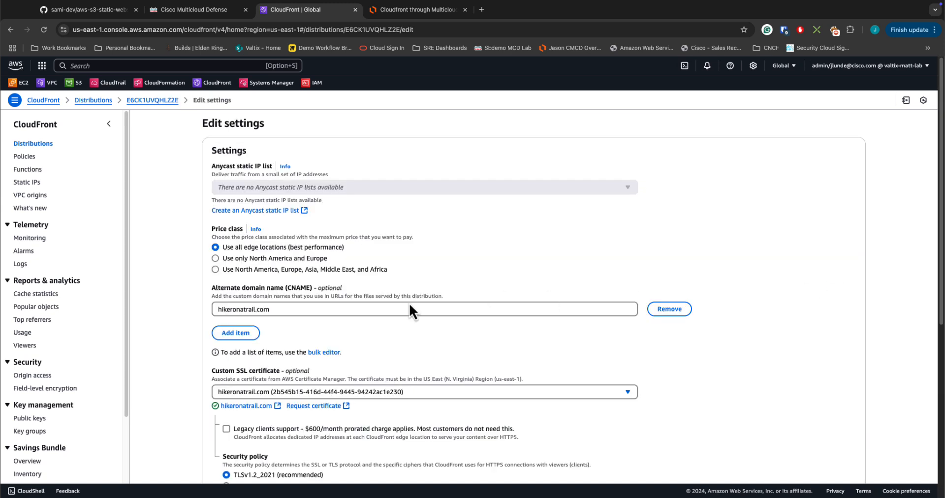
left_click_drag(278, 310, 200, 311)
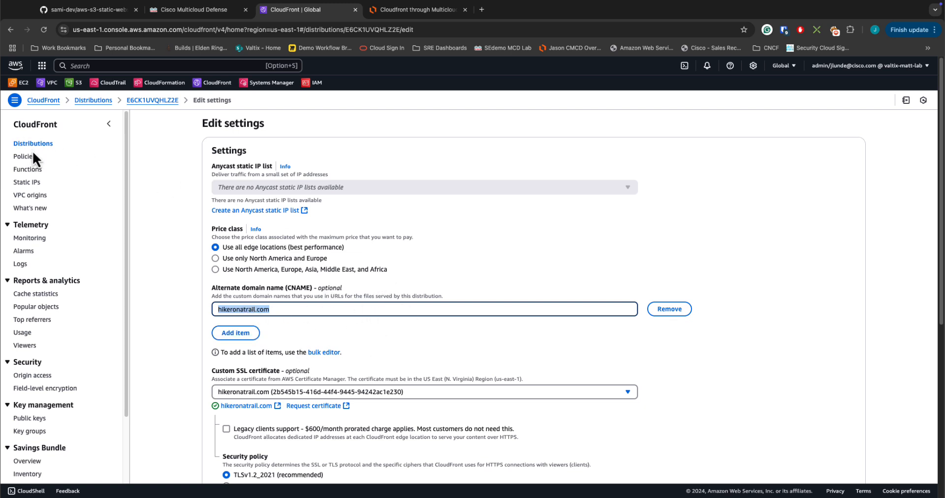
left_click(173, 100)
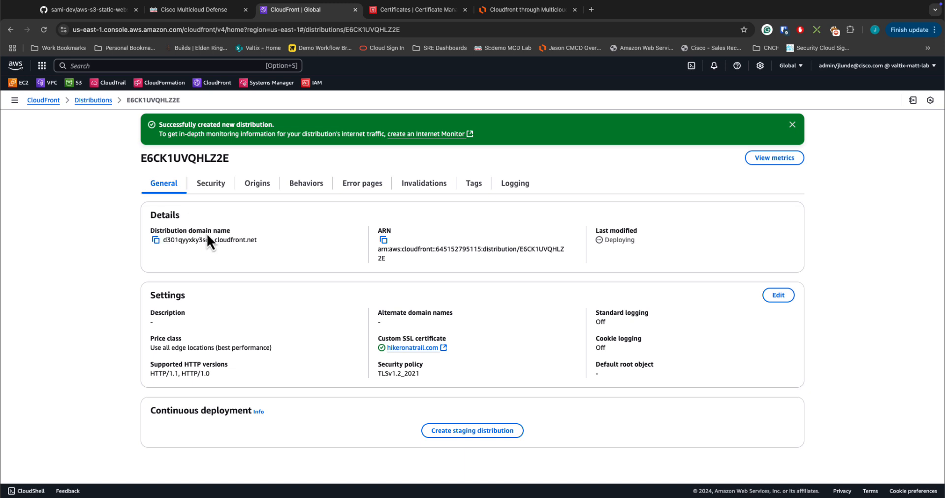
left_click(155, 240)
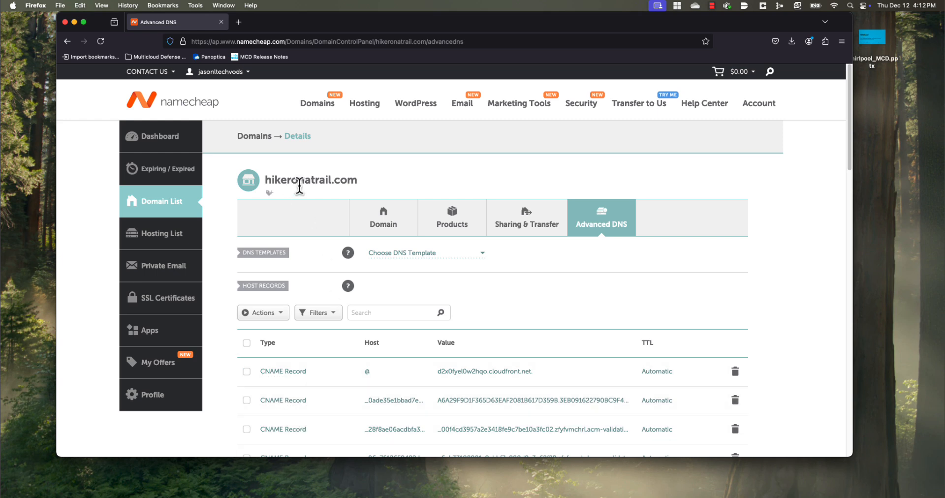
double_click(484, 375)
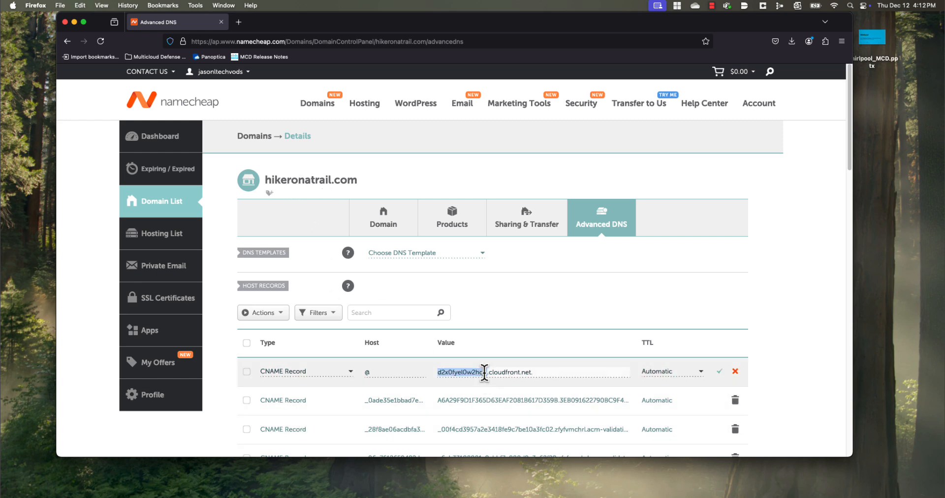
triple_click(485, 373)
key("super+v")
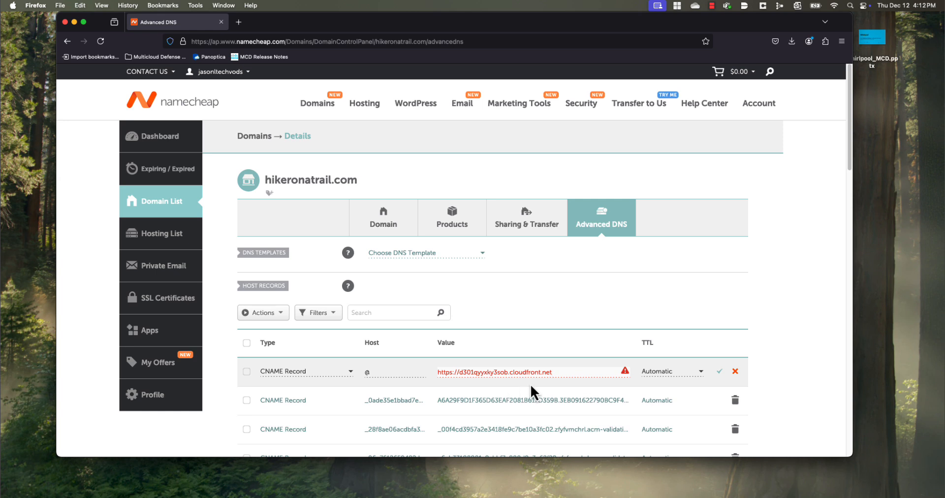
left_click_drag(461, 372, 433, 370)
key("BackSpace")
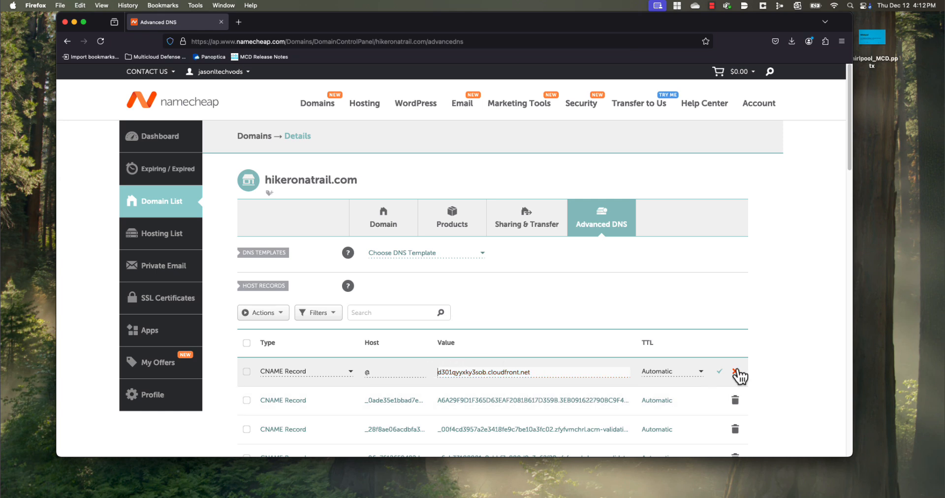
left_click(720, 372)
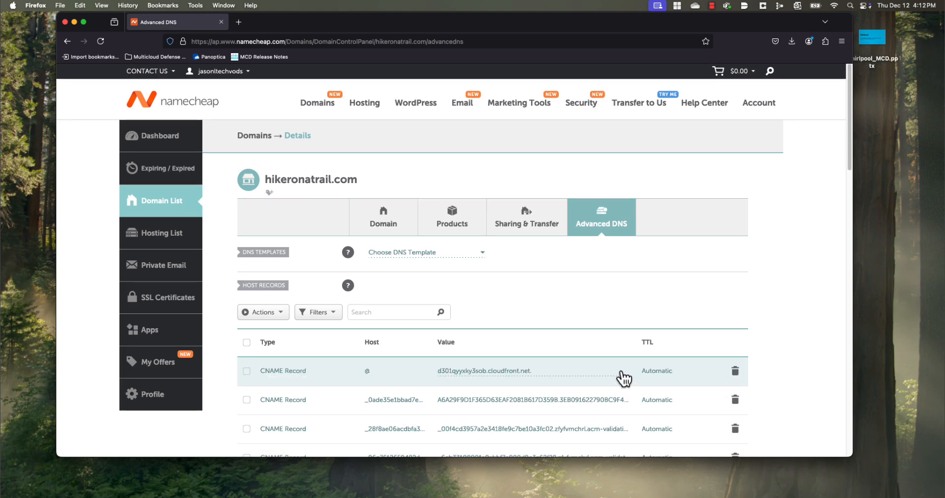
Step: Check the CloudFront distribution's deployment status and domain name, and consult the Cloudfront through Multicloud Defense diagram
key("ctrl+Right")
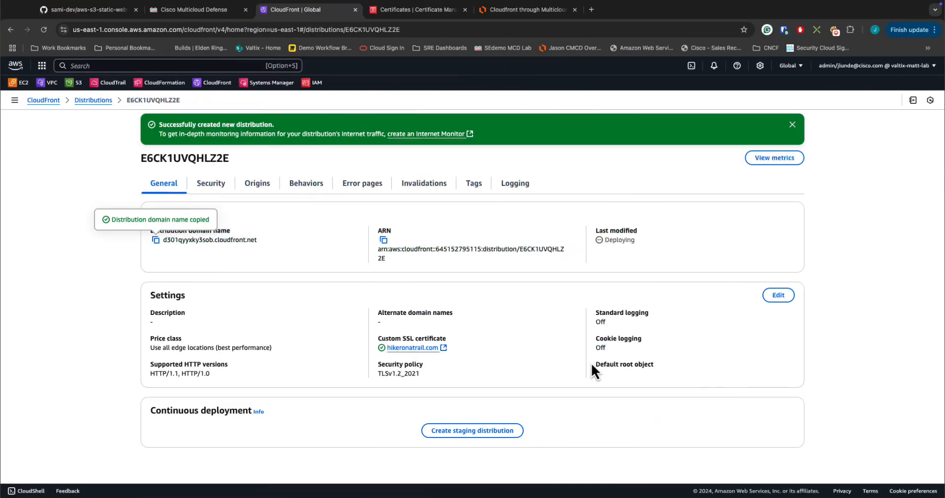
left_click_drag(605, 240, 632, 241)
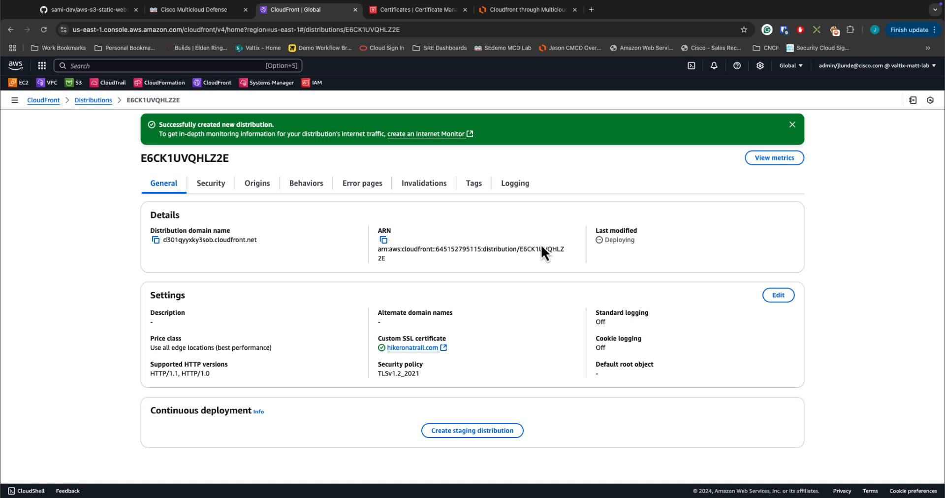
left_click_drag(167, 239, 227, 241)
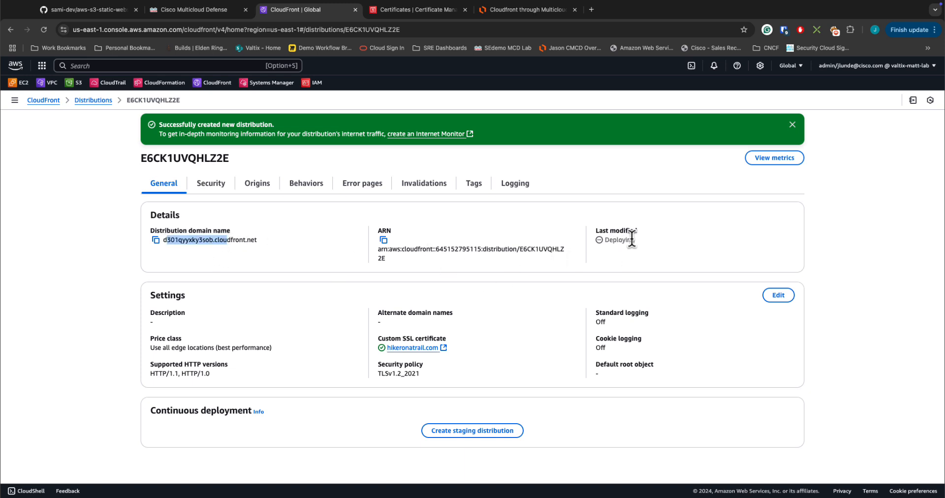
left_click(216, 12)
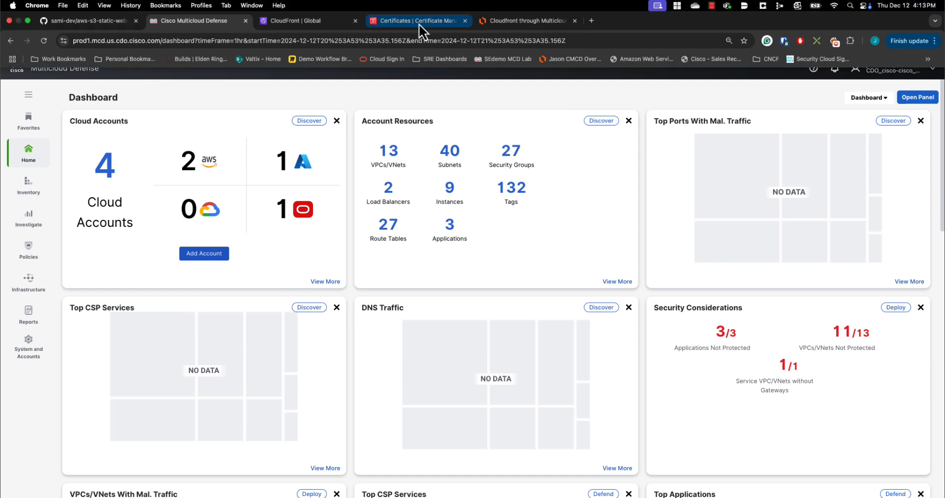
left_click(517, 24)
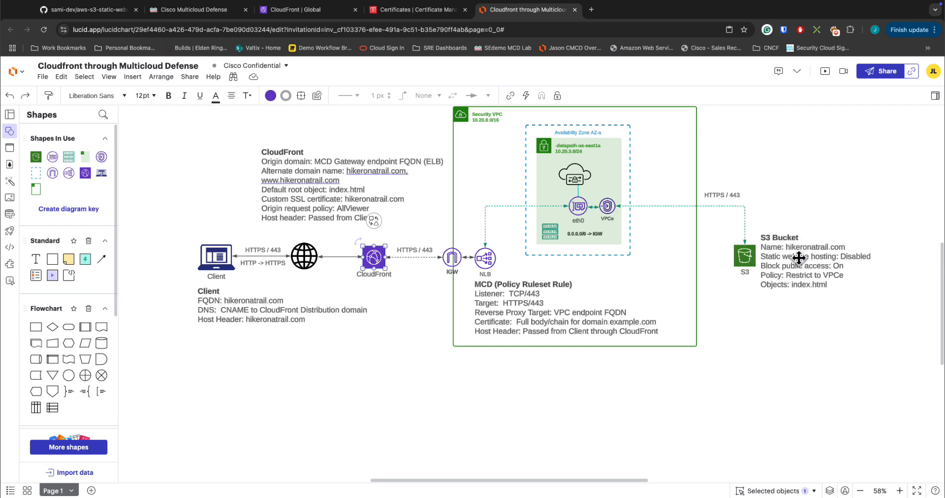
Step: In Multicloud Defense, start a reverse proxy target address named hikeronatrail_s3 with the object type IP/FQDN
left_click(199, 11)
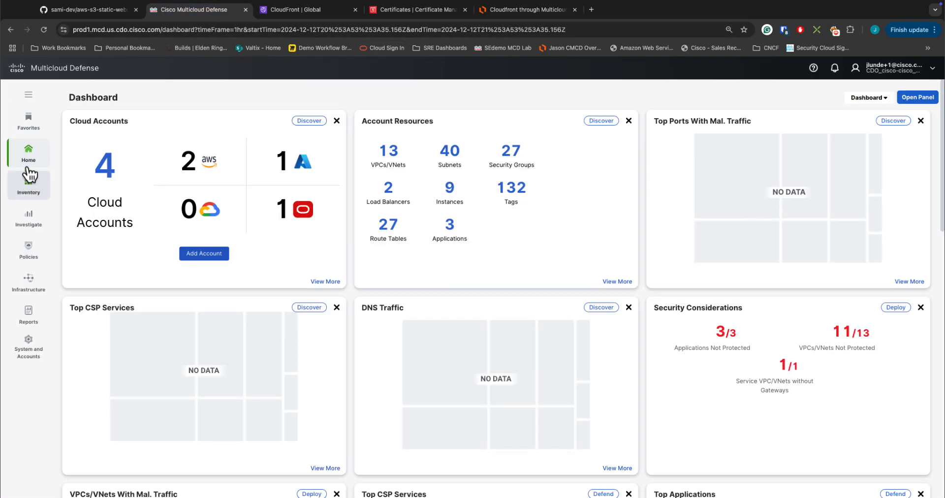
mouse_move(30, 257)
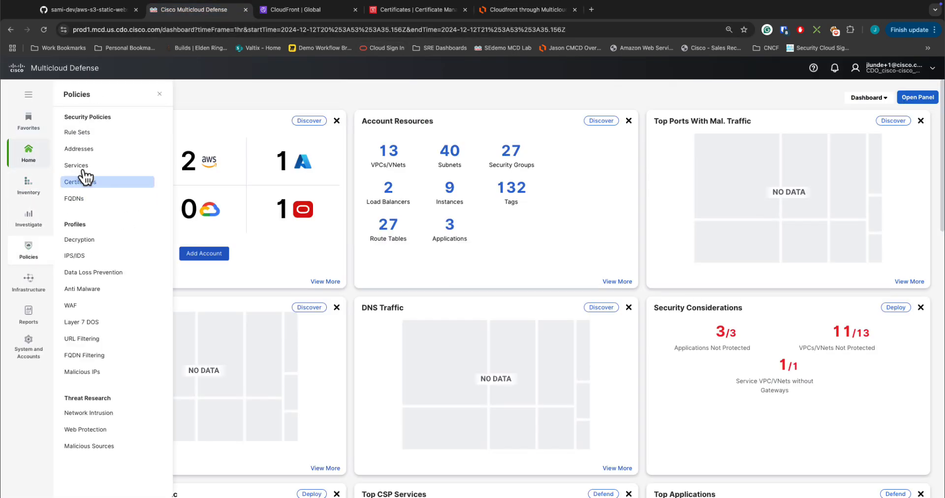
left_click(82, 150)
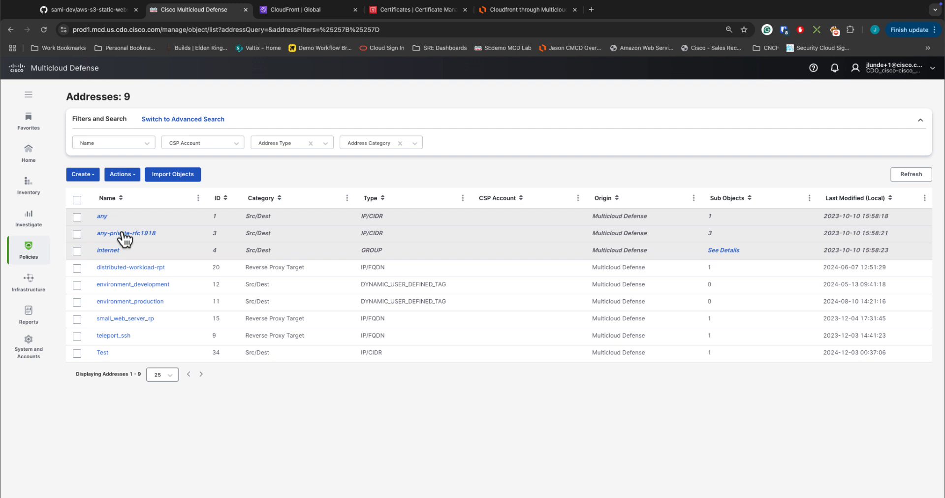
left_click(95, 180)
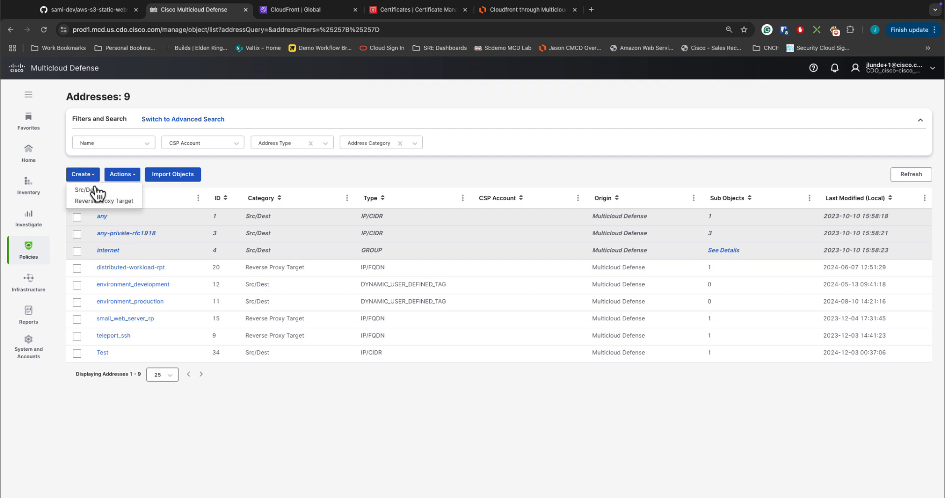
left_click(100, 202)
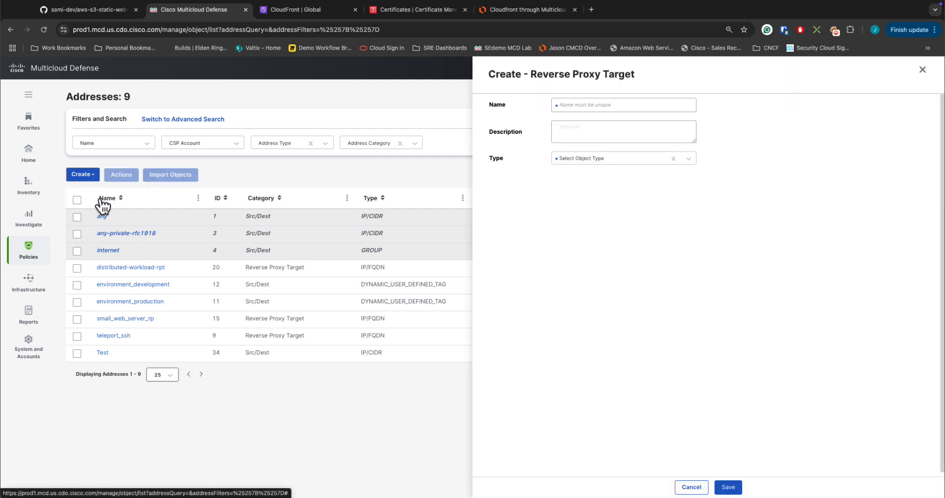
left_click(650, 106)
type("hikeronatrail_s3")
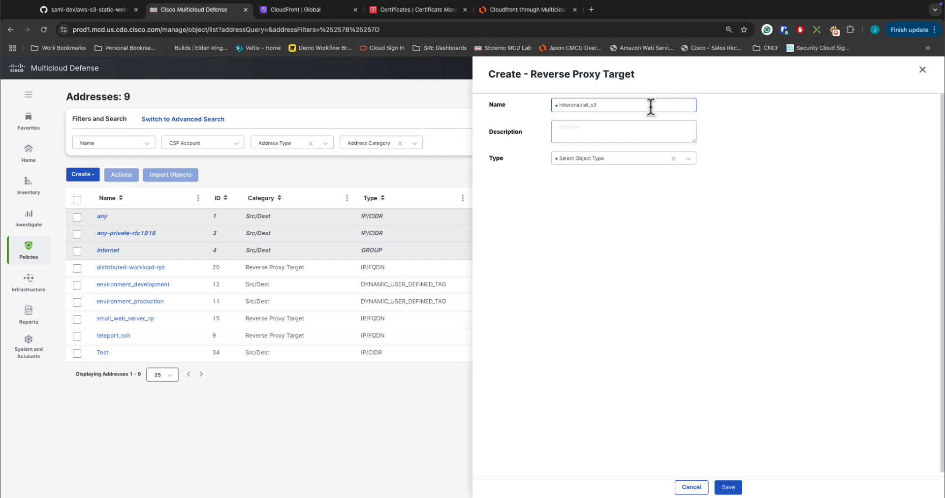
left_click(594, 155)
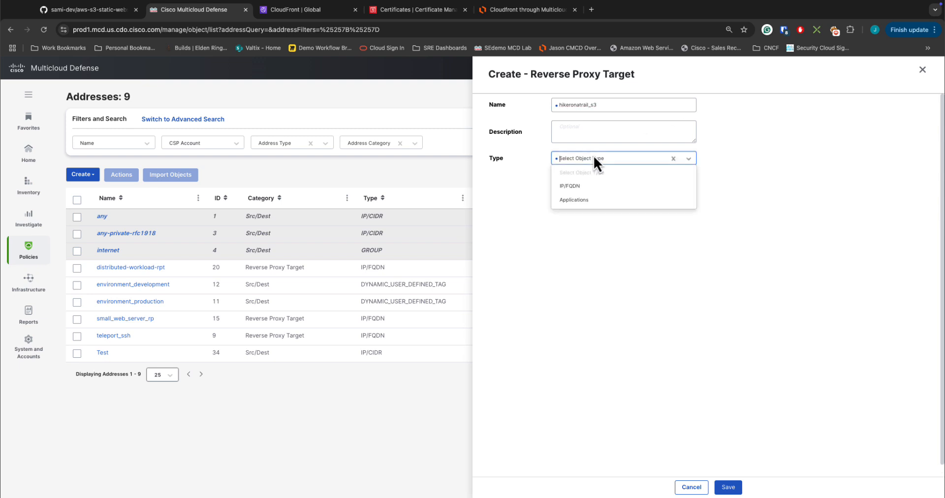
left_click(582, 187)
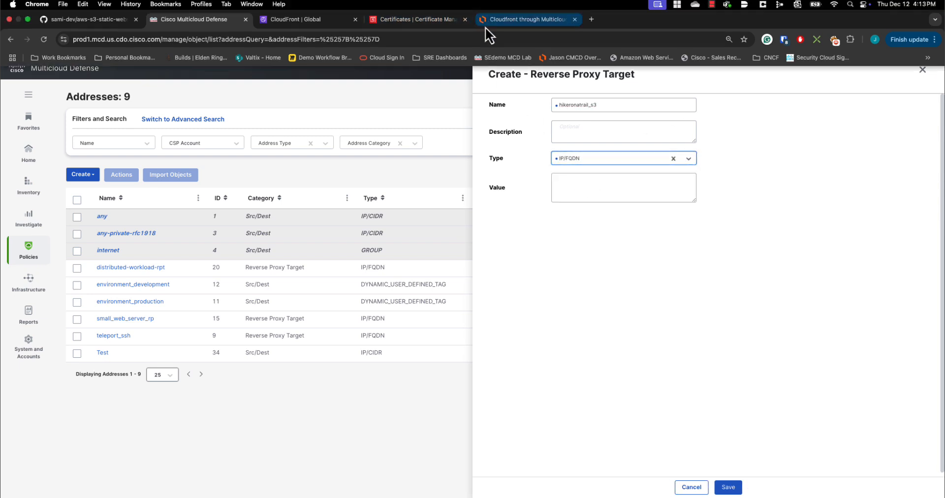
key("ctrl+Right")
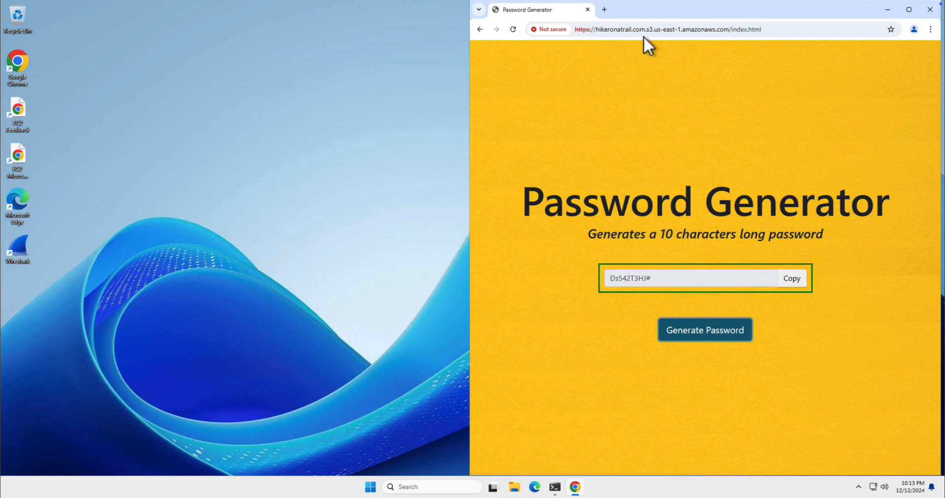
left_click(710, 30)
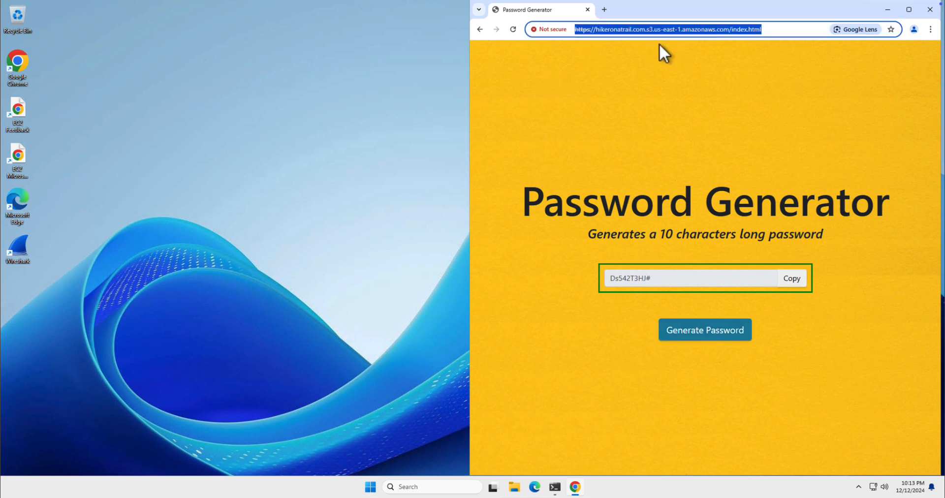
left_click(631, 28)
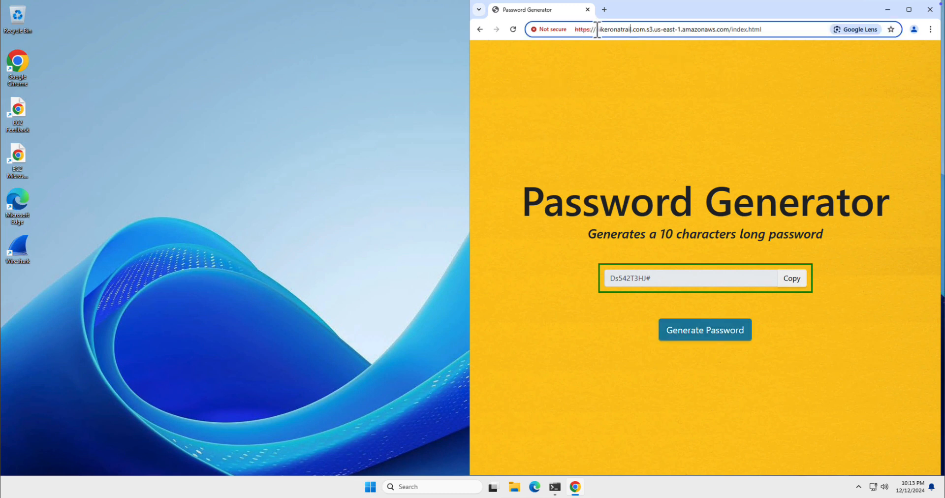
left_click_drag(596, 30, 733, 28)
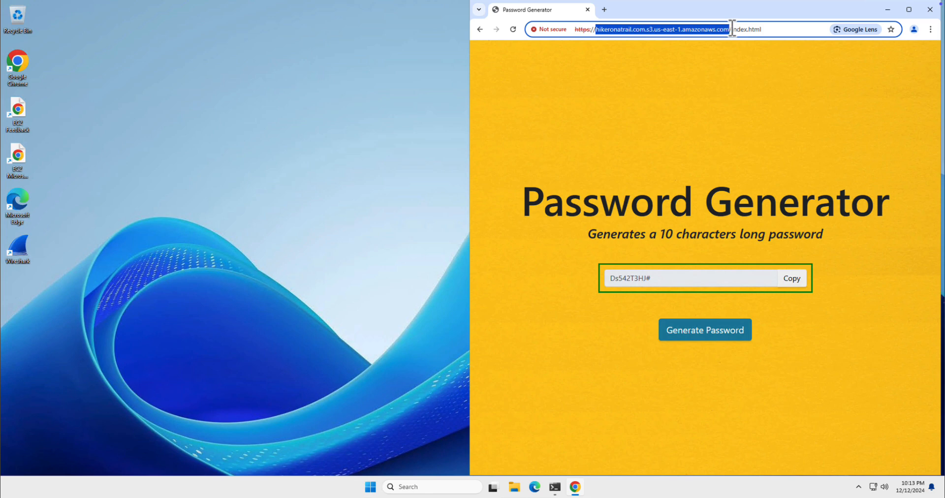
right_click(716, 29)
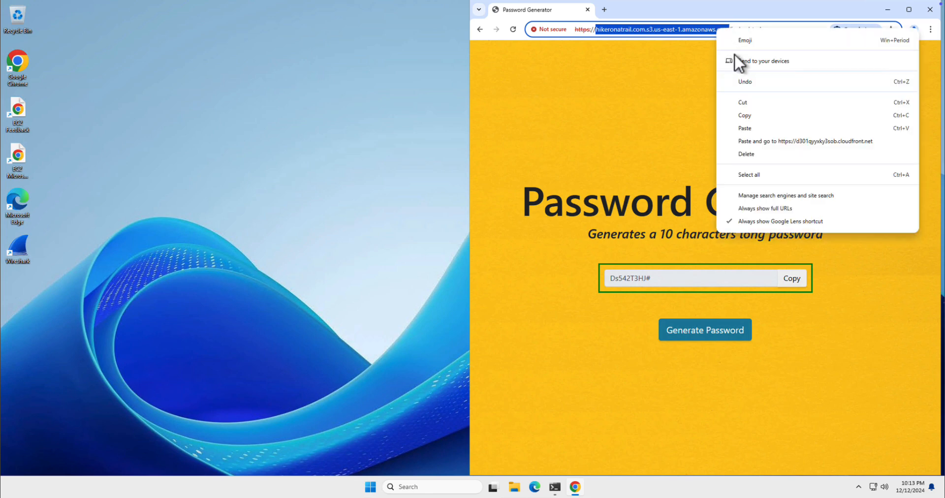
left_click(756, 113)
Step: Back in Multicloud Defense, set the target's value to hikeronatrail.com.s3.us-east-1.amazonaws.com and save the reverse proxy target
key("ctrl+Left")
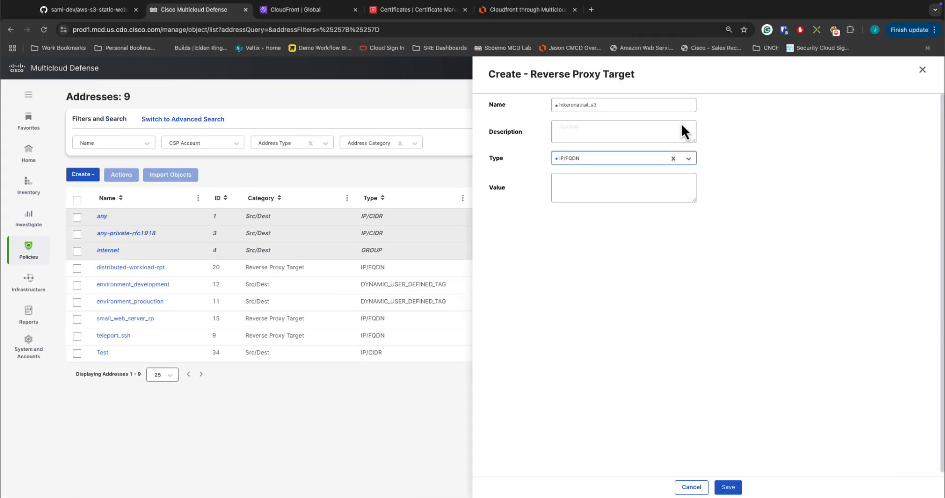
left_click(584, 181)
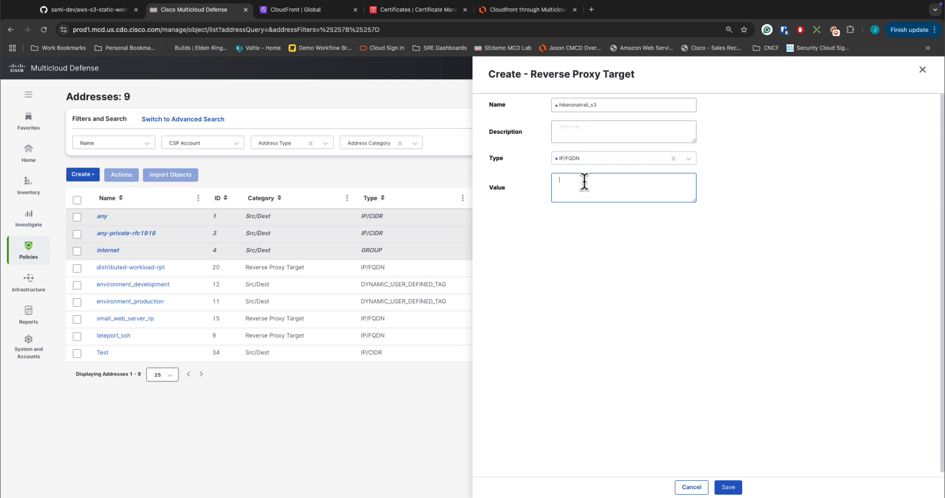
key("super+v")
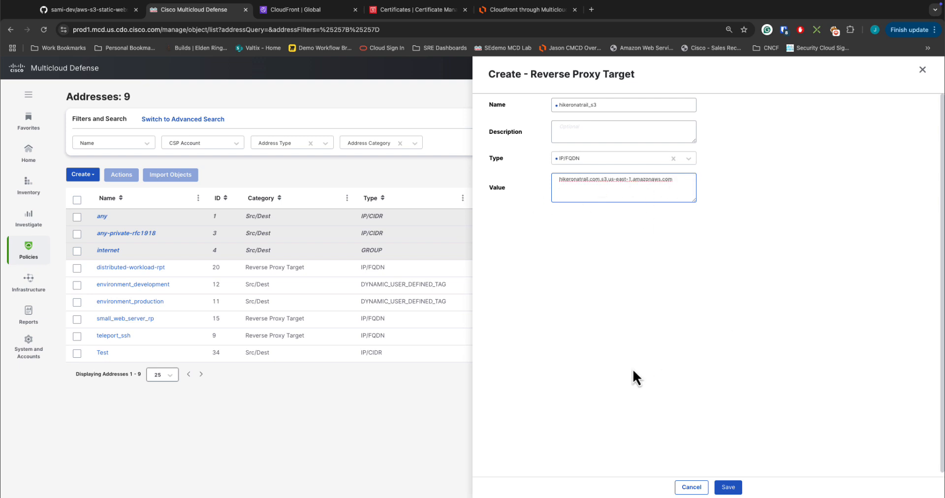
left_click(735, 486)
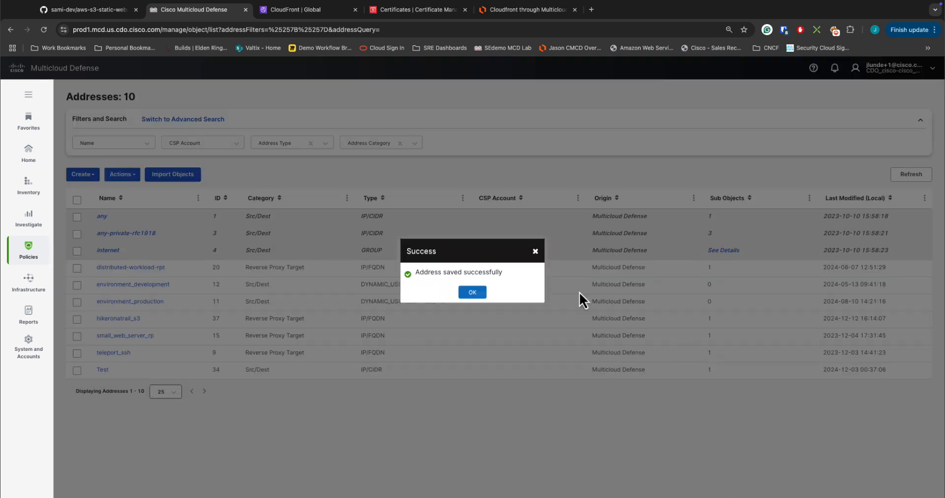
left_click(473, 293)
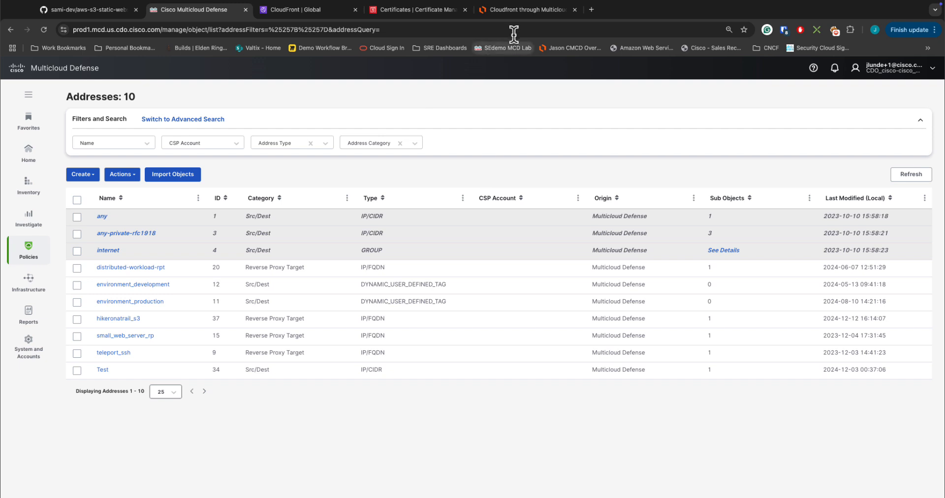
Step: In the Lucidchart diagram, draw a connector from the Client to the NLB, and move its end to the CloudFront icon
left_click(525, 10)
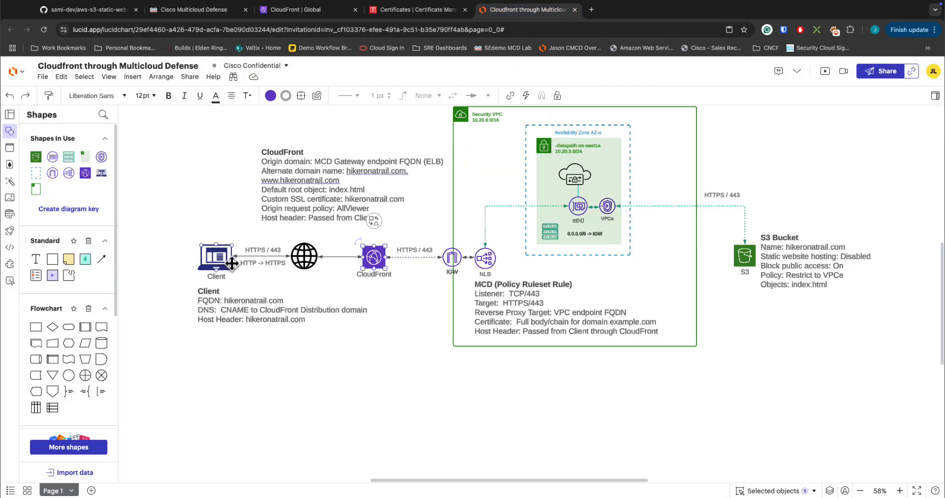
left_click(217, 274)
left_click_drag(217, 274, 476, 263)
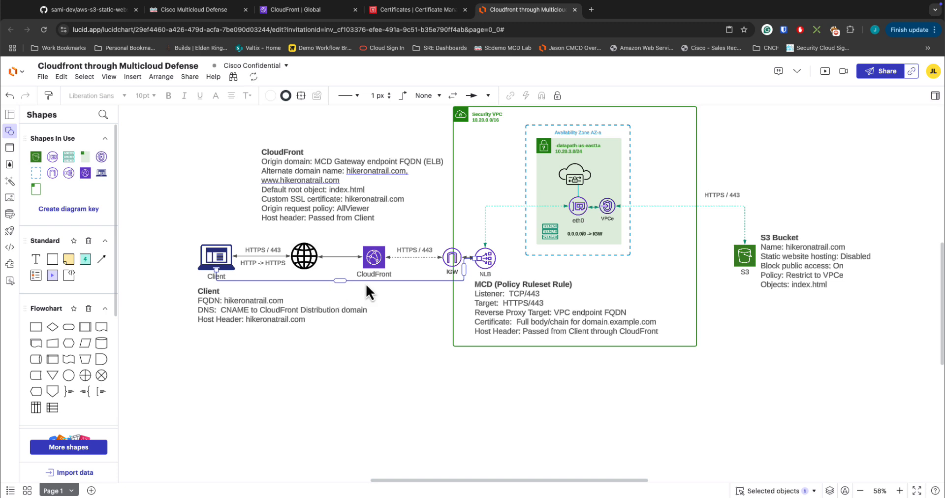
left_click_drag(475, 262, 373, 269)
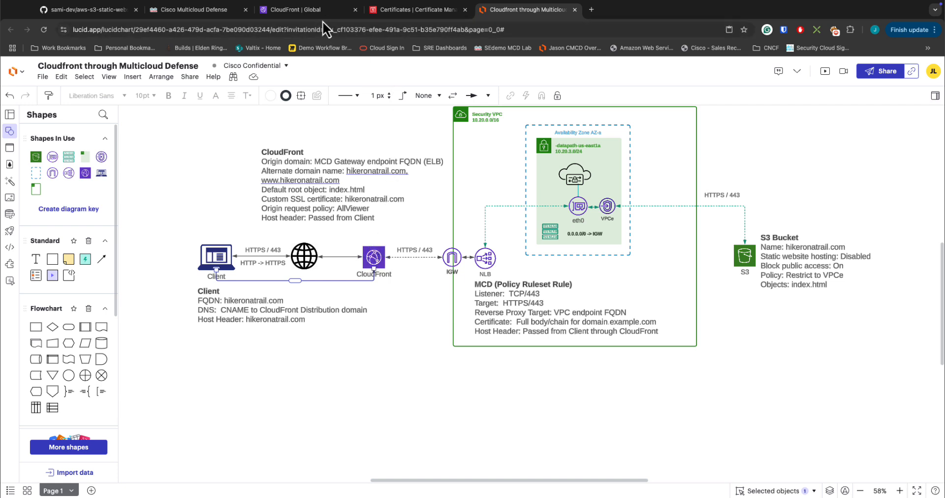
Step: Return to Multicloud Defense and start a Src/Dest address object named cloudfront-global
left_click(216, 18)
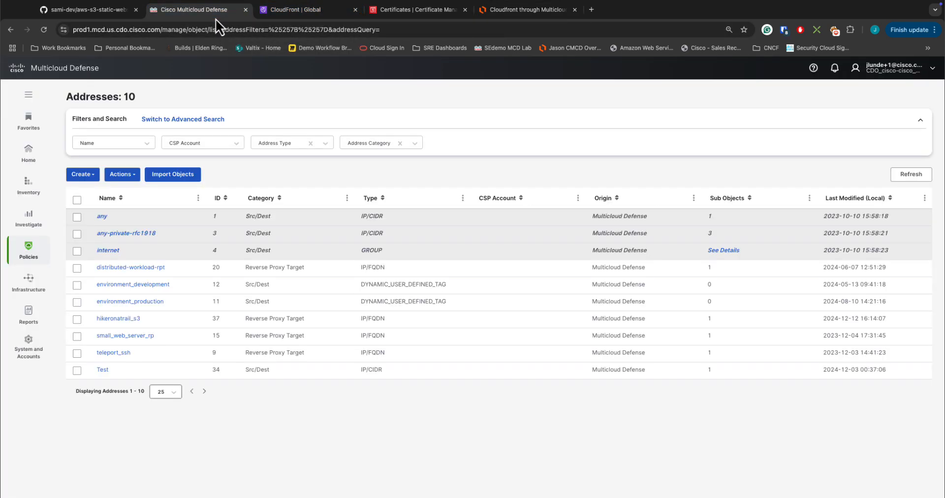
left_click(89, 176)
left_click(94, 188)
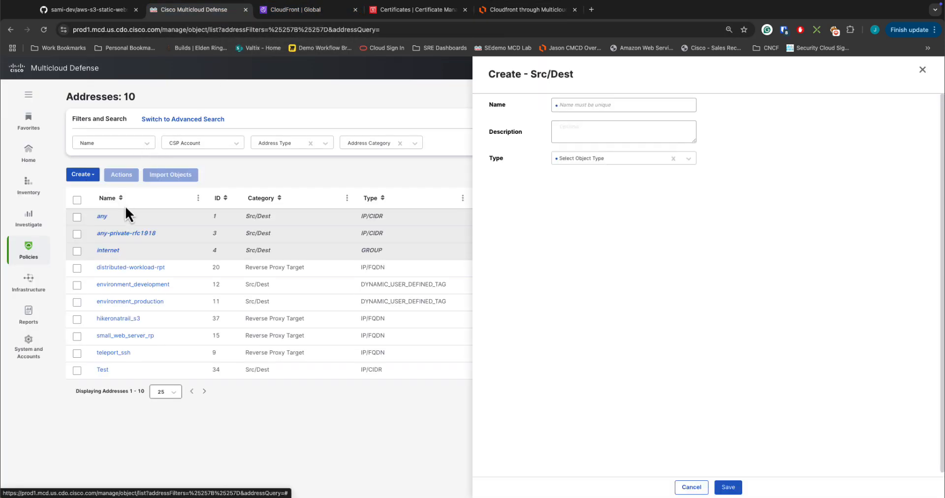
left_click(593, 105)
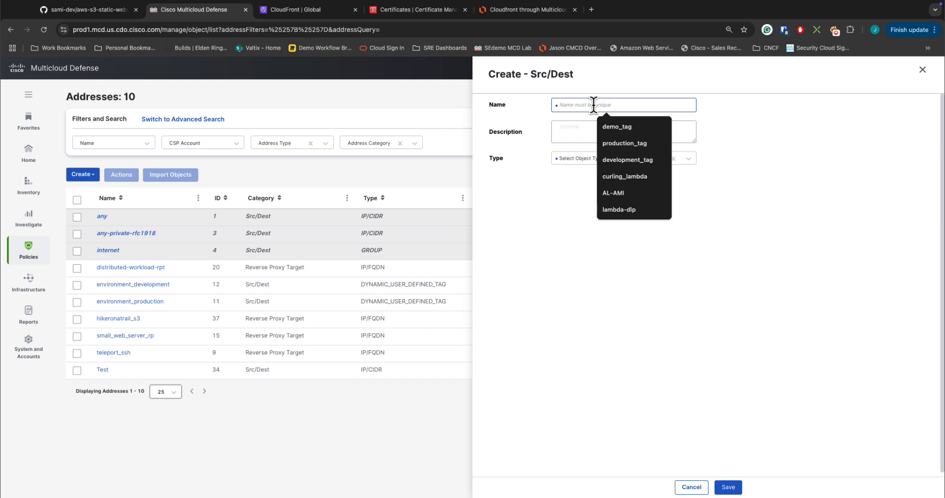
type("cloud")
key("Down")
key("Return")
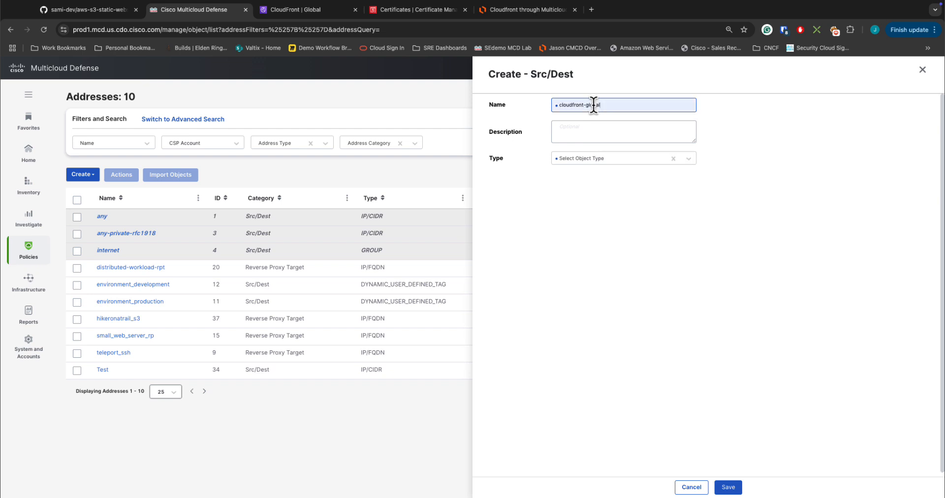
Step: Set the address type to Service End Point (Cloud Service IP) and the CSP account to aws-matt-lab
left_click(601, 161)
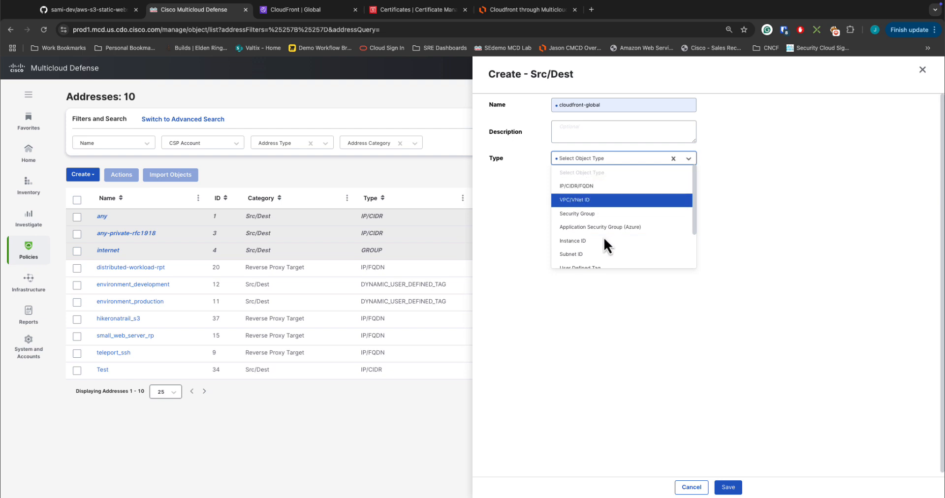
scroll(604, 244, "down", 3)
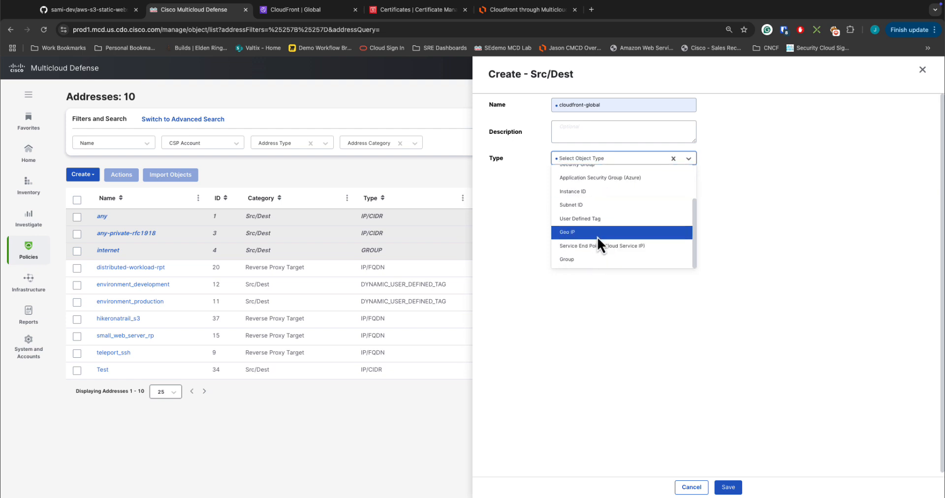
left_click(597, 246)
left_click(586, 183)
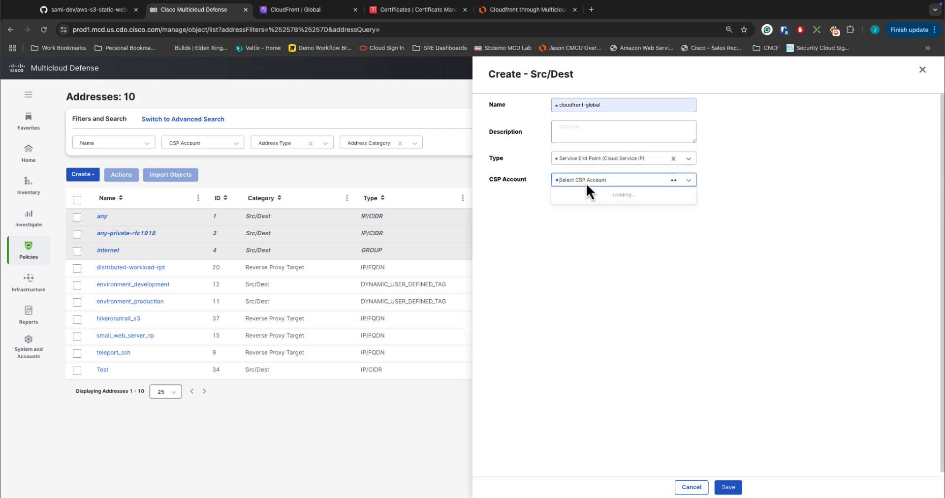
left_click(590, 210)
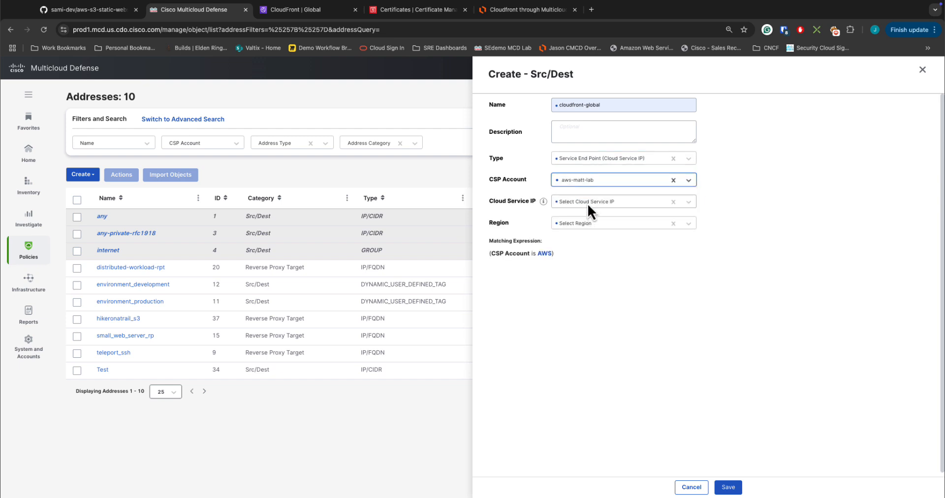
Step: Set the cloud service IP to CLOUDFRONT and the region to GLOBAL, and save the address object
left_click(588, 210)
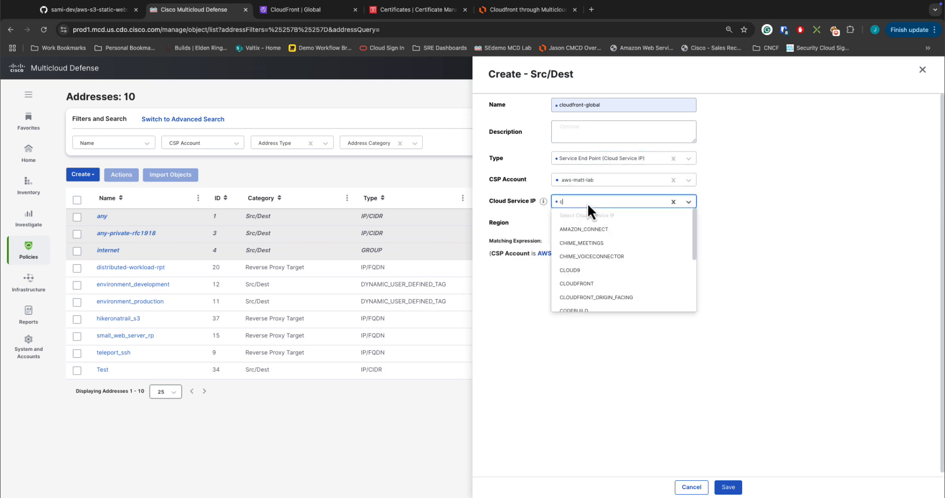
type("clou")
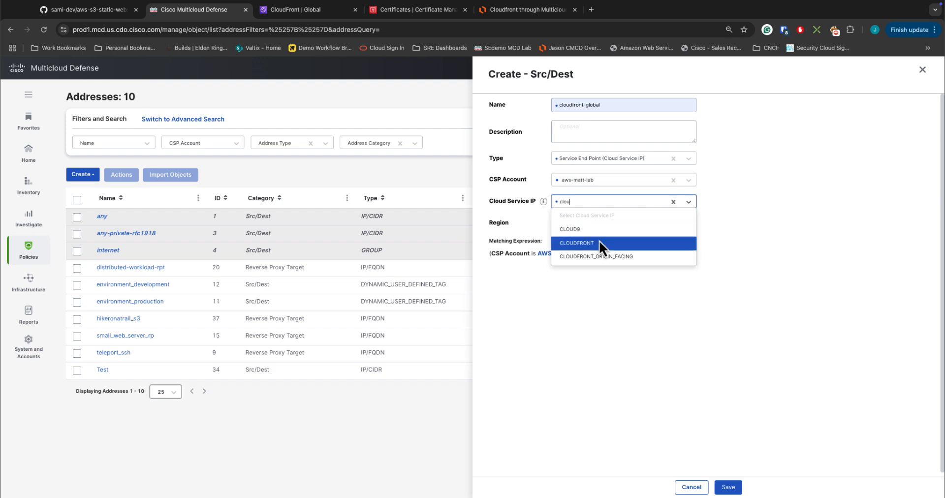
left_click(598, 243)
left_click(592, 226)
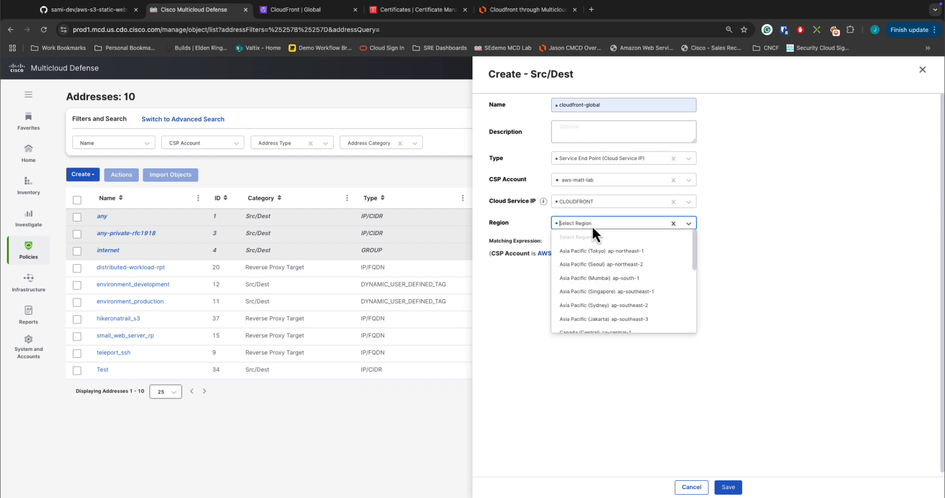
type("g")
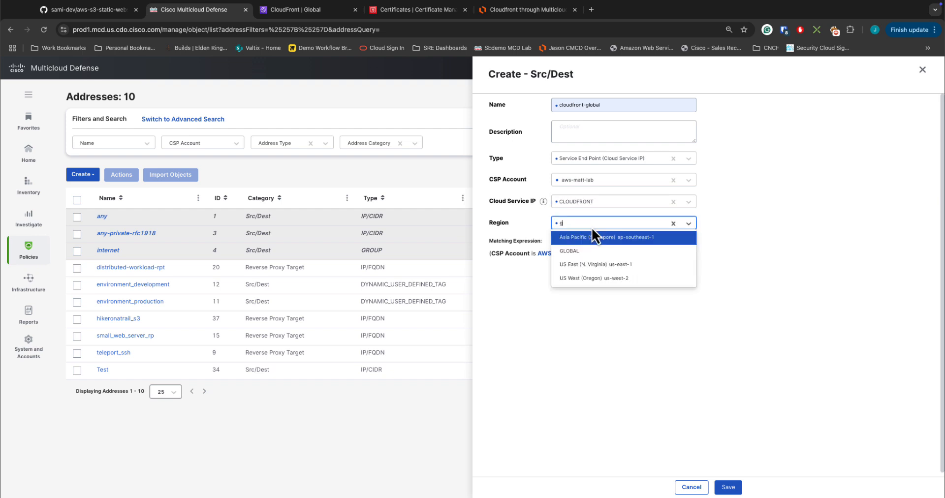
key("Down")
key("Return")
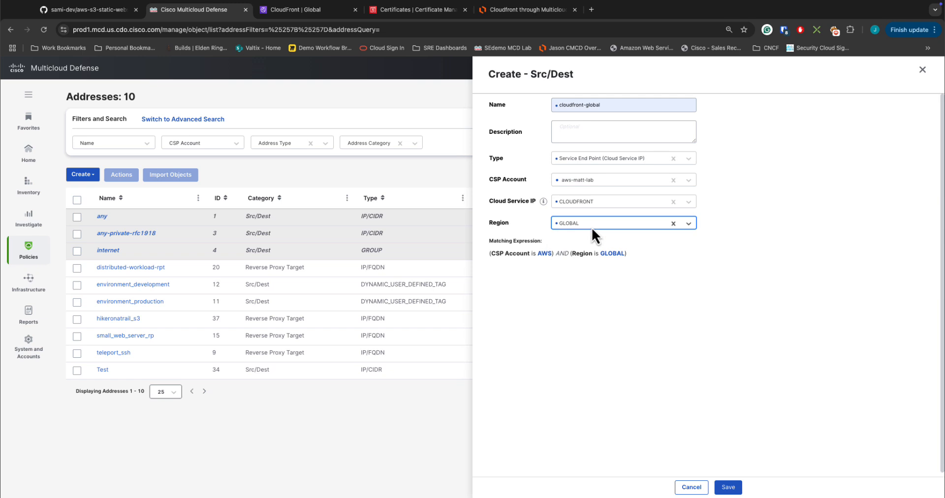
left_click(725, 487)
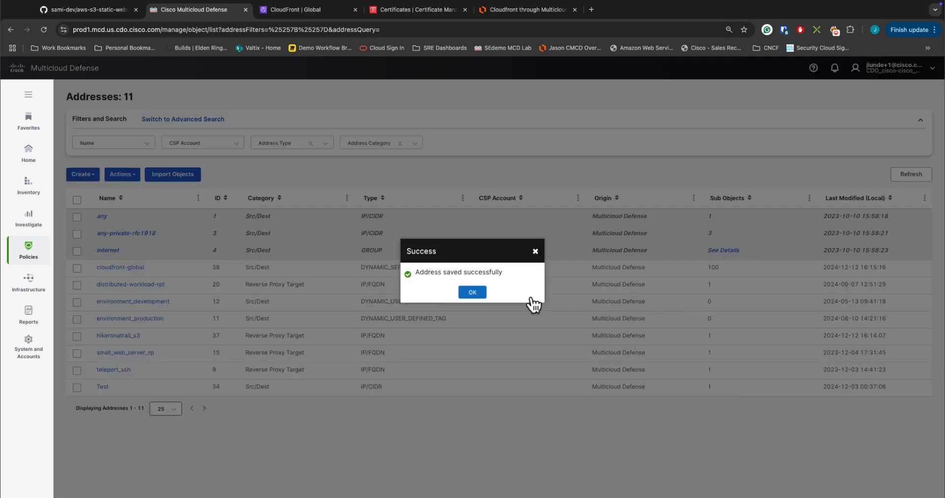
Step: Examine the CIDR sub-objects of the cloudfront-global address object in its details
left_click(474, 292)
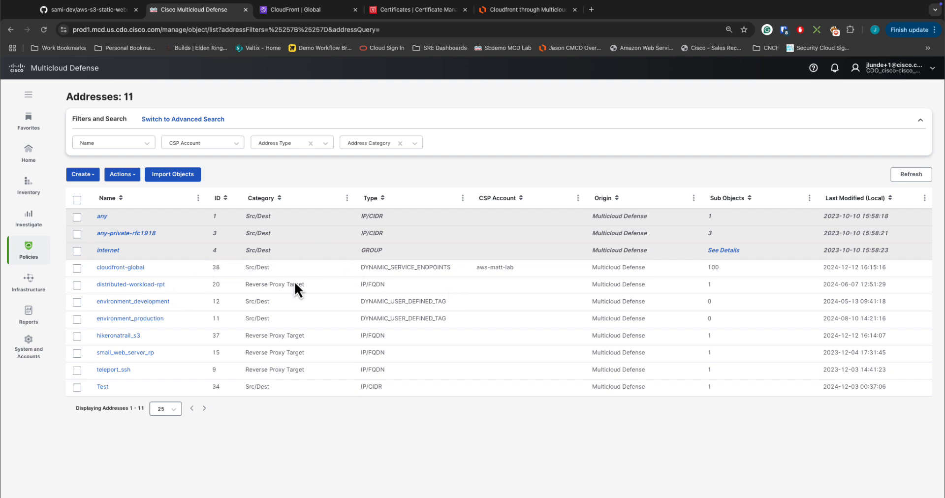
double_click(713, 268)
left_click(138, 268)
scroll(774, 303, "down", 6)
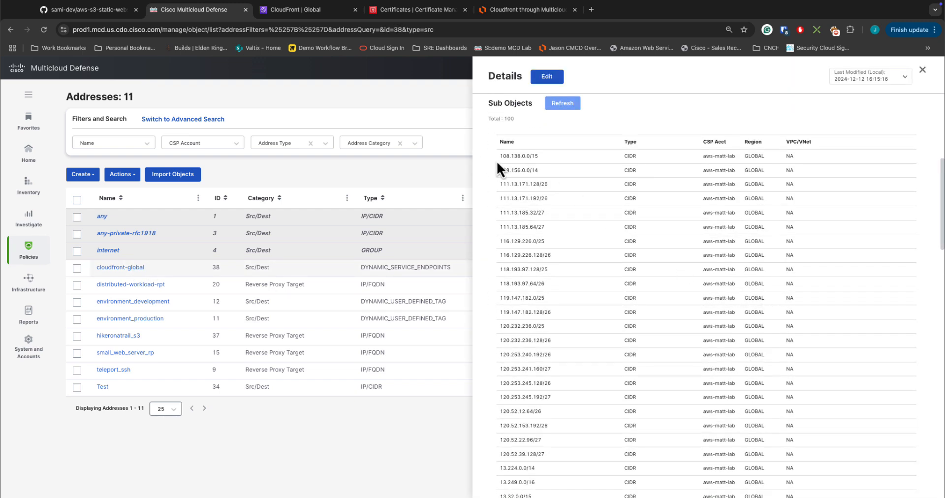
left_click_drag(497, 160, 574, 469)
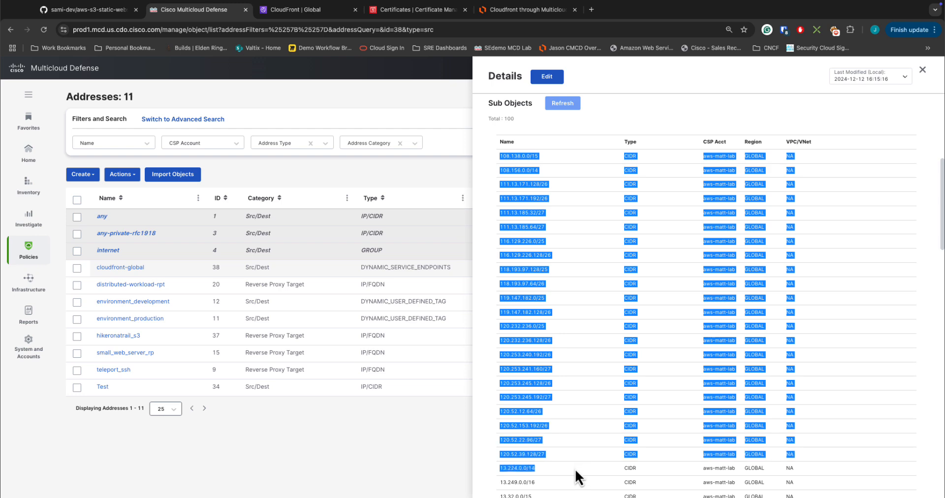
scroll(587, 432, "down", 6)
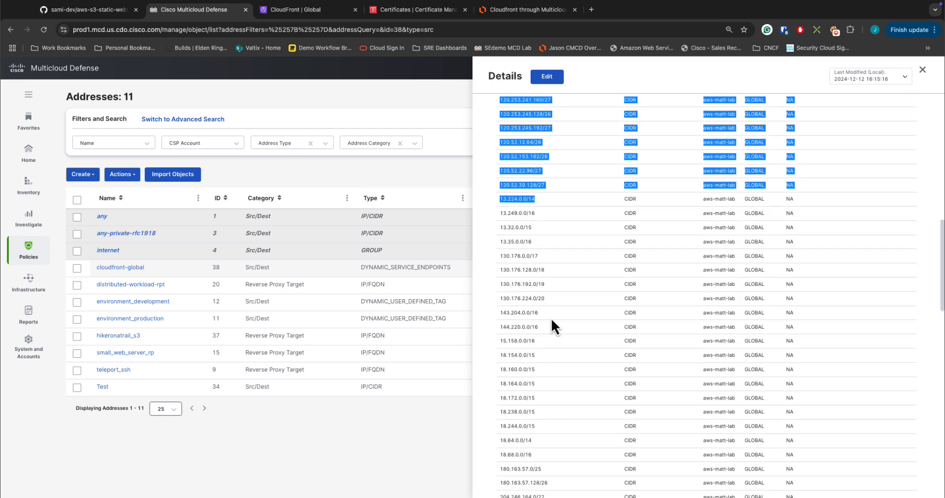
scroll(554, 374, "down", 6)
scroll(556, 369, "down", 6)
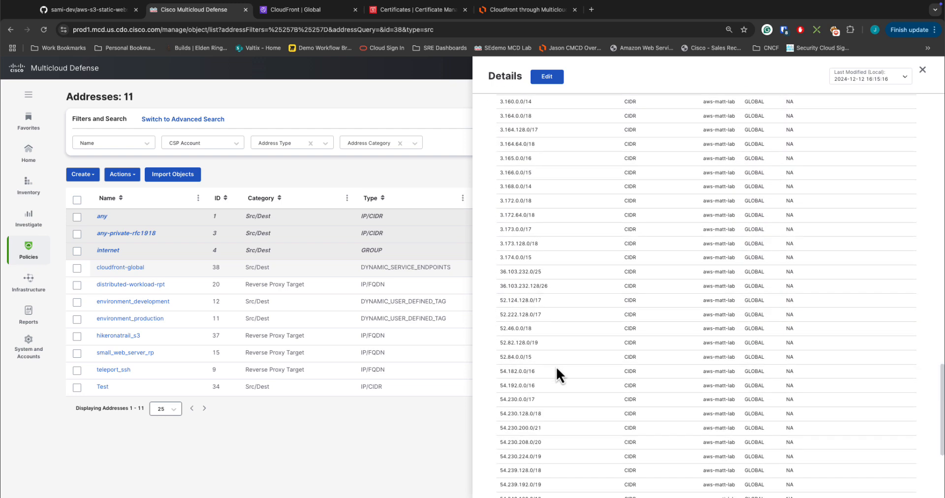
scroll(555, 367, "down", 5)
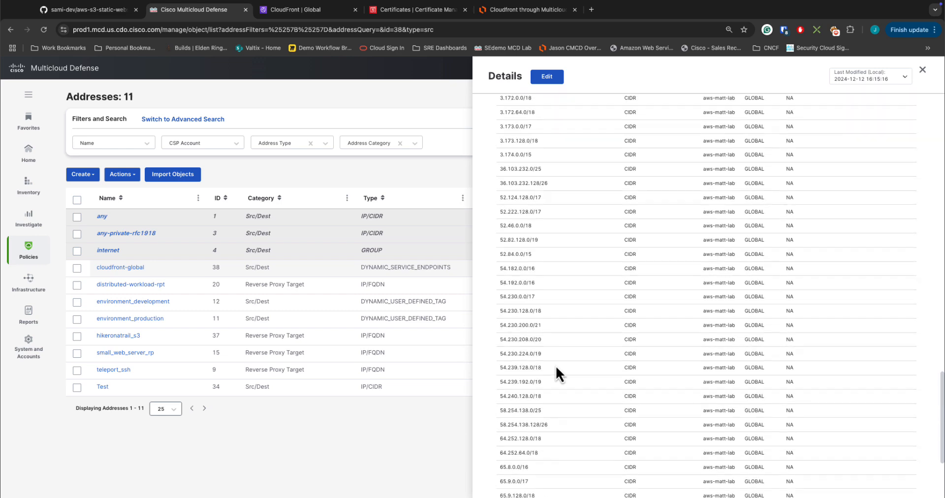
scroll(586, 298, "up", 15)
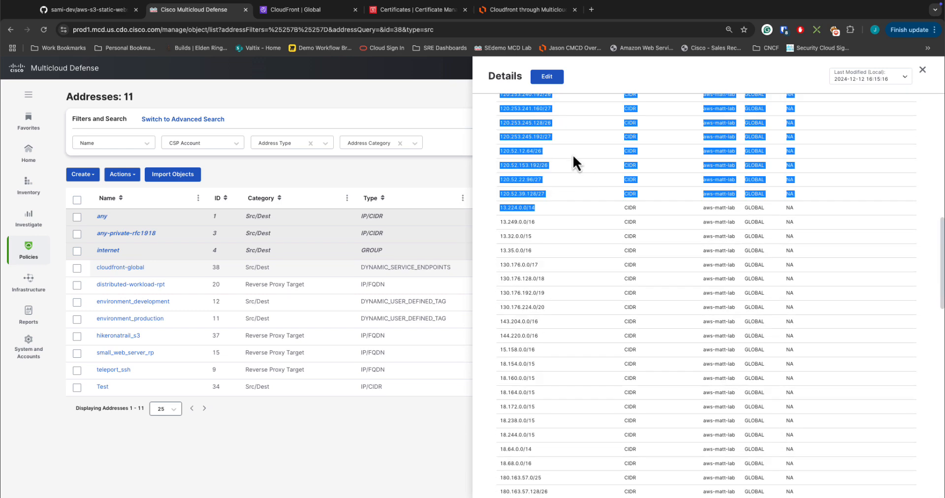
scroll(603, 206, "up", 5)
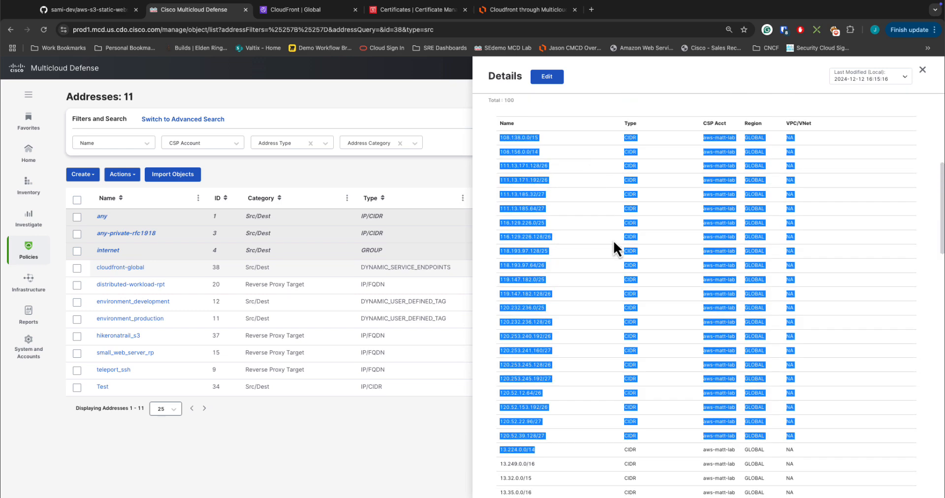
left_click(582, 242)
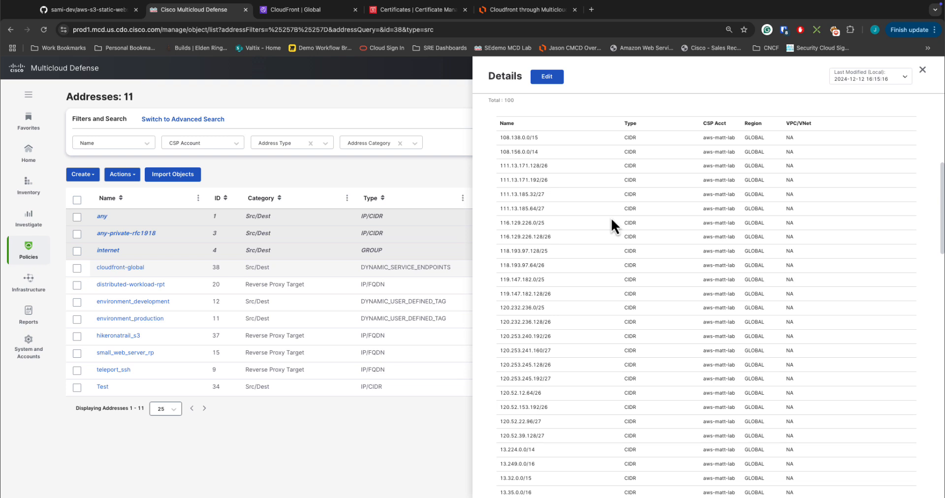
left_click(922, 70)
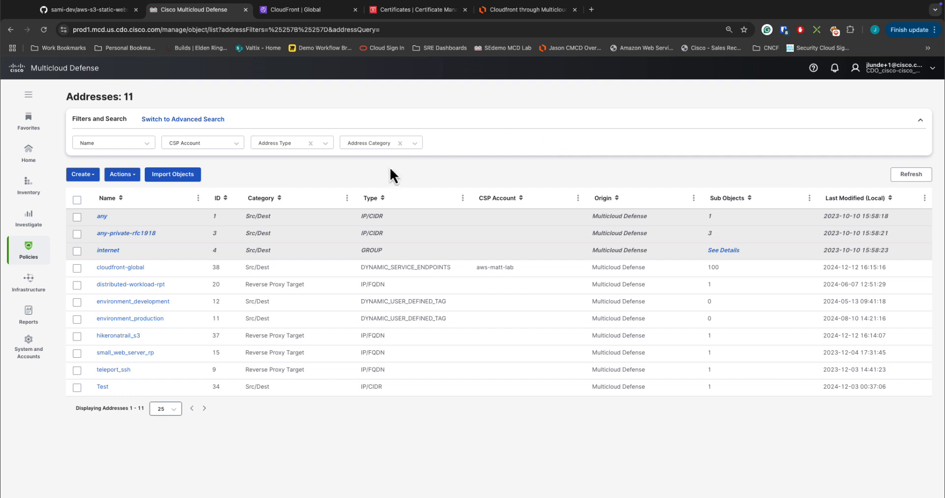
left_click(29, 250)
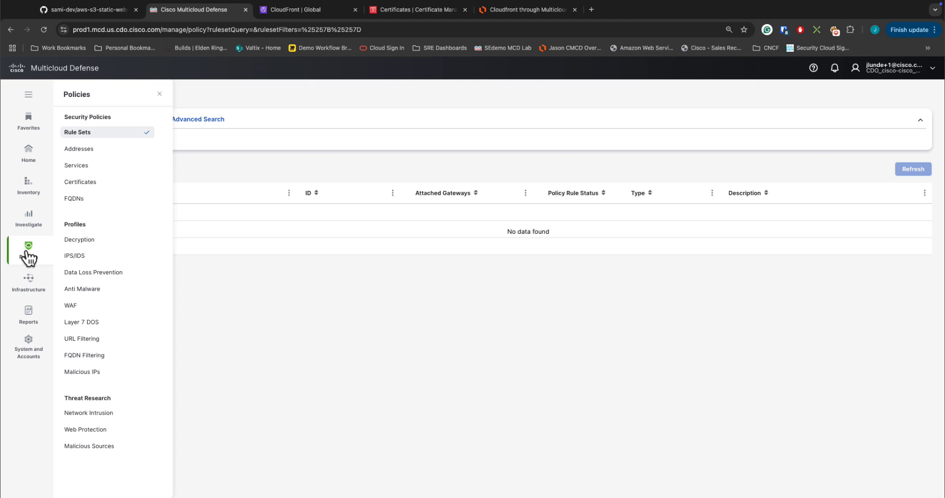
left_click(86, 170)
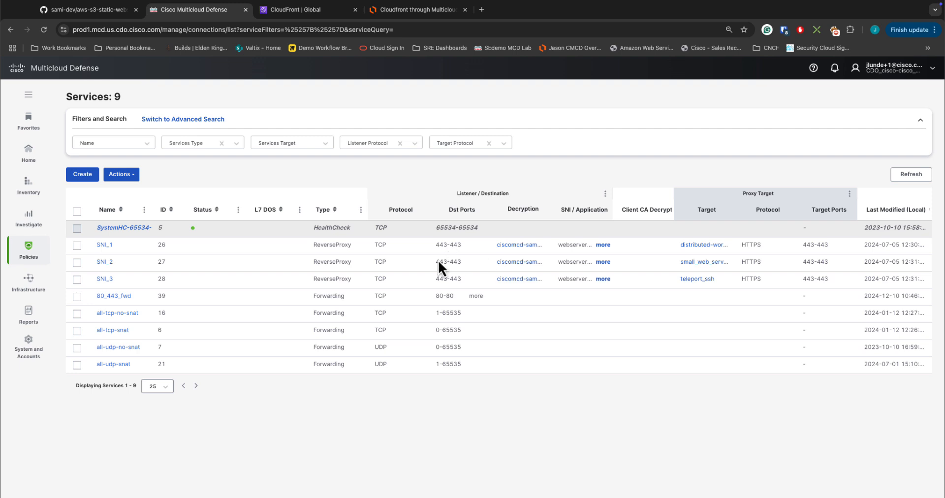
left_click(90, 178)
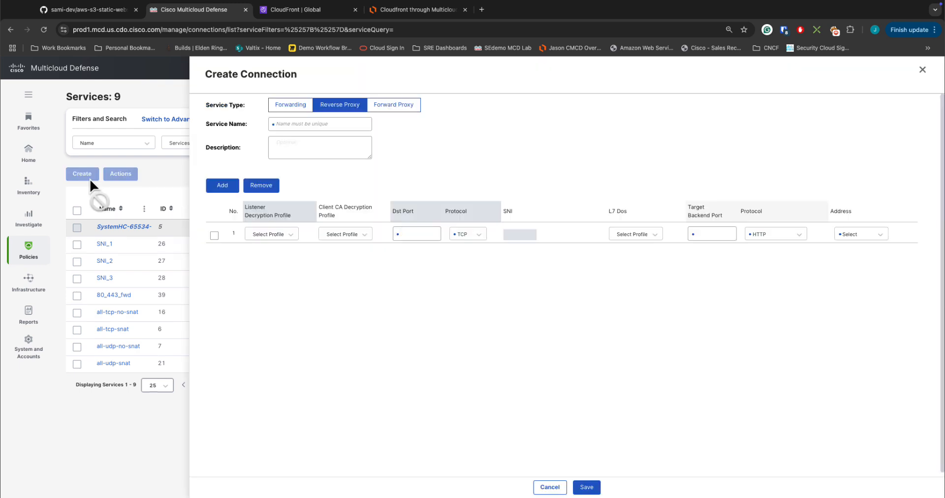
left_click(323, 124)
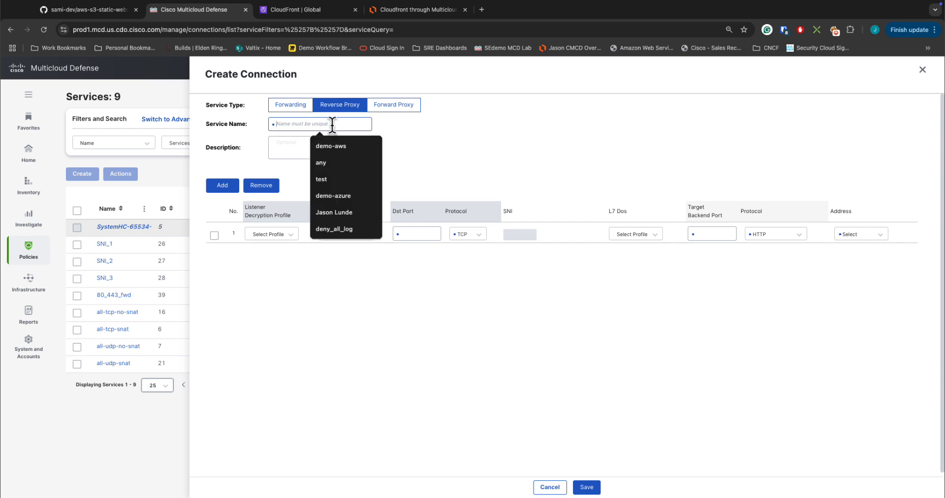
type("clou")
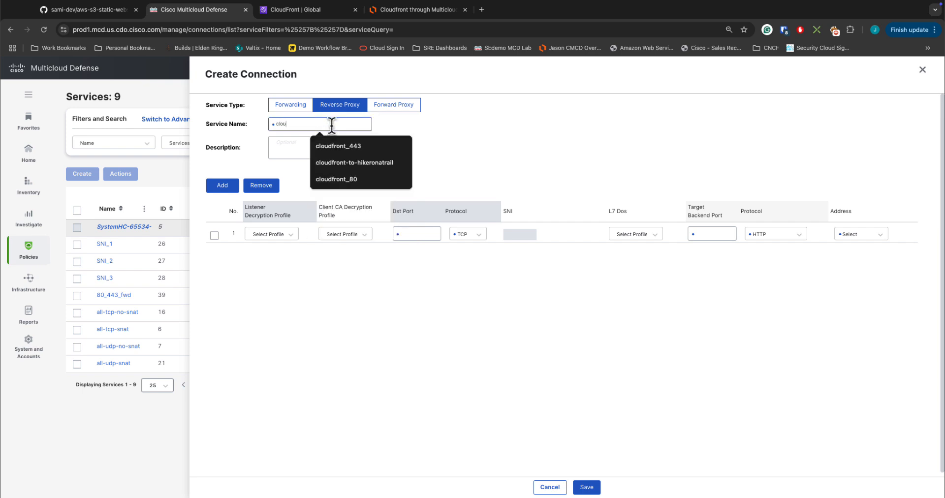
key("Down")
key("Down")
key("Return")
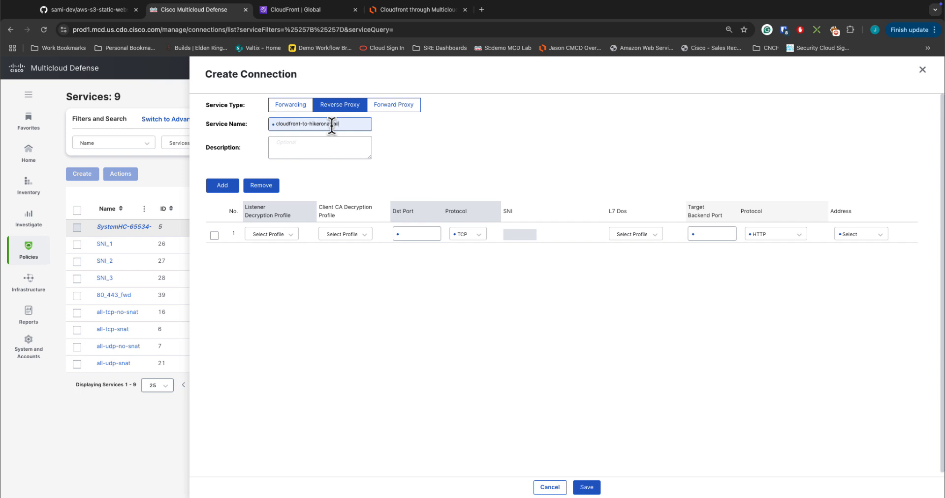
left_click(280, 234)
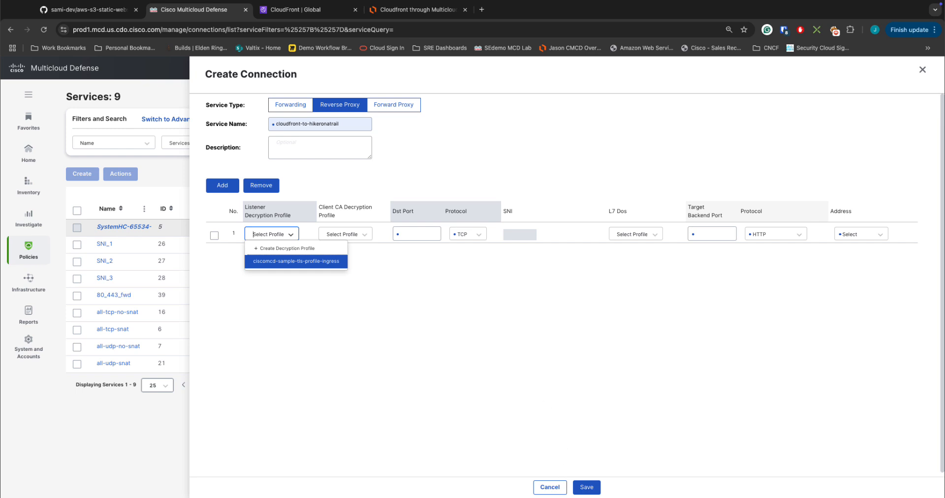
left_click(560, 490)
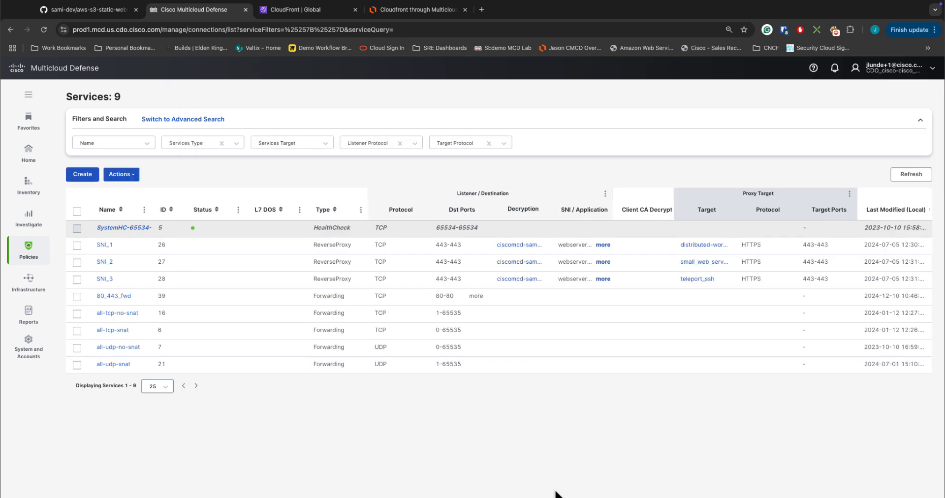
Step: Examine the hikeronatrail certificate's issuer information, subject alternative names, and certificate body and chain
left_click(36, 256)
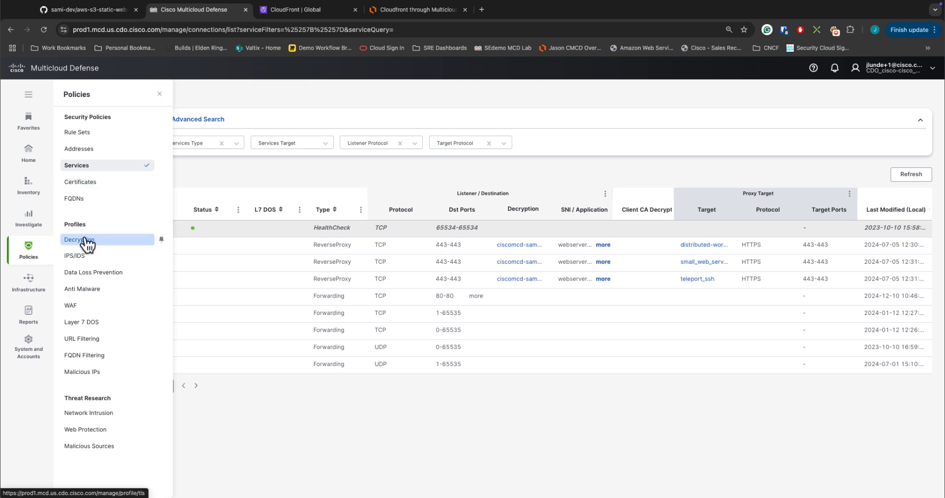
left_click(89, 182)
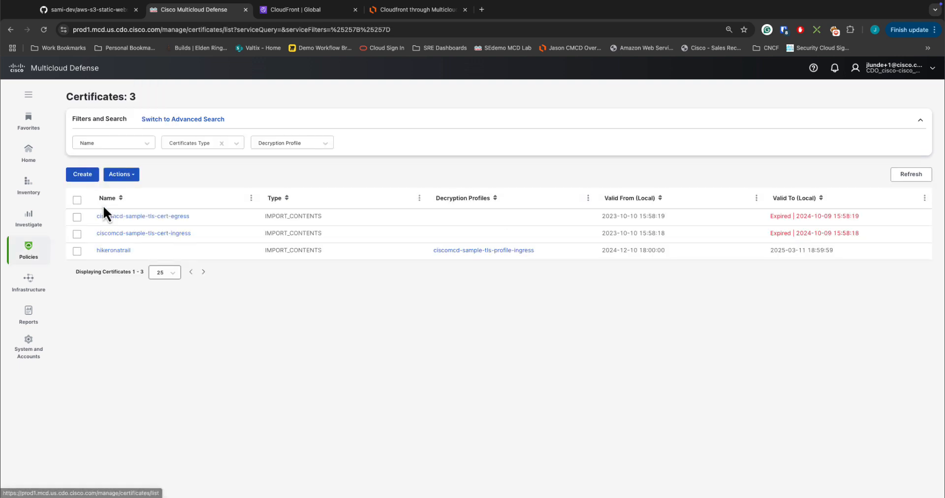
left_click(118, 251)
scroll(643, 309, "down", 1)
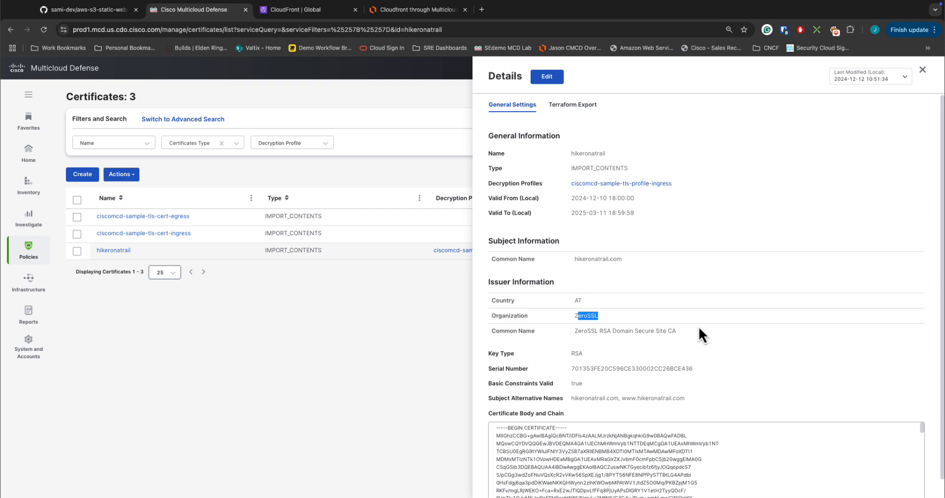
scroll(689, 308, "down", 1)
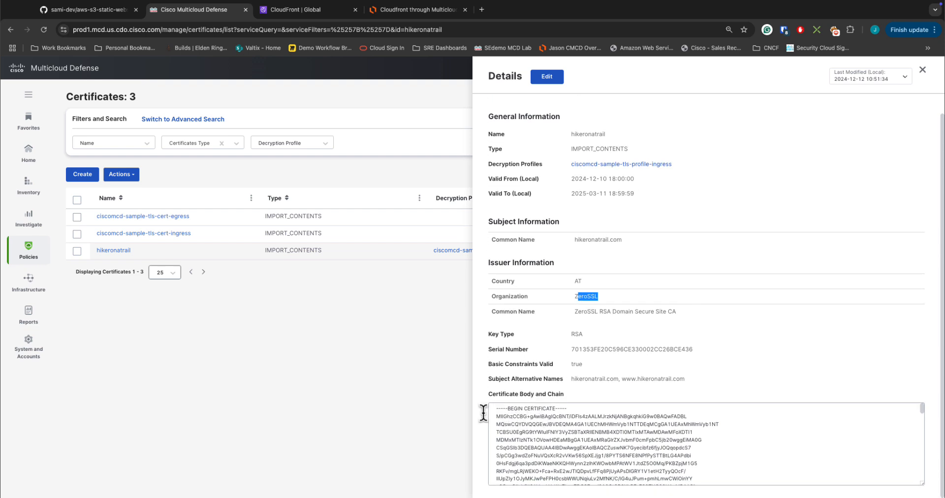
left_click_drag(497, 408, 554, 473)
scroll(607, 437, "up", 2)
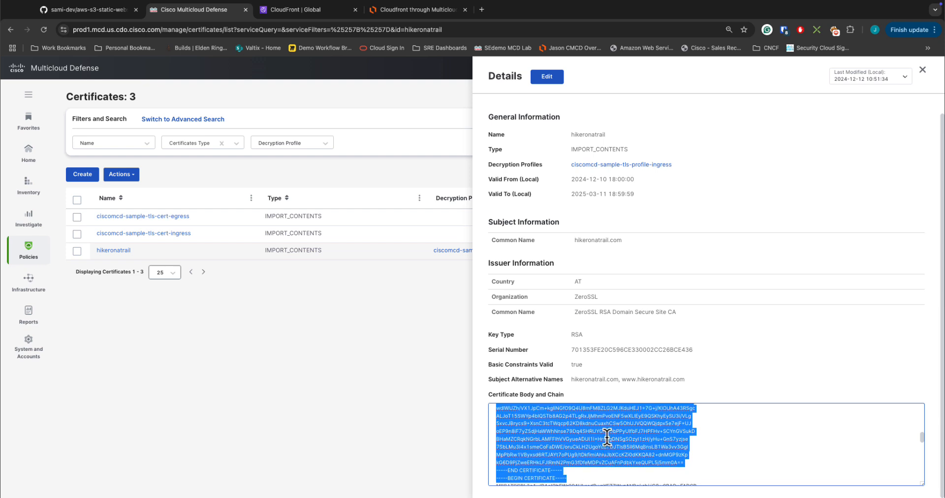
scroll(608, 437, "up", 3)
left_click(632, 429)
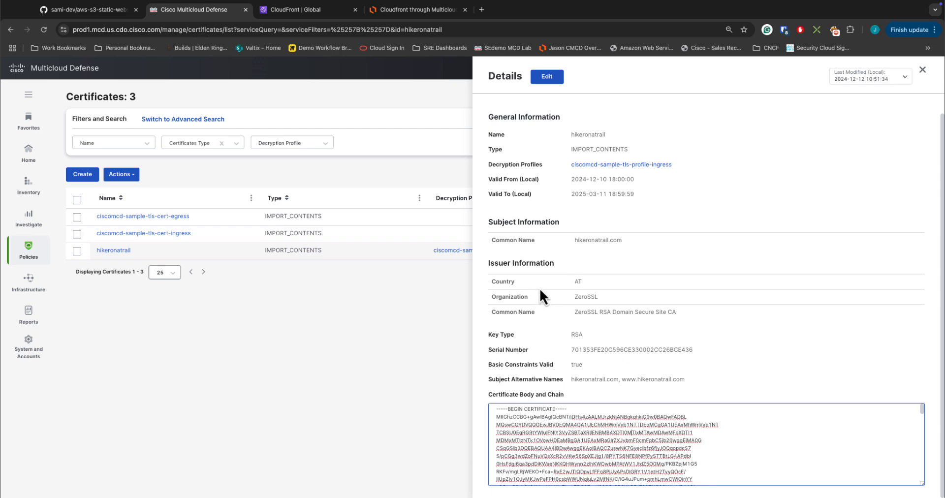
Step: Switch to Visual Studio Code and review certificate.crt, private.key and ca_bundle.crt, highlighting the first certificate block in the bundle
key("ctrl+Left")
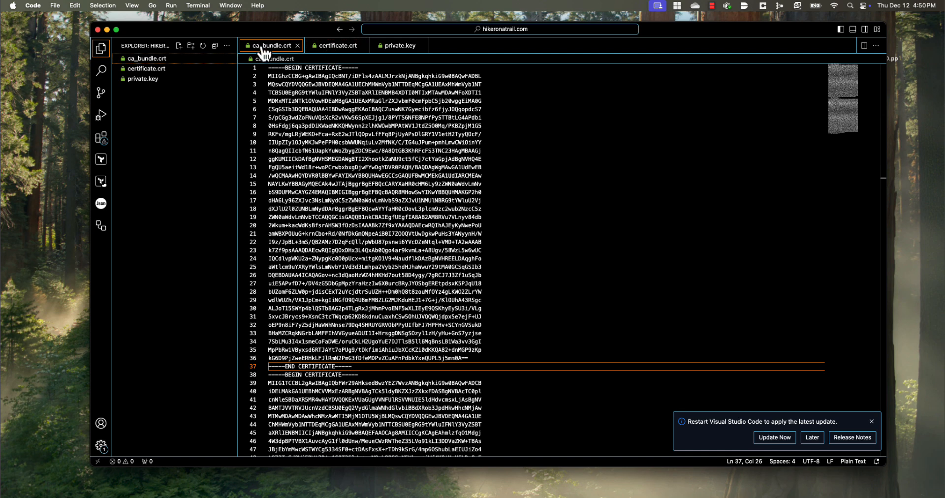
left_click(342, 46)
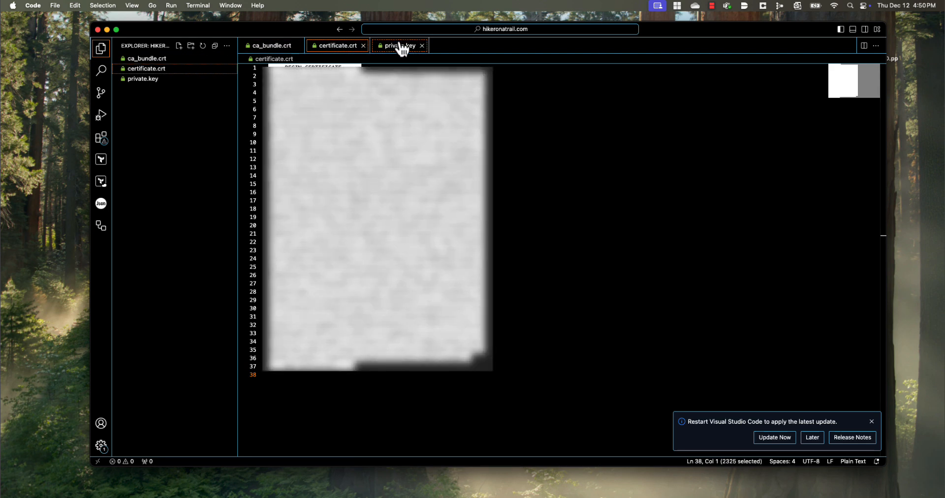
left_click(401, 47)
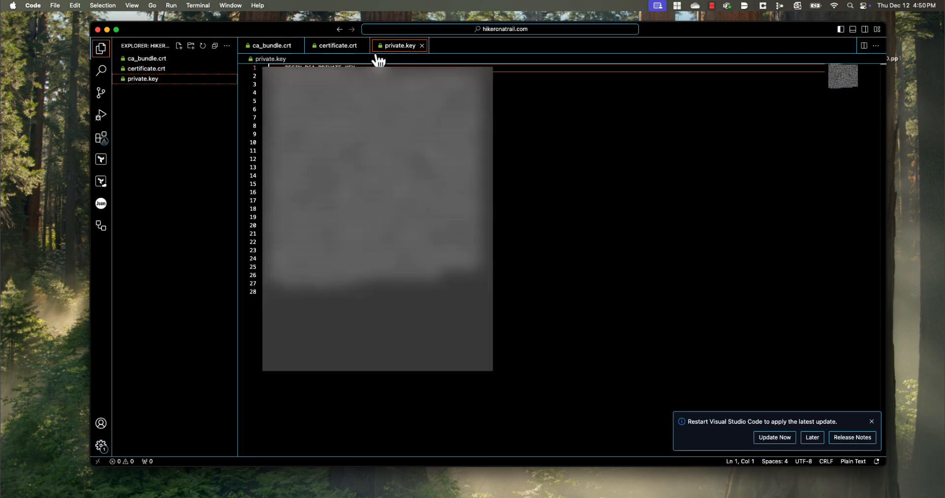
left_click(349, 49)
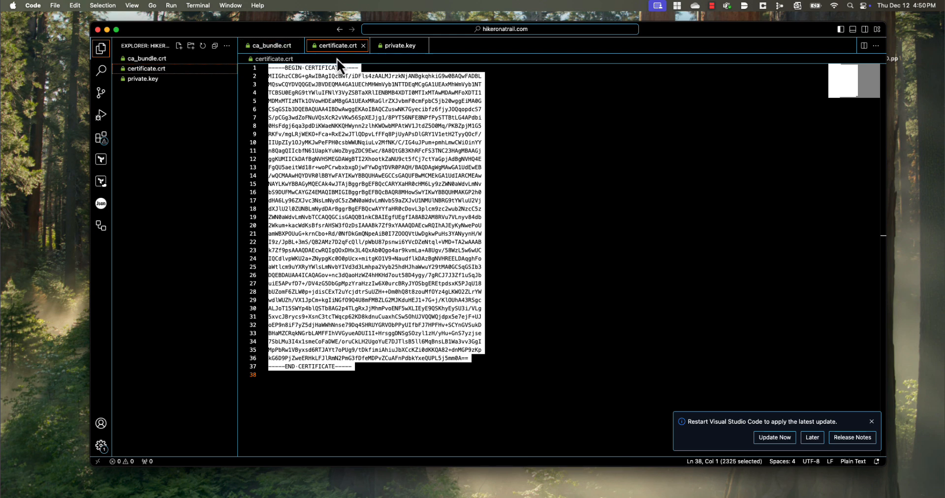
left_click(317, 101)
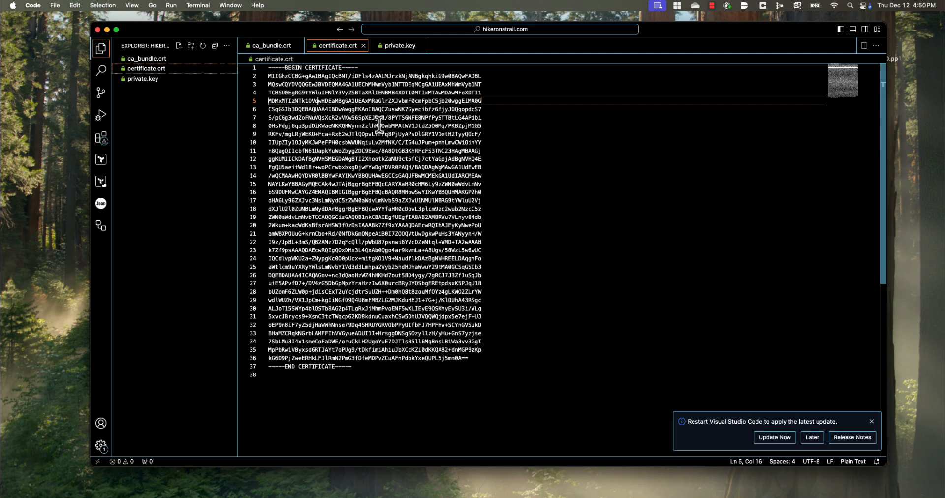
left_click(265, 46)
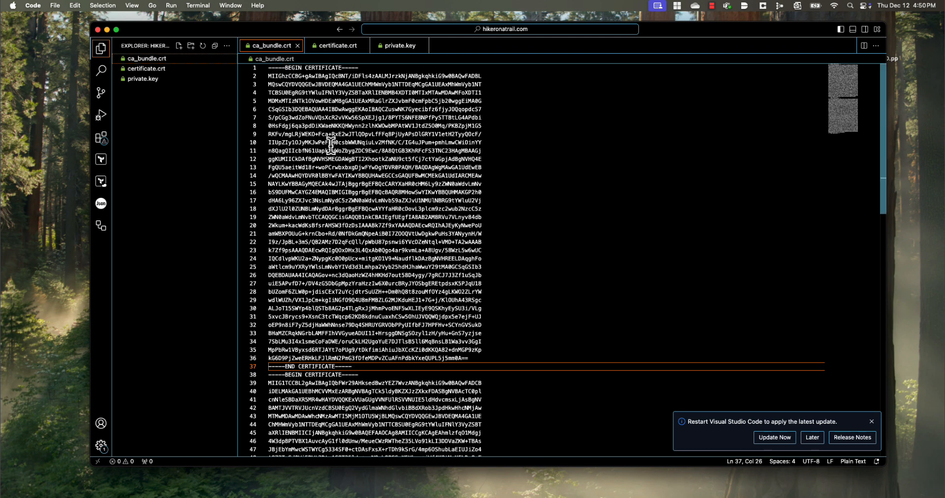
left_click_drag(369, 362, 236, 62)
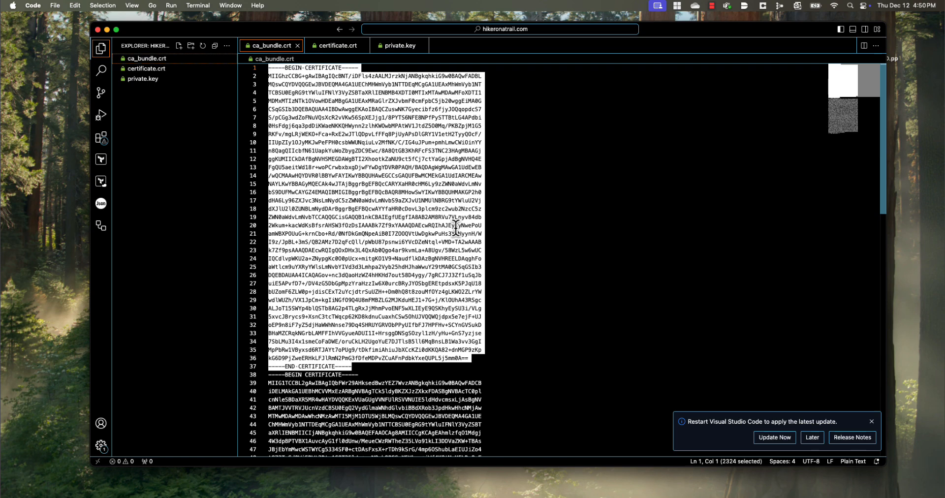
Step: Return to Multicloud Defense, close the certificate details, and open the details of the ciscomcd-sample-tls-profile-ingress decryption profile
key("ctrl+Right")
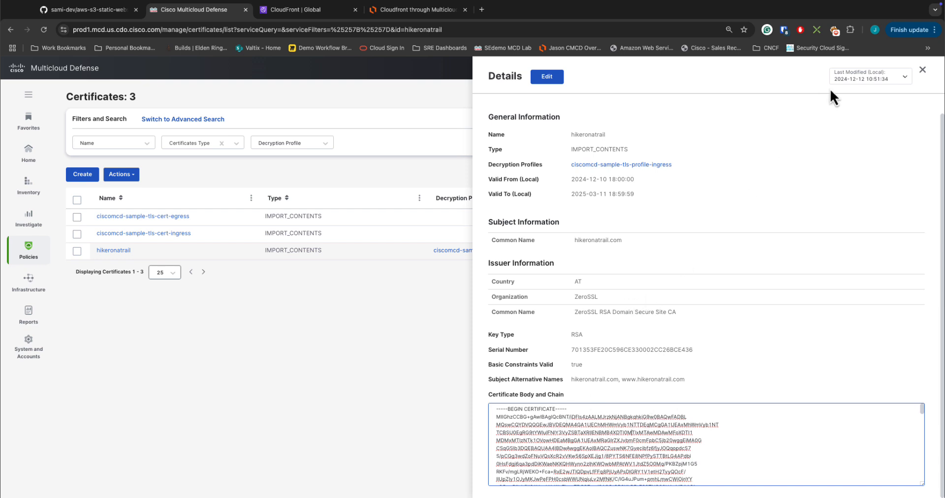
left_click(922, 71)
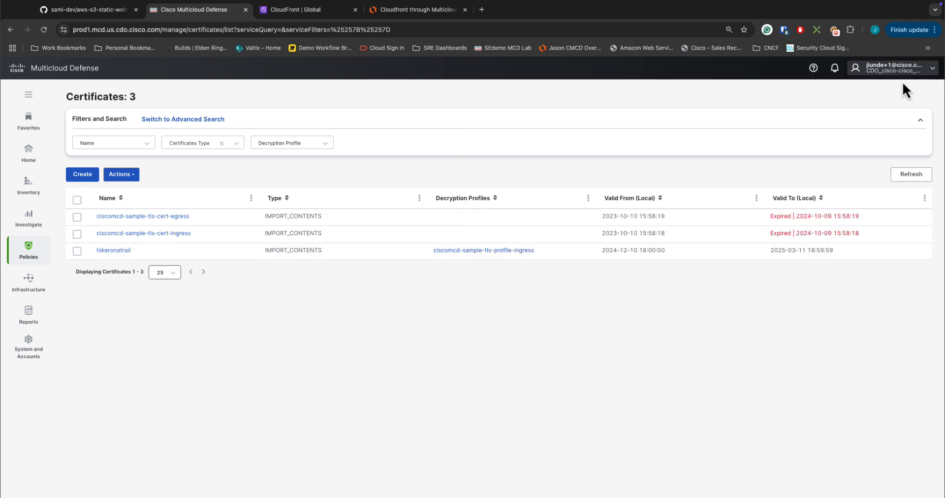
left_click(30, 252)
left_click(83, 239)
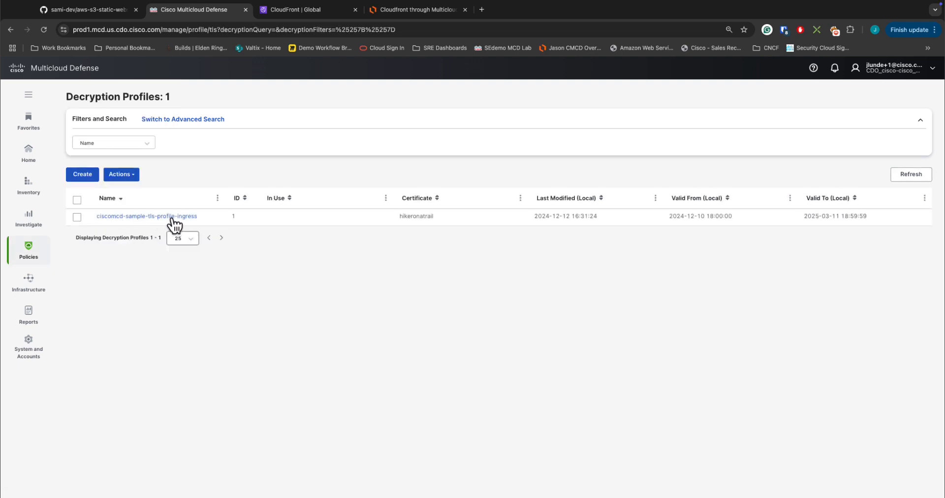
left_click(173, 219)
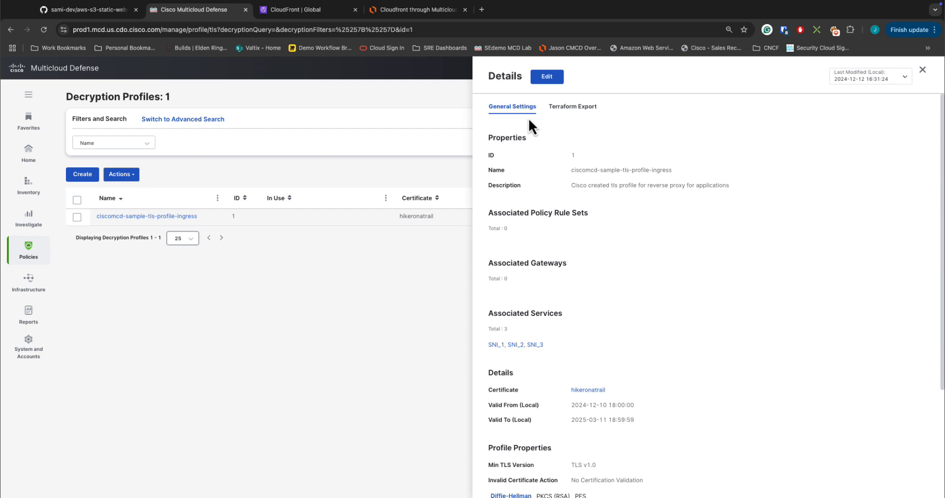
Step: Open the decryption profile for editing, keep hikeronatrail as its certificate, and review the PKCS (RSA) and PFS cipher suites
left_click(547, 77)
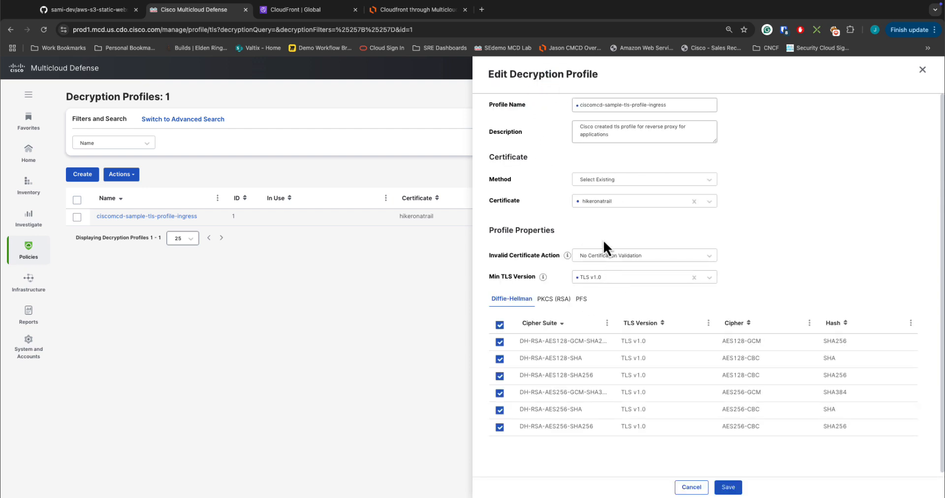
left_click(604, 202)
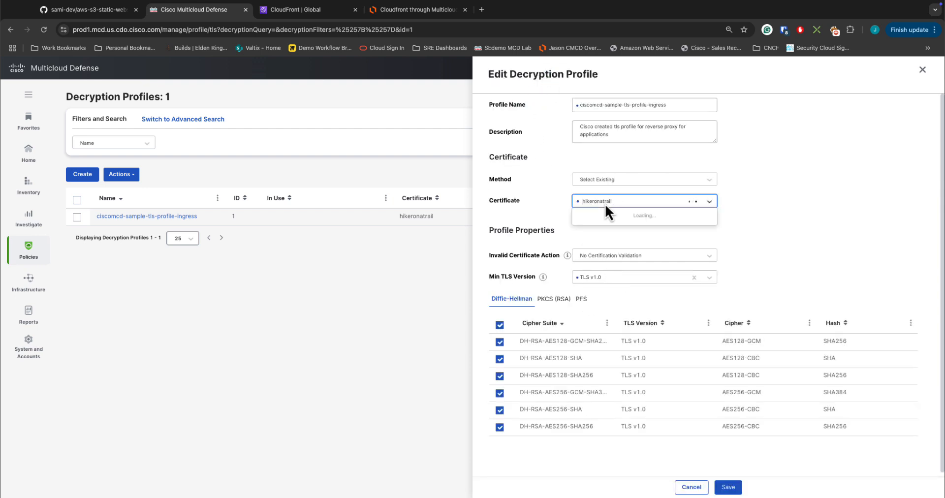
left_click(661, 243)
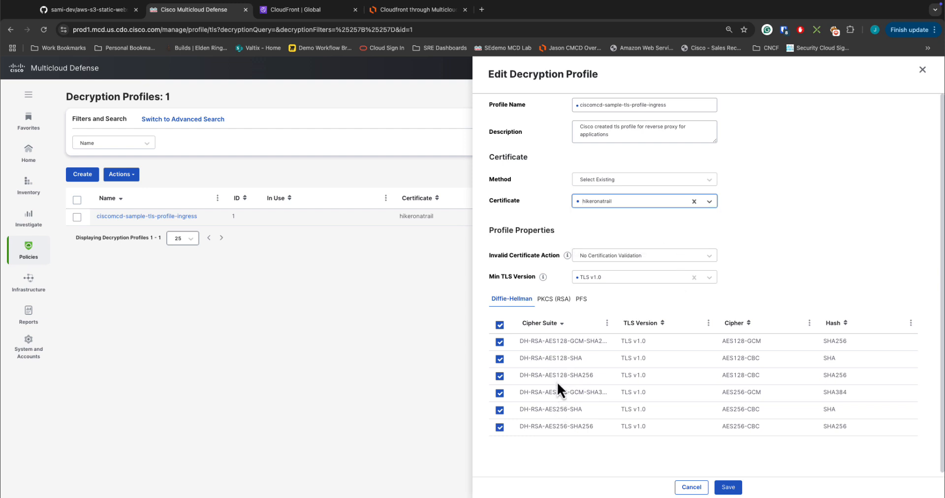
left_click(554, 298)
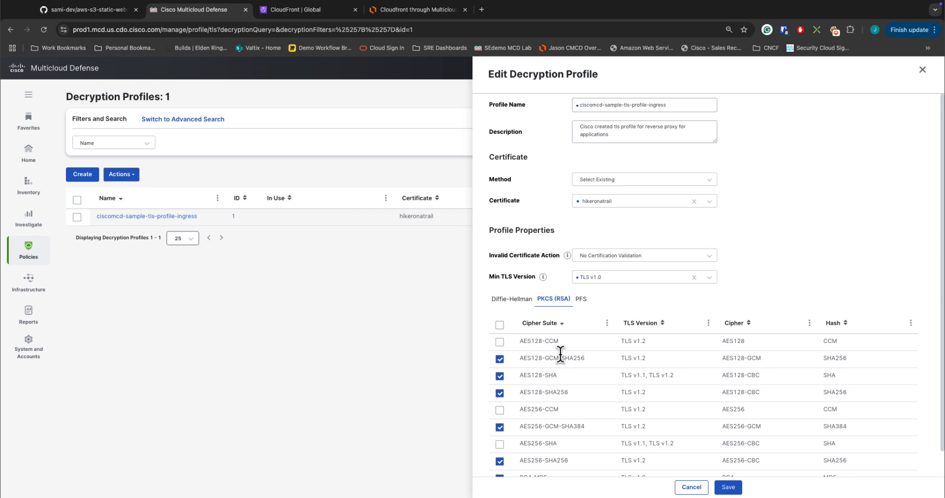
left_click(581, 299)
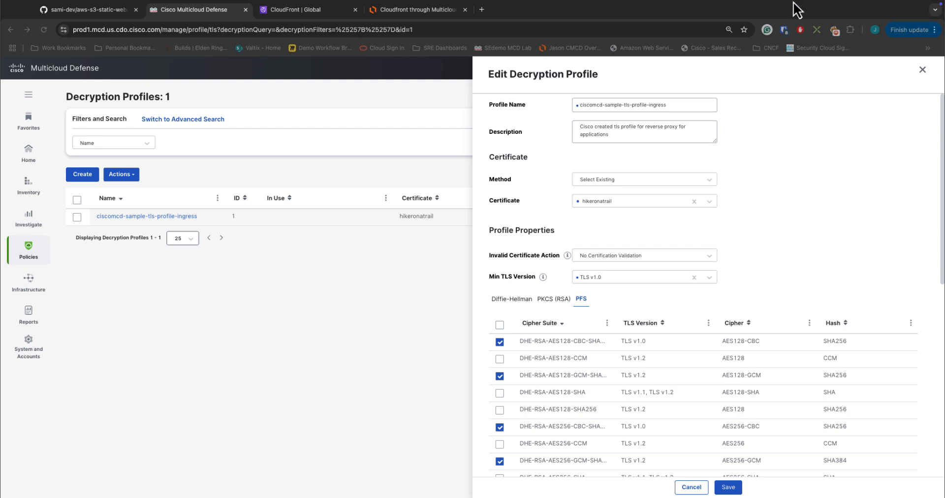
Step: Open the AWS CloudFront guide page secure-connections-supported-viewer-protocols-ciphers.html in a new tab and review the supported protocols and ciphers table
mouse_move(559, 2)
left_click(480, 24)
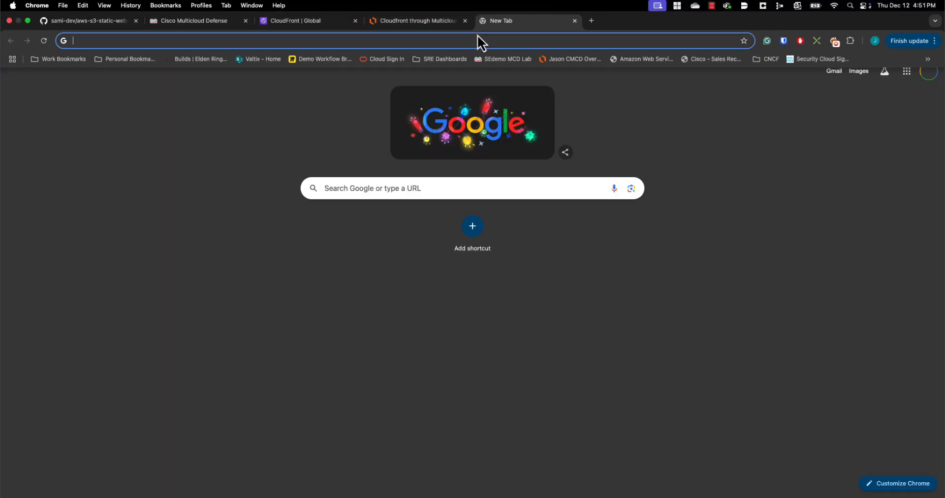
left_click(475, 41)
type("https://docs.aws.amazon.com/AmazonCloudFront/latest/DeveloperGuide/secure-connections-supported-viewer-protocols-ciphers.html")
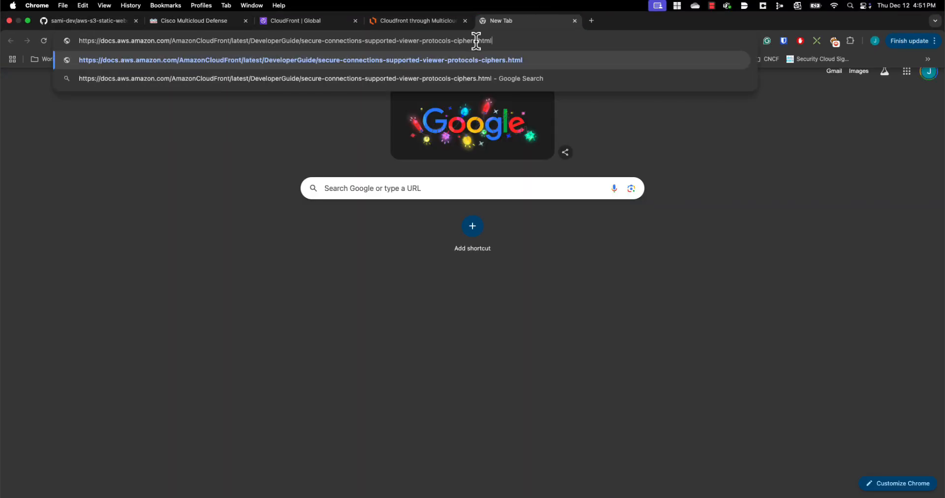
key("Return")
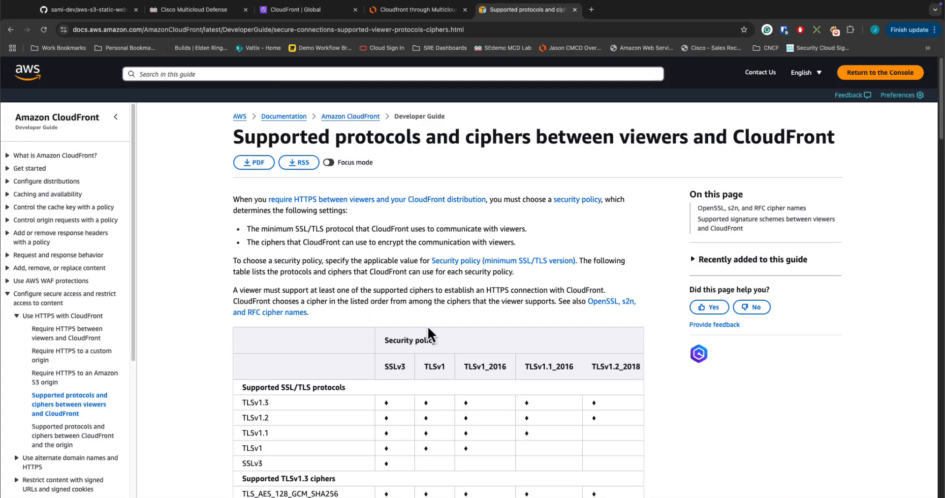
scroll(427, 320, "down", 3)
scroll(372, 333, "down", 3)
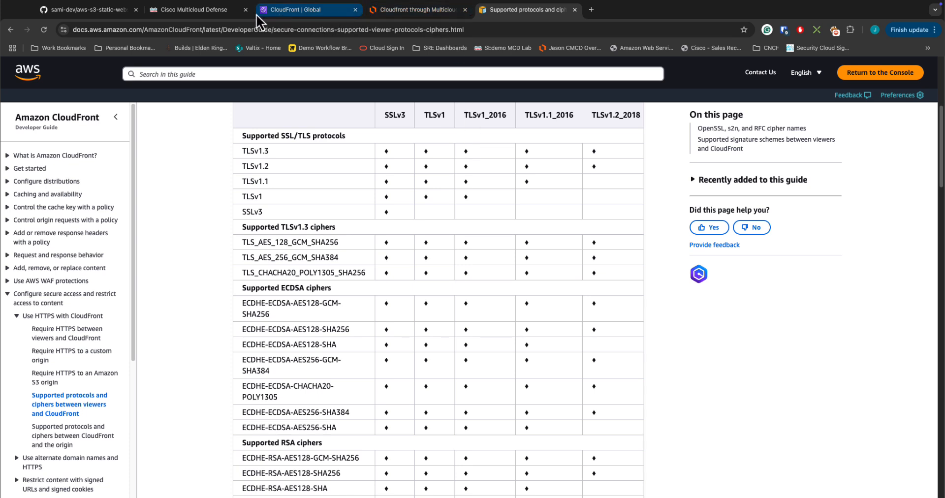
Step: Return to Multicloud Defense, leave the decryption profile edit without saving, and open the list of policy services
left_click(204, 10)
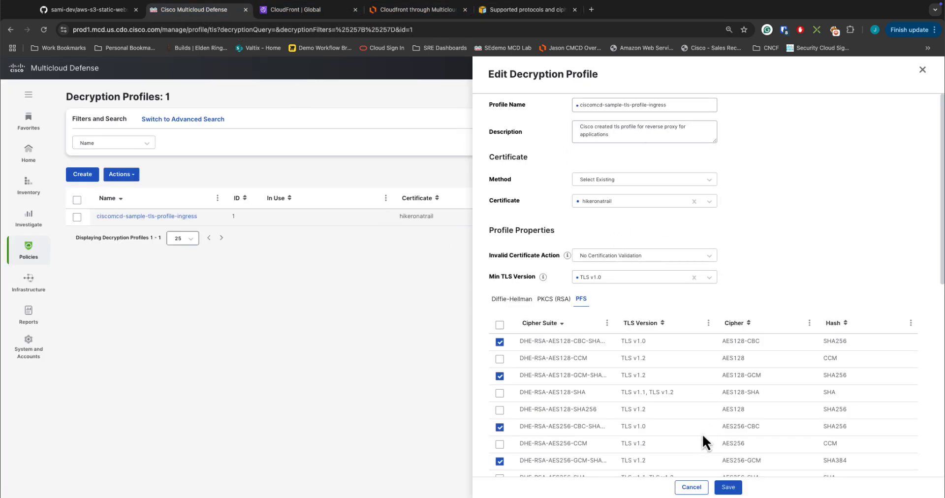
left_click(691, 487)
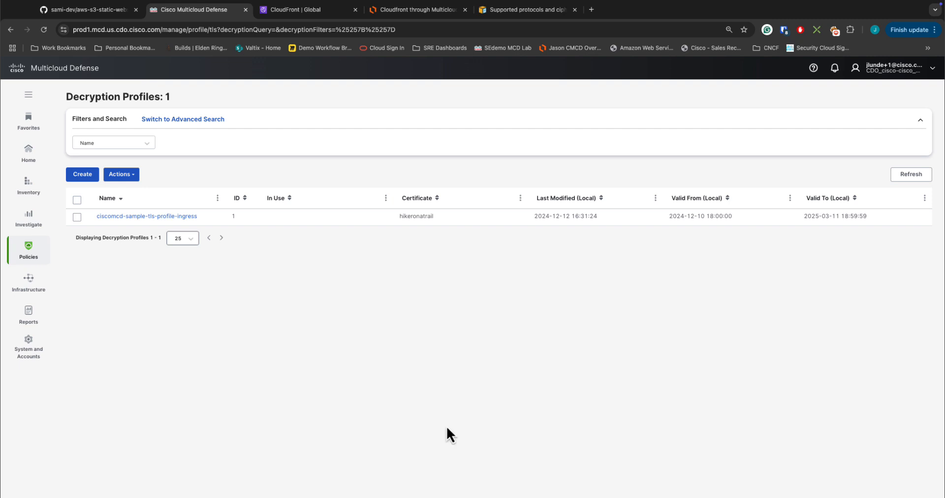
left_click(45, 260)
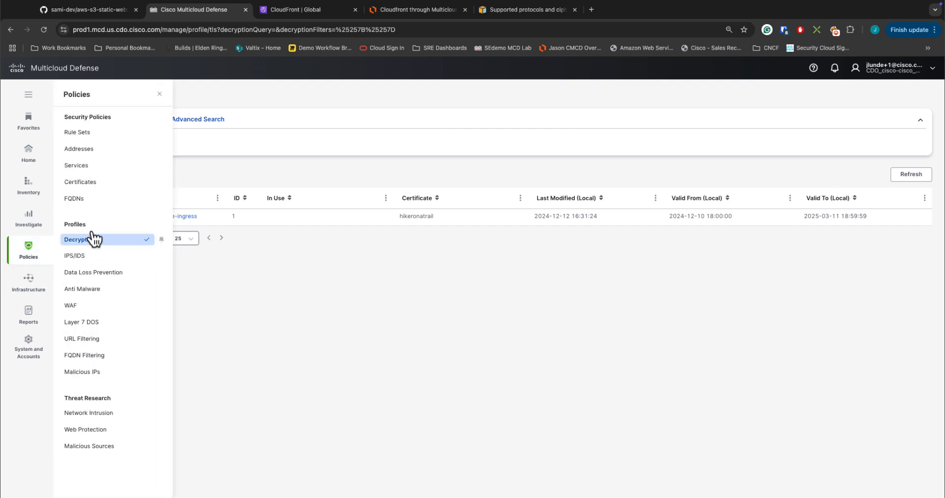
left_click(89, 167)
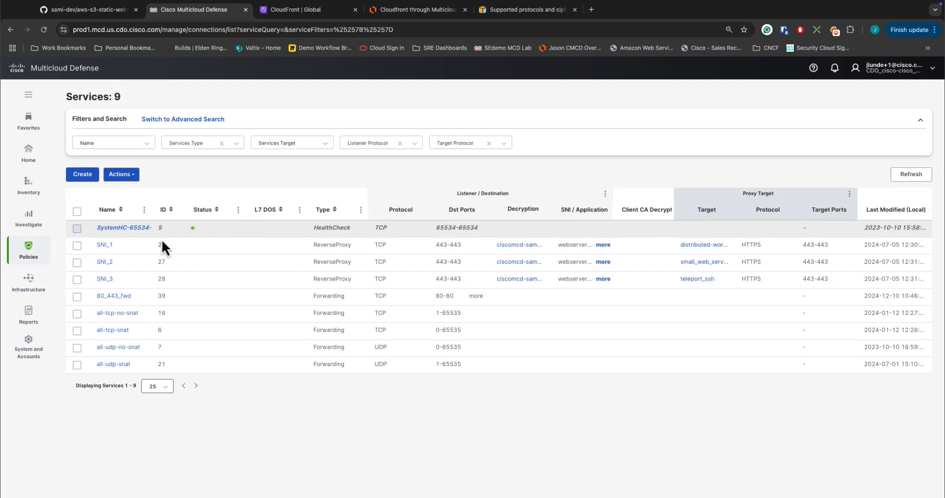
Step: Start a new Reverse Proxy service and name it cloudfront-to-hikeronatrail
left_click(88, 178)
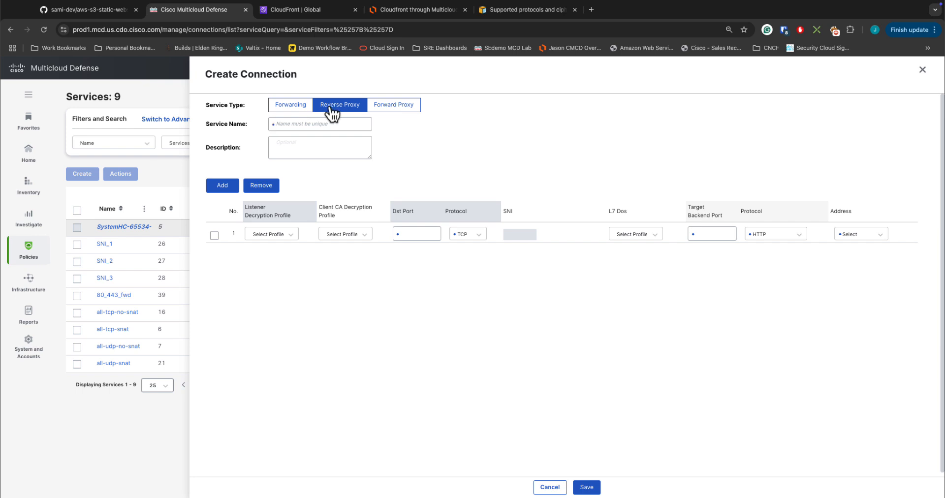
left_click(337, 123)
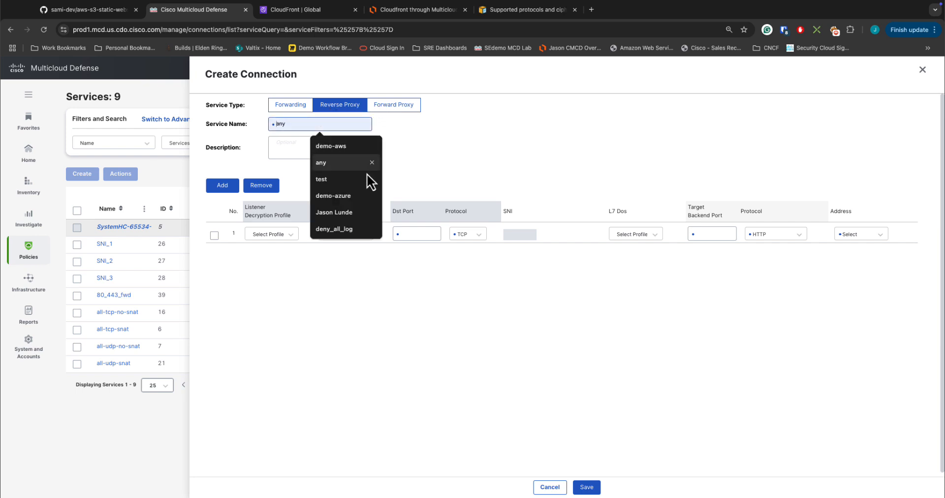
type("cloud")
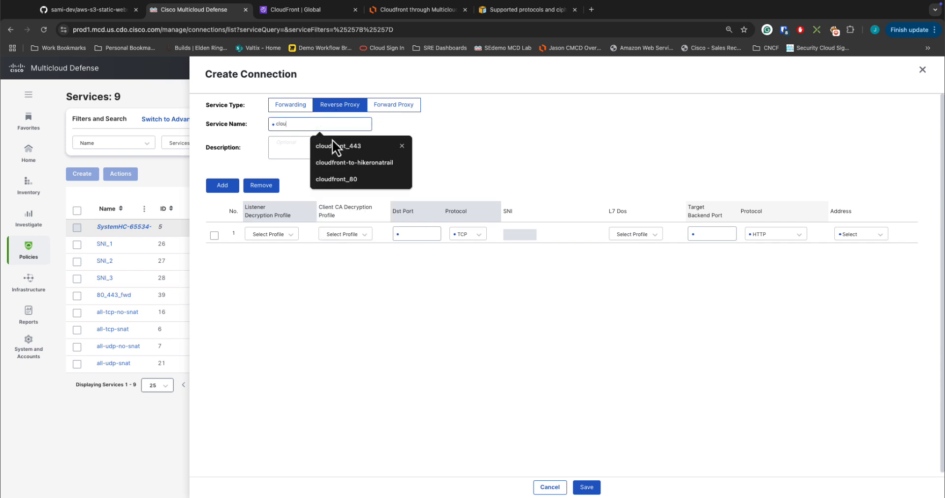
key("Down")
key("Down")
key("Return")
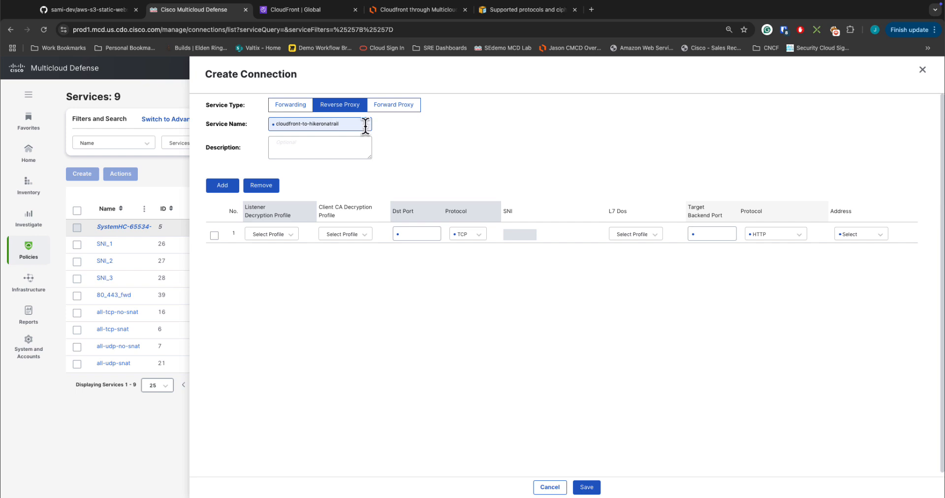
Step: Assign ciscomcd-sample-tls-profile-ingress as the service's listener decryption profile and set the destination port to 443
left_click(269, 233)
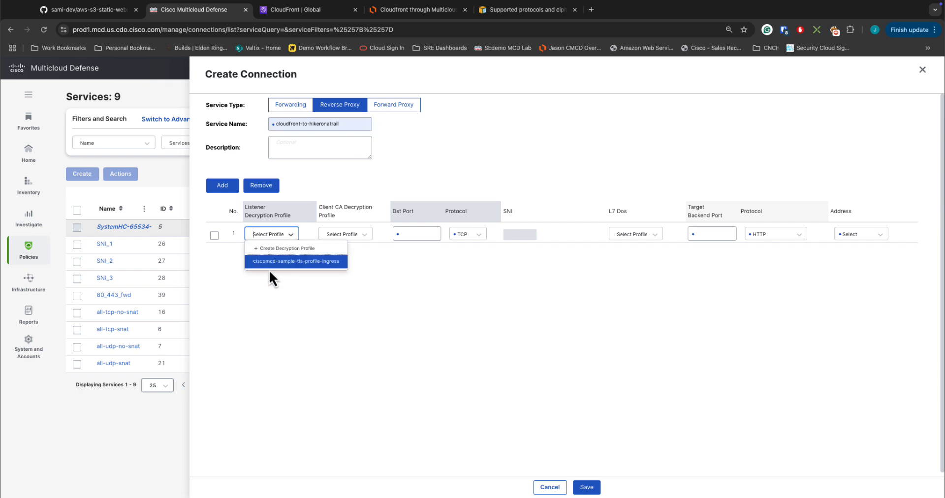
left_click(292, 265)
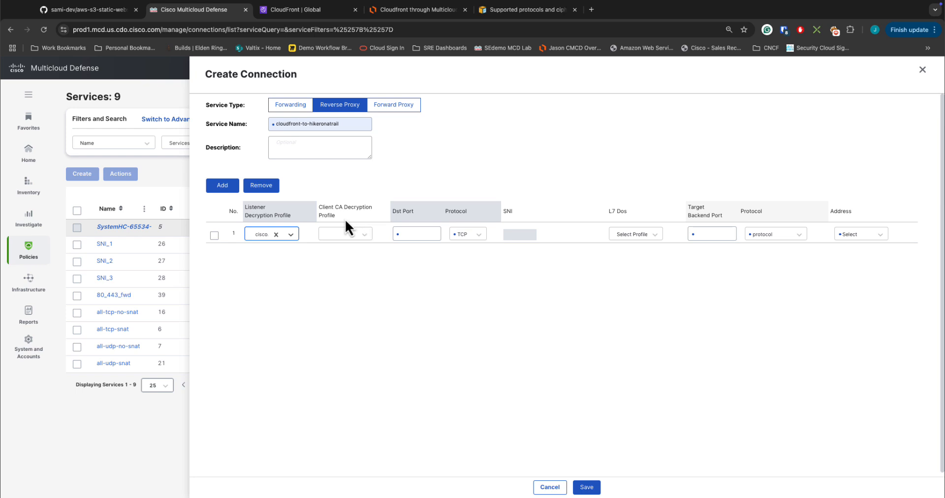
left_click(409, 234)
left_click(426, 252)
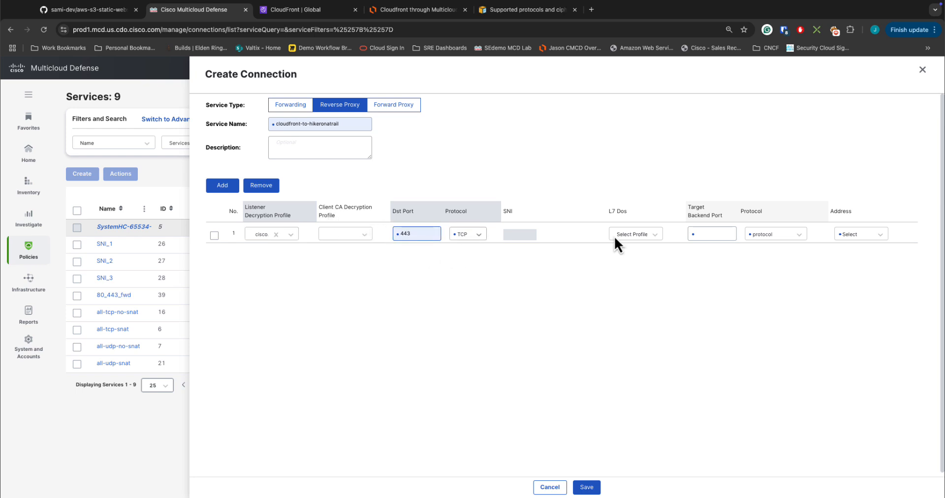
Step: Set the proxy target to backend port 443 with the HTTPS protocol and the hikeronatrail_s3 address
left_click(712, 234)
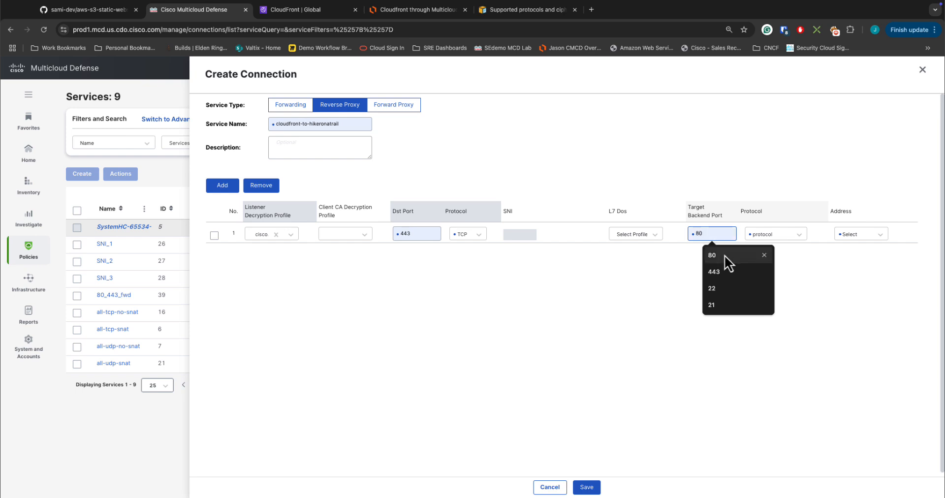
left_click(724, 270)
left_click(772, 237)
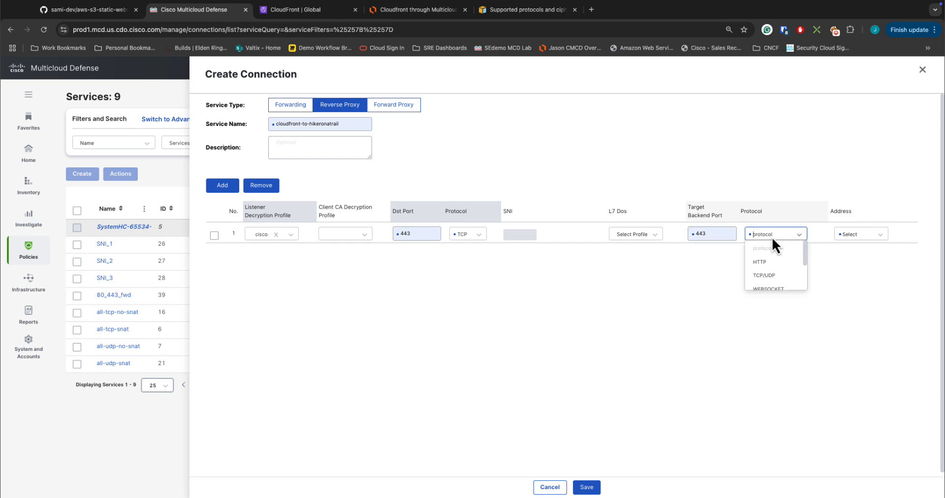
scroll(777, 261, "down", 2)
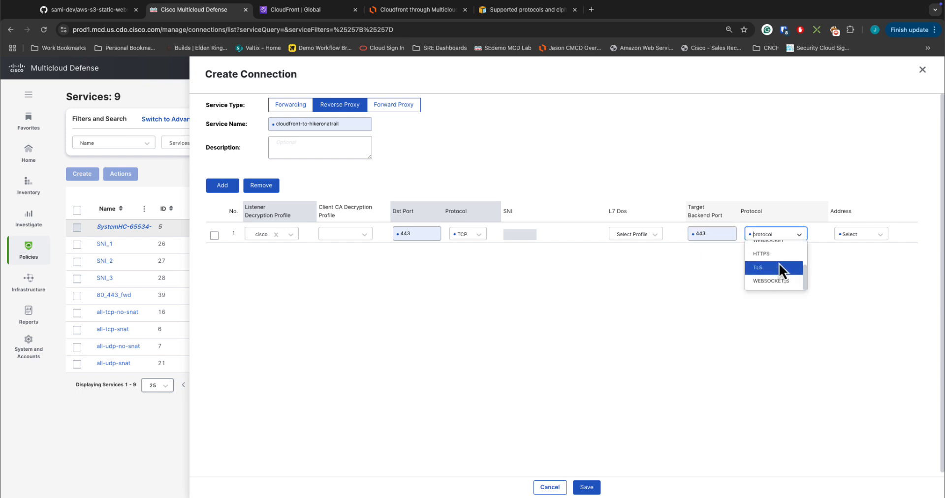
left_click(777, 255)
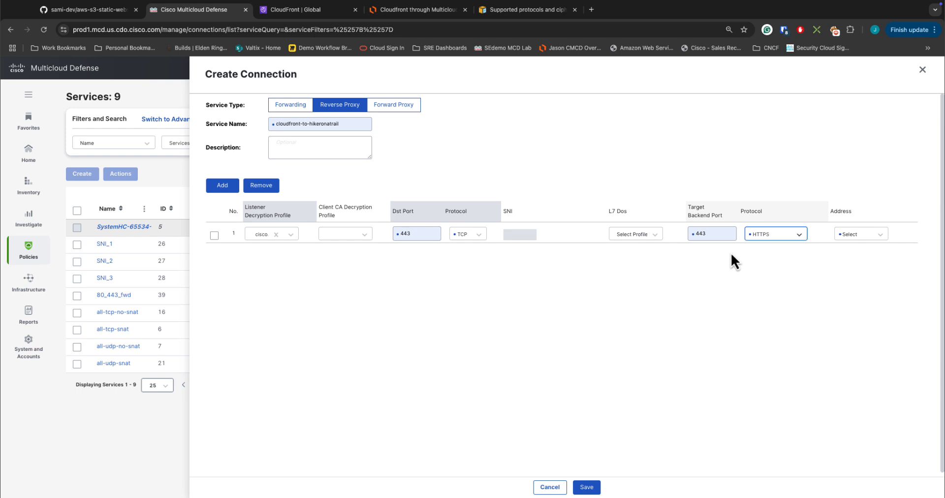
left_click(864, 235)
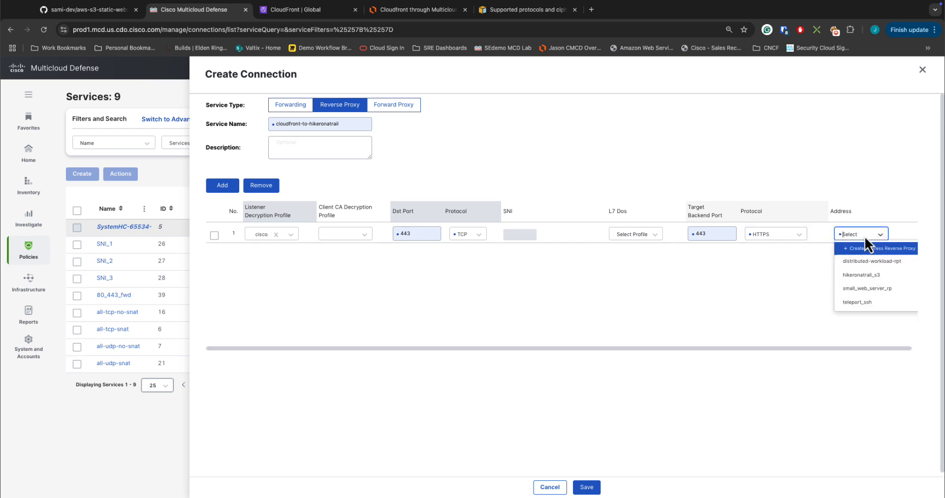
left_click(866, 278)
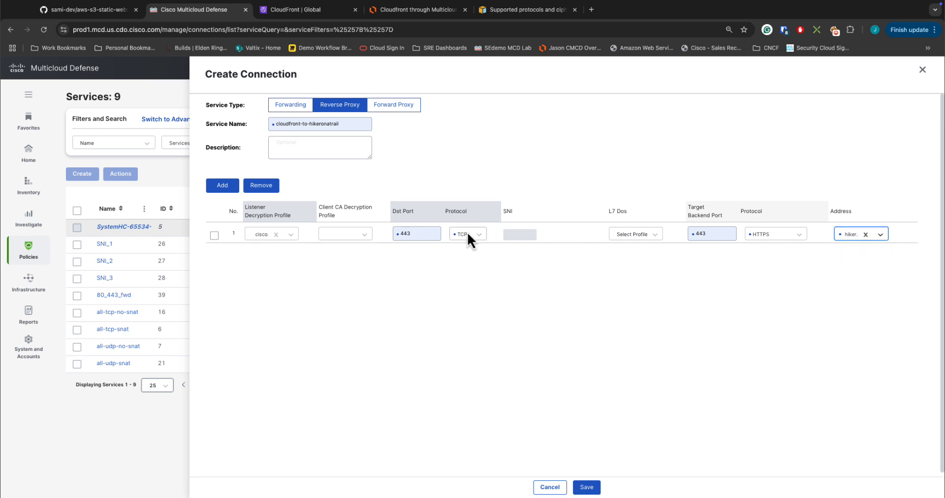
left_click(522, 231)
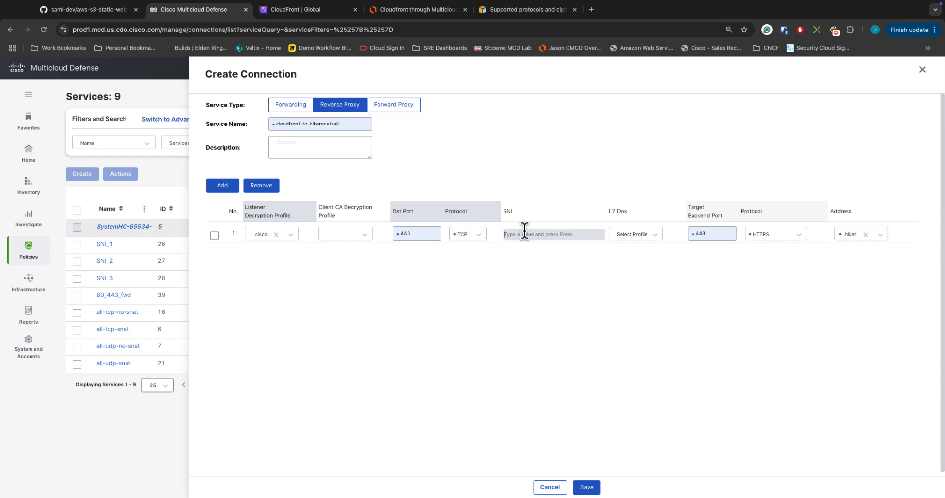
type("hikeronatrail.com")
key("Return")
type("www.hikeronatrail.com")
key("Return")
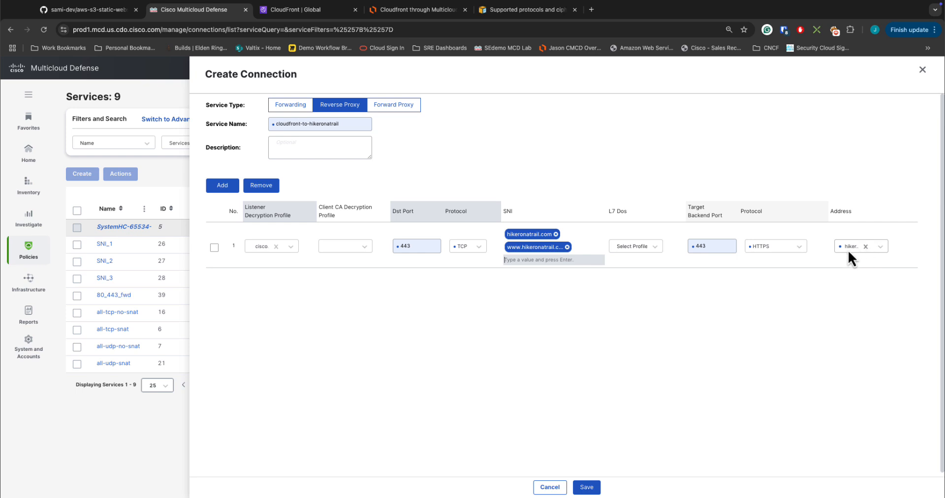
left_click(593, 488)
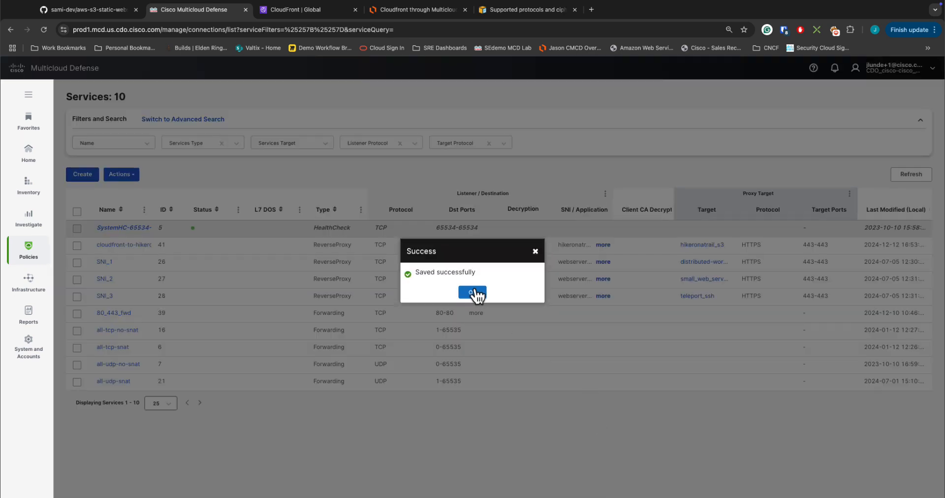
left_click(474, 291)
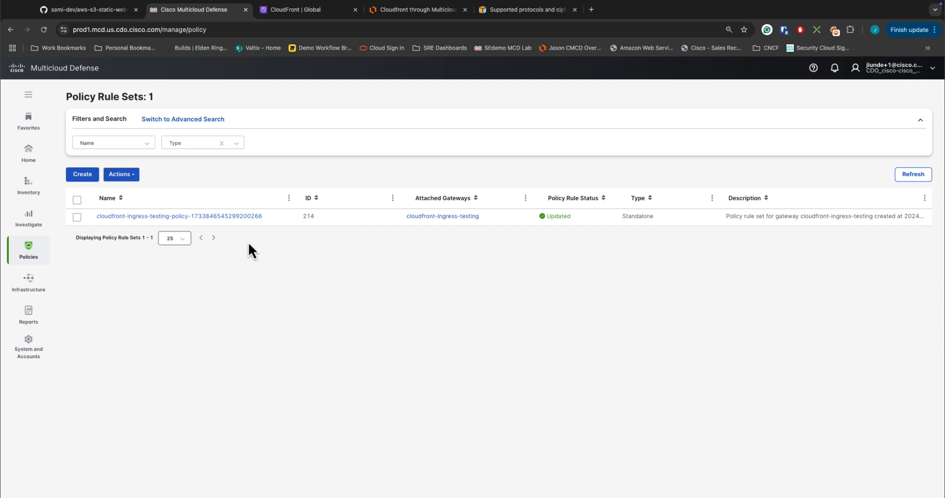
Step: Review the cloudfront-to-hikeronatrail rule's edit settings in the cloudfront-ingress-testing policy rule set, then return to the rule set list without saving
left_click(148, 217)
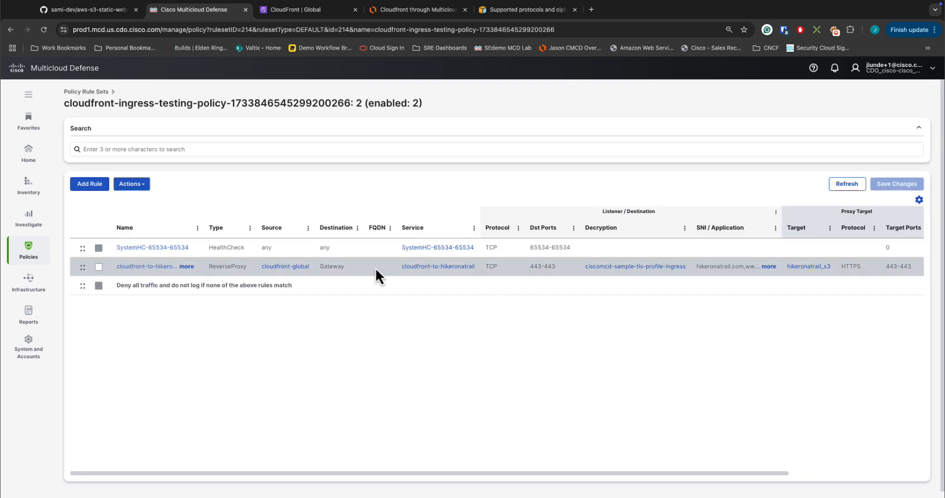
left_click(171, 266)
left_click(542, 76)
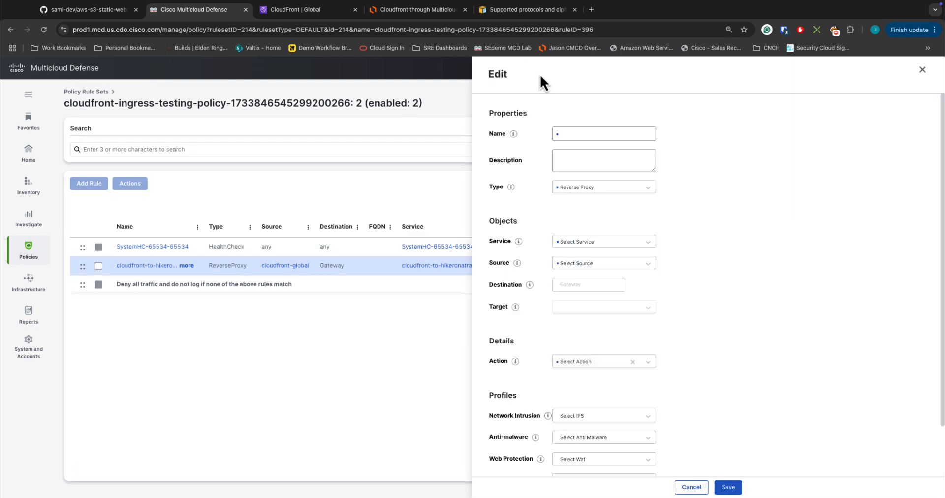
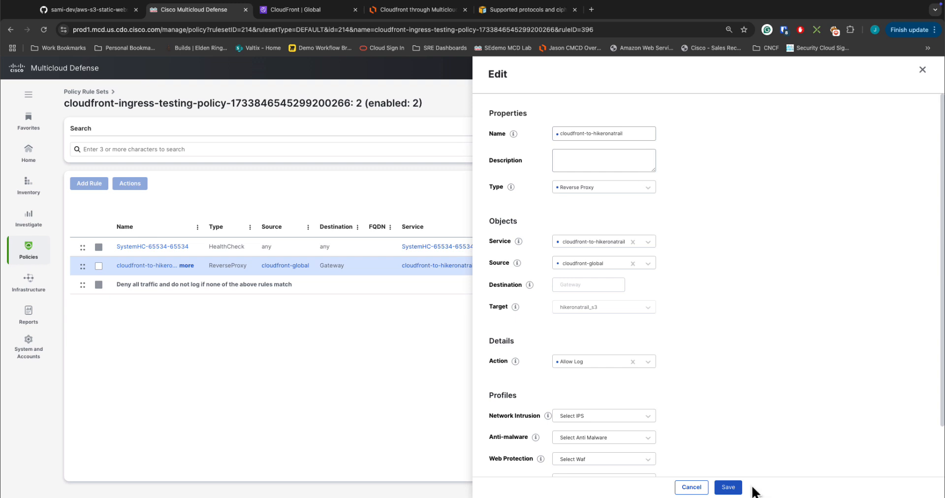
left_click(707, 489)
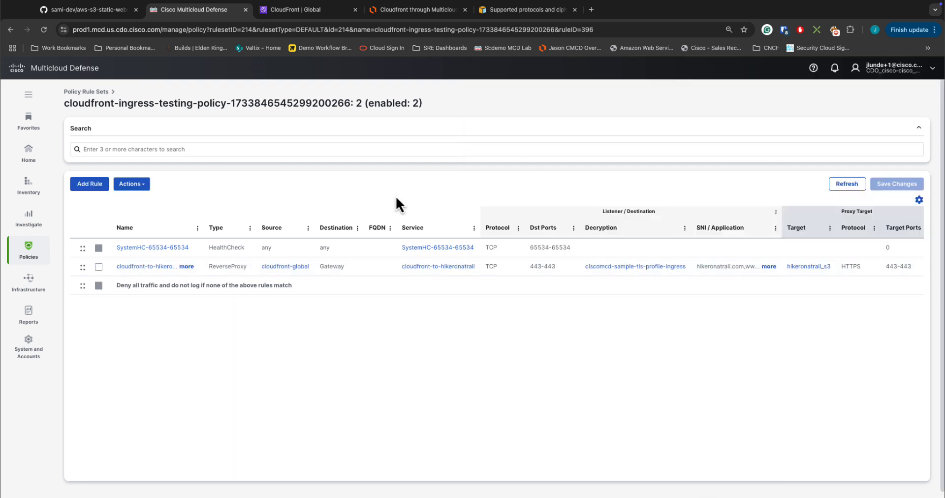
left_click(101, 93)
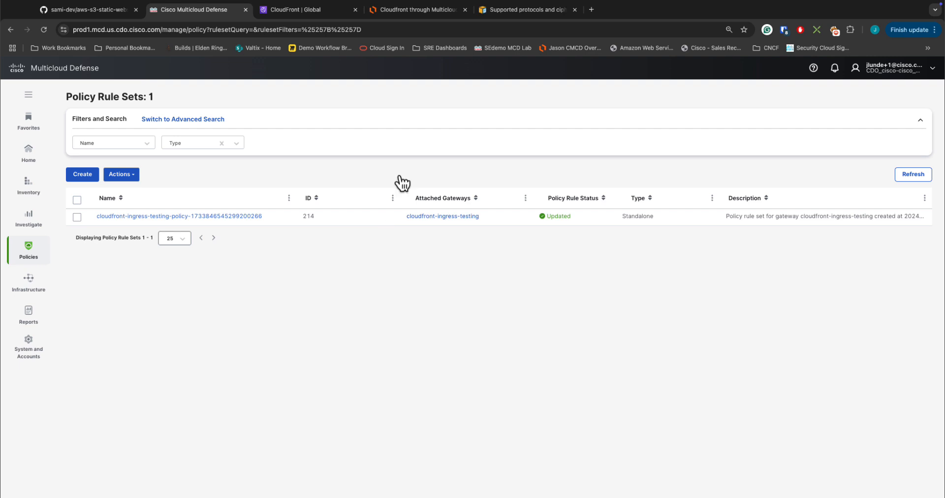
Step: Switch to the AWS console and examine the resource map of the EC2 load balancer ciscomcd-l-clouudnvuajt
left_click(311, 21)
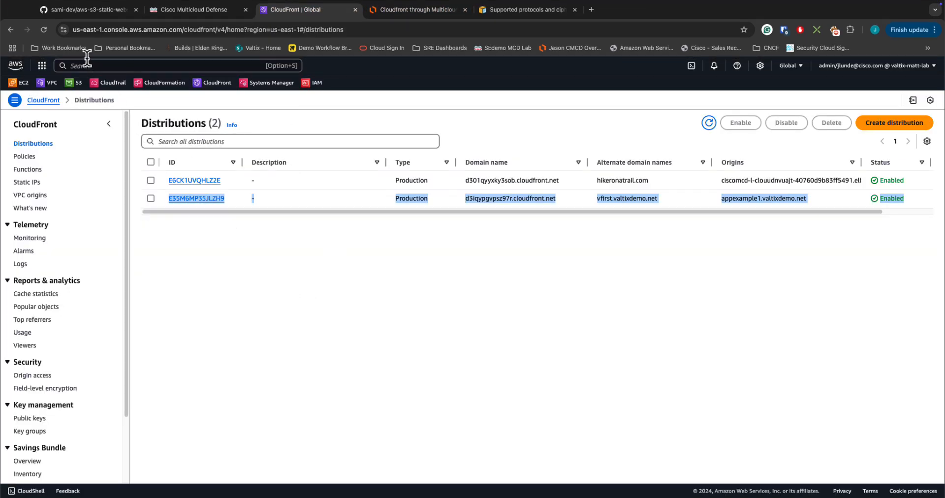
left_click(27, 84)
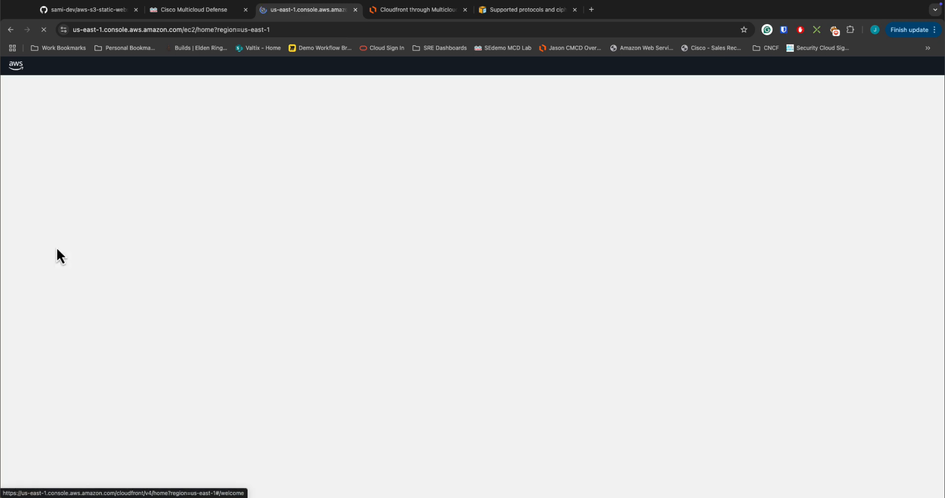
scroll(52, 401, "down", 3)
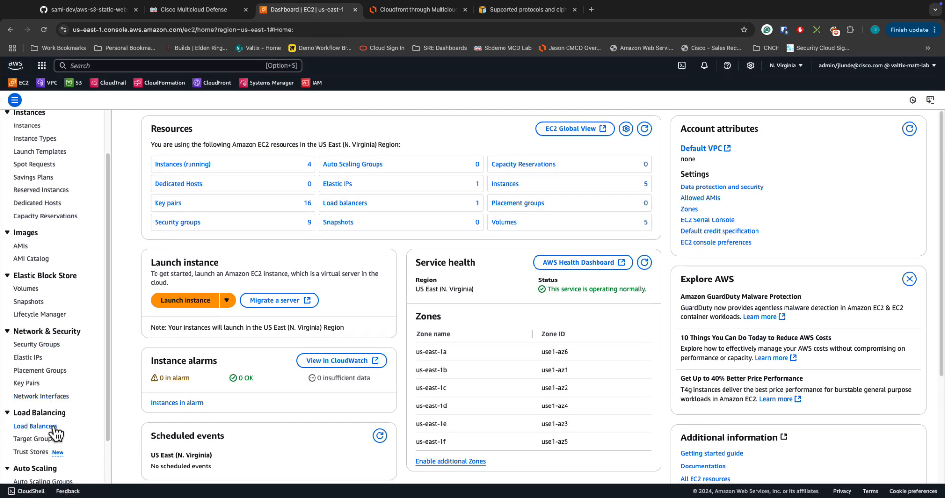
left_click(51, 426)
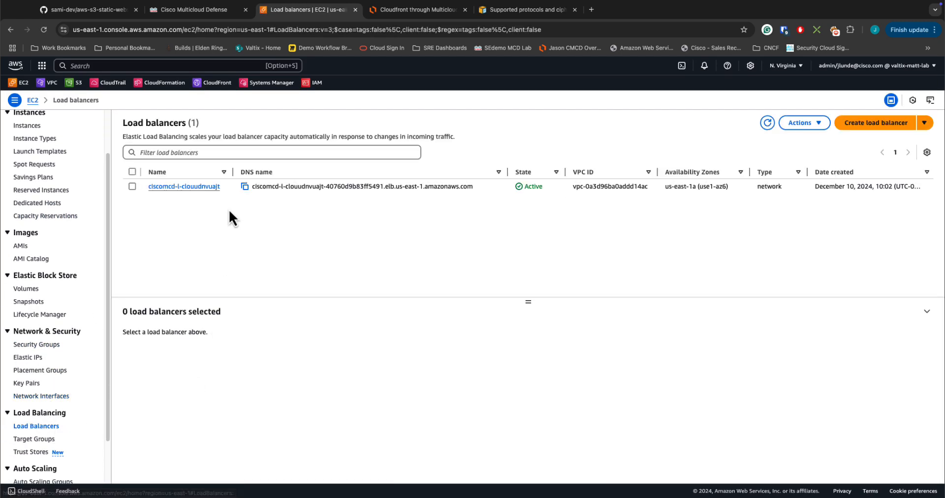
left_click(209, 186)
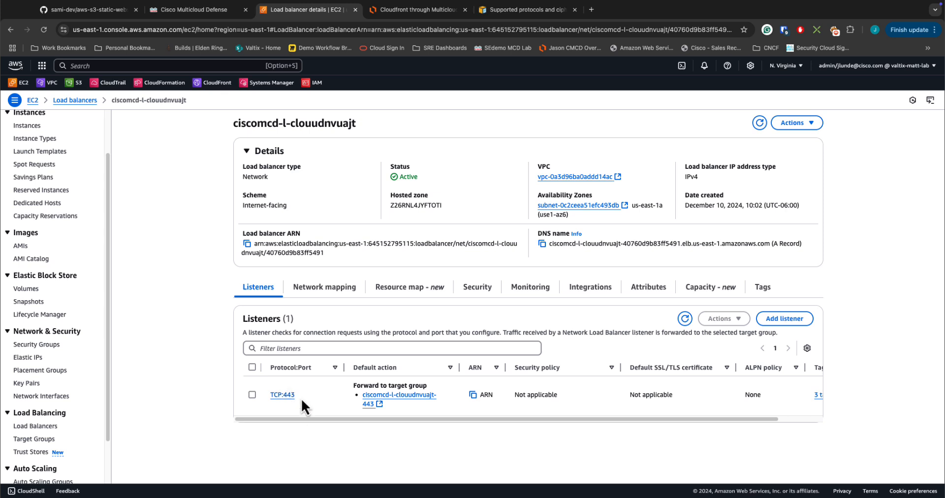
left_click(395, 296)
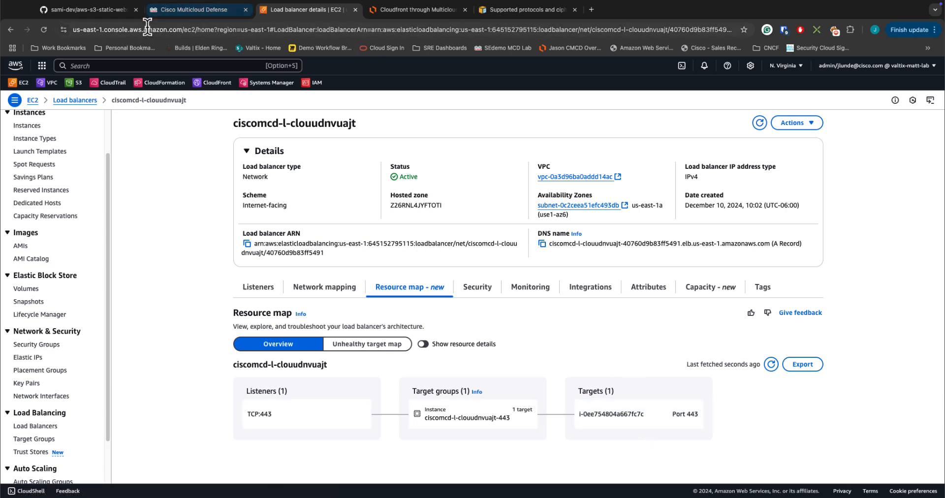
Step: Review the hikeronatrail.com distribution's origin in CloudFront, then check the policy rule set status in Cisco Multicloud Defense
left_click(200, 83)
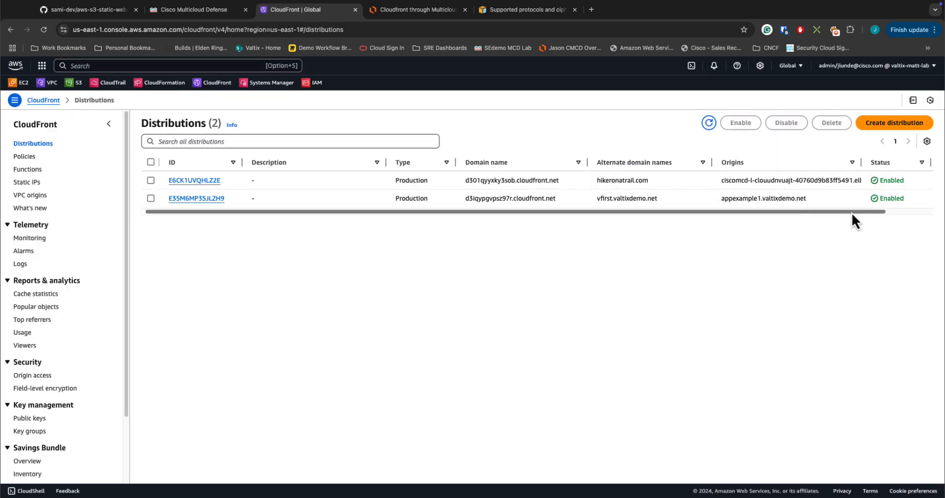
scroll(851, 216, "right", 3)
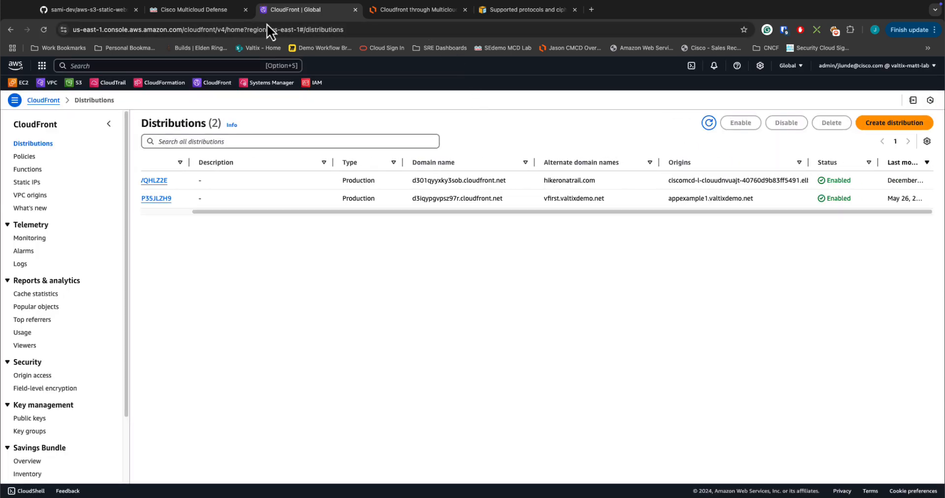
left_click(223, 17)
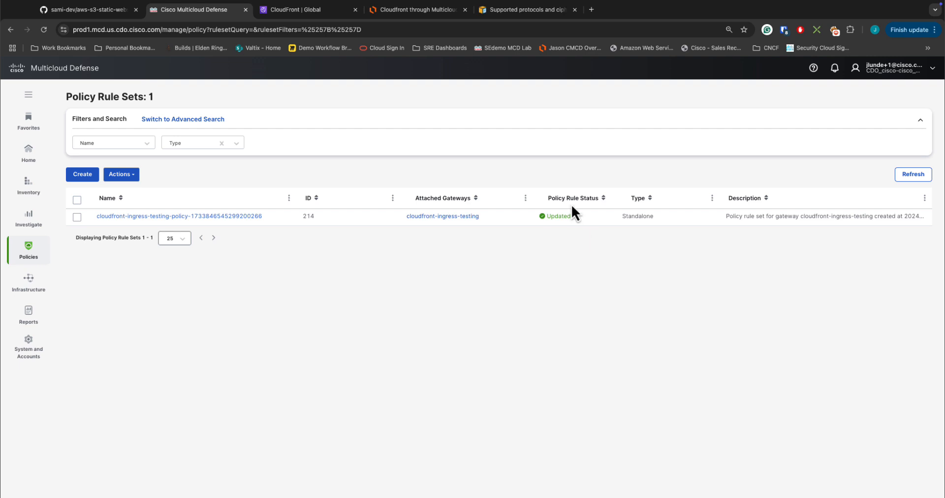
left_click(533, 12)
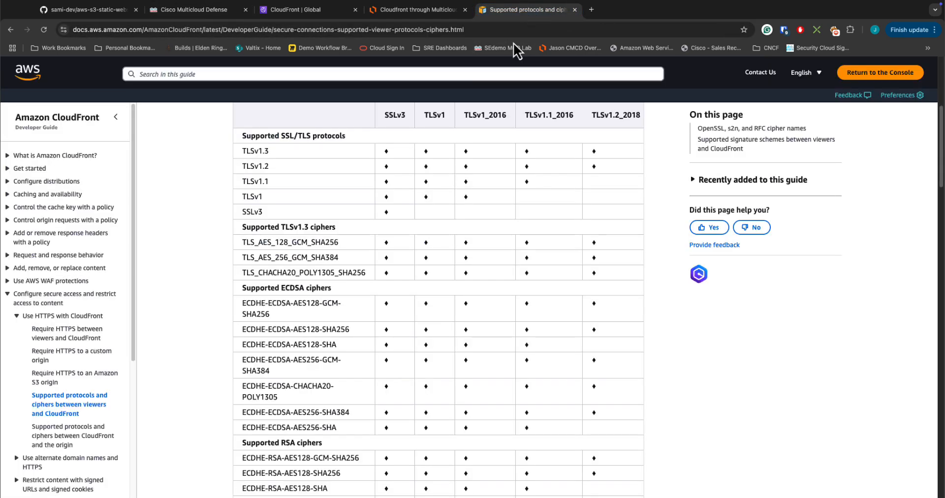
left_click(515, 27)
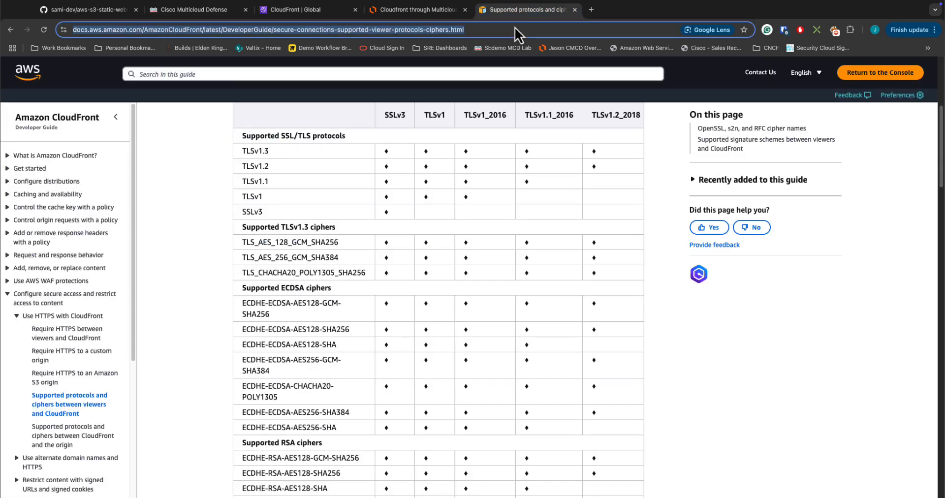
type("hikeronatrail.com/index")
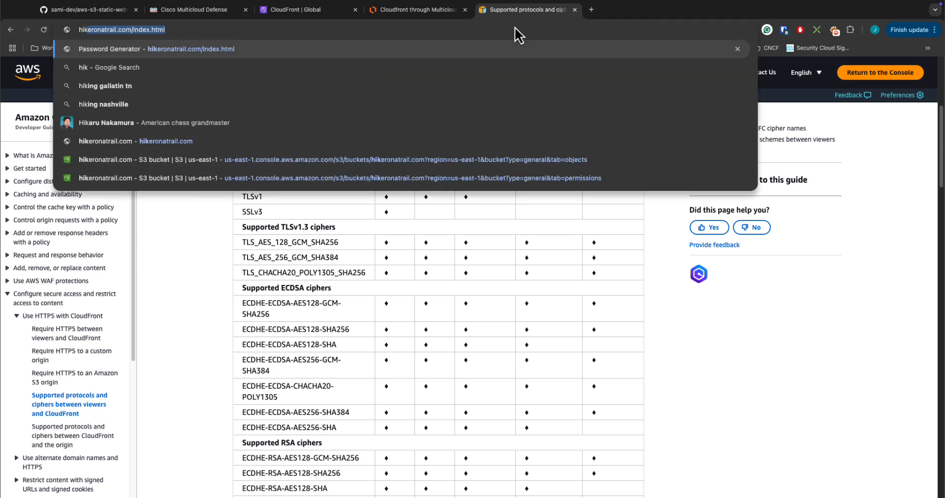
key("Left")
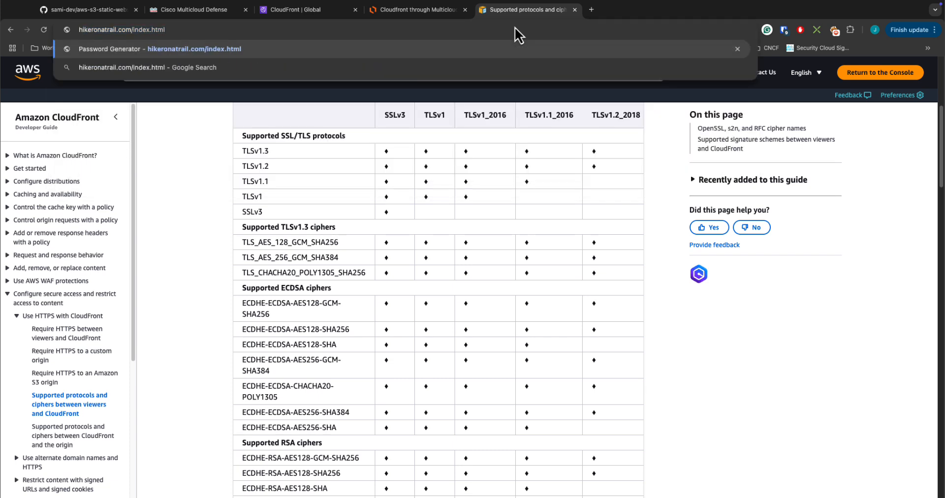
type("https")
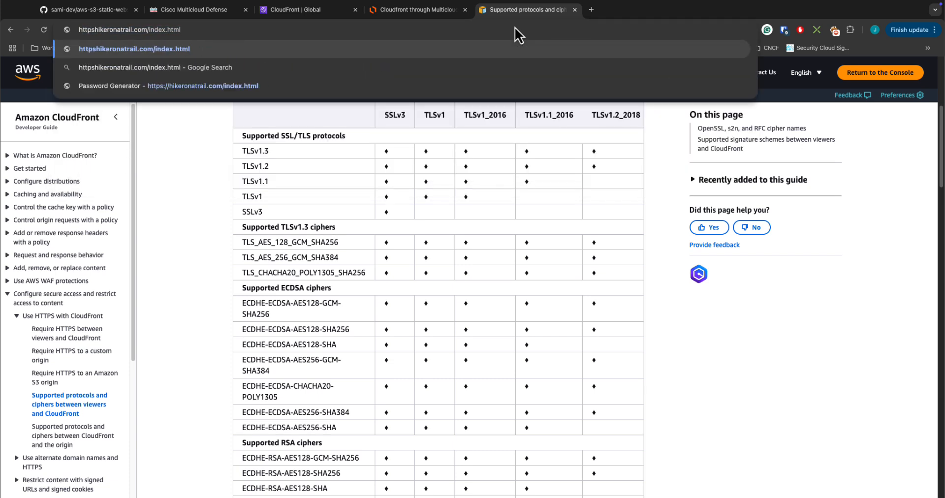
type("://")
key("Return")
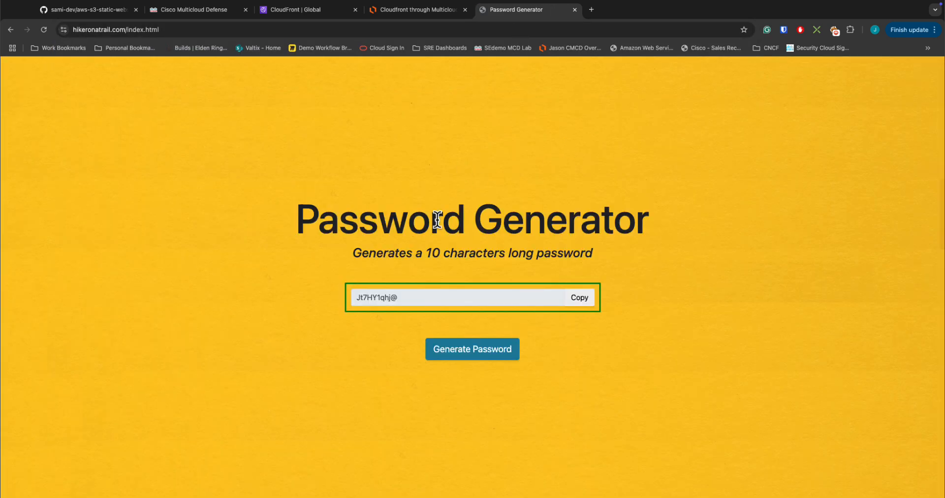
Step: Test the site by generating a new password on the Password Generator page five times
left_click(481, 352)
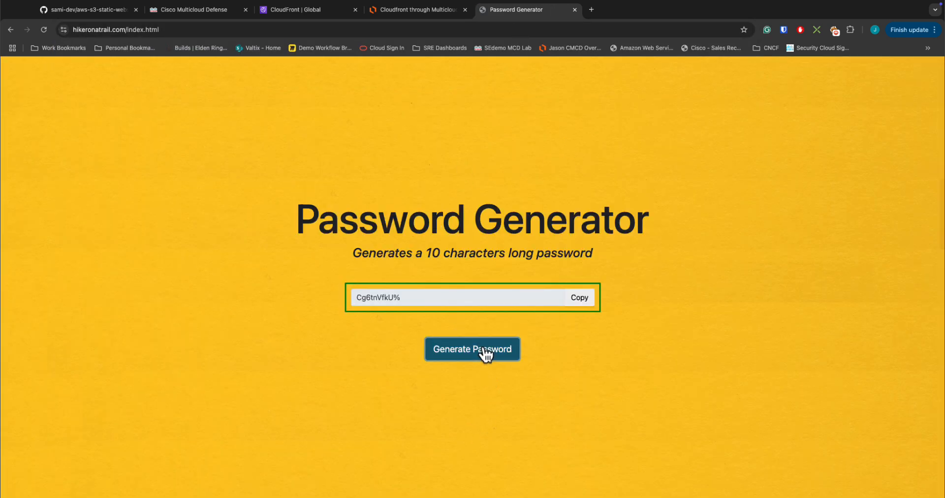
left_click(482, 352)
left_click(484, 351)
left_click(485, 350)
left_click(485, 352)
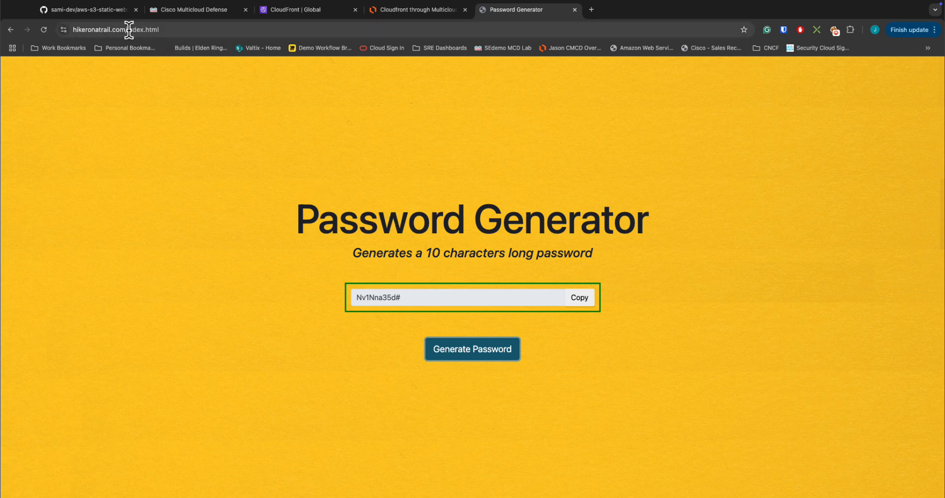
left_click_drag(128, 29, 183, 33)
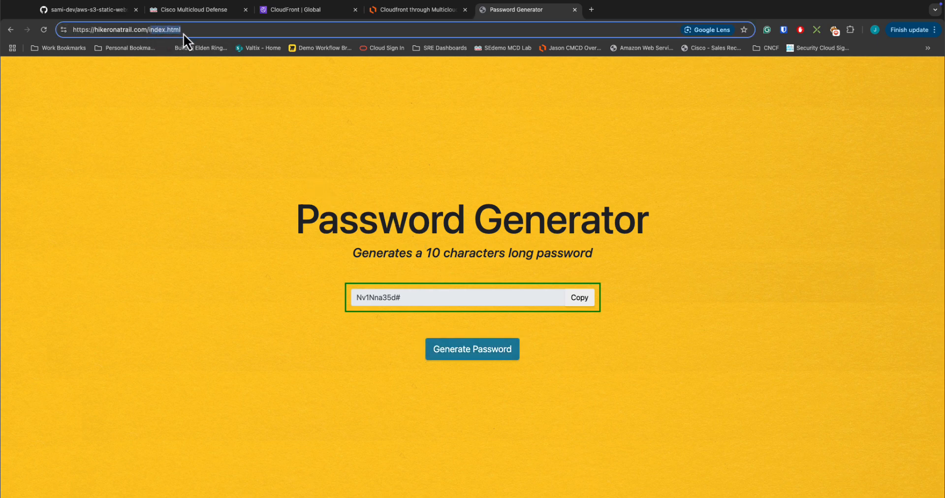
key("BackSpace")
key("BackSpace")
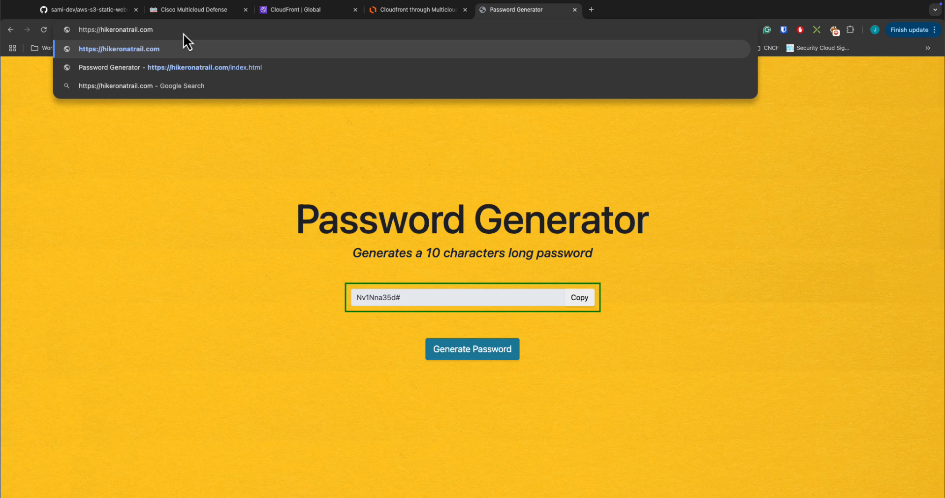
key("Return")
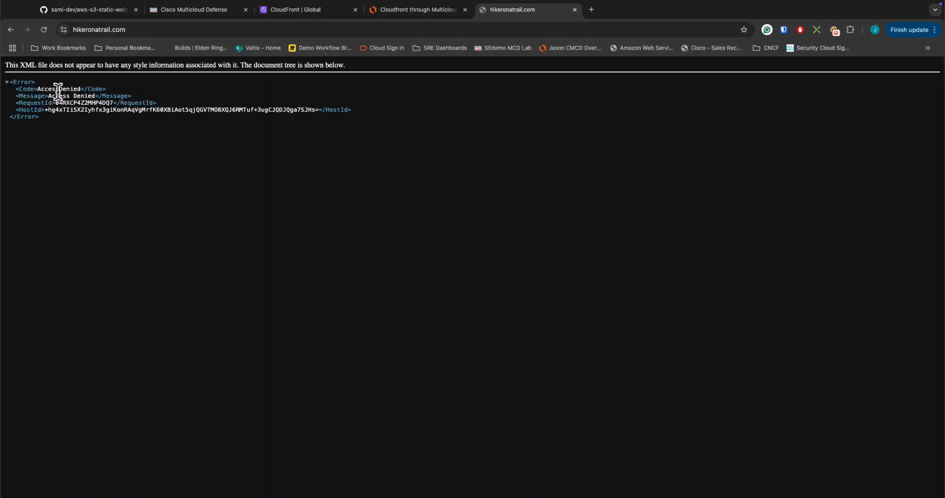
left_click_drag(58, 92, 86, 93)
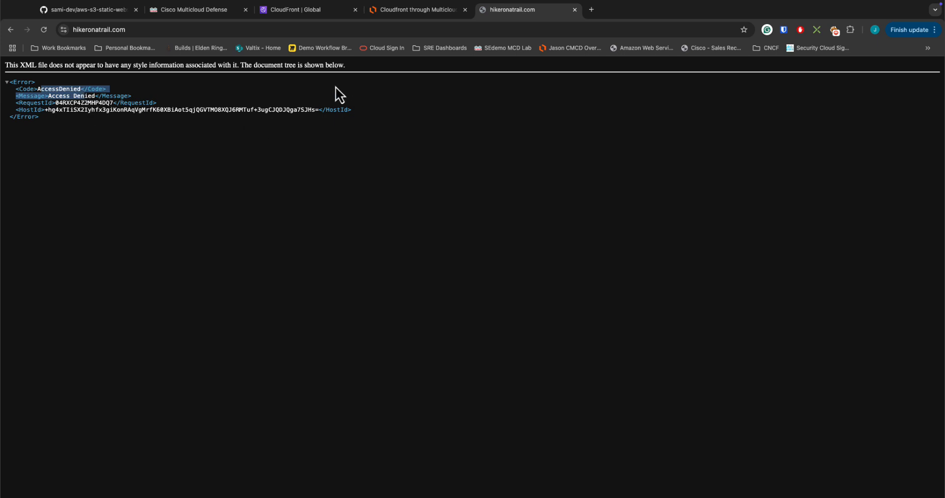
Step: Switch to Cisco Multicloud Defense and examine the Traffic Summary logs of the gateway's connections
left_click(230, 14)
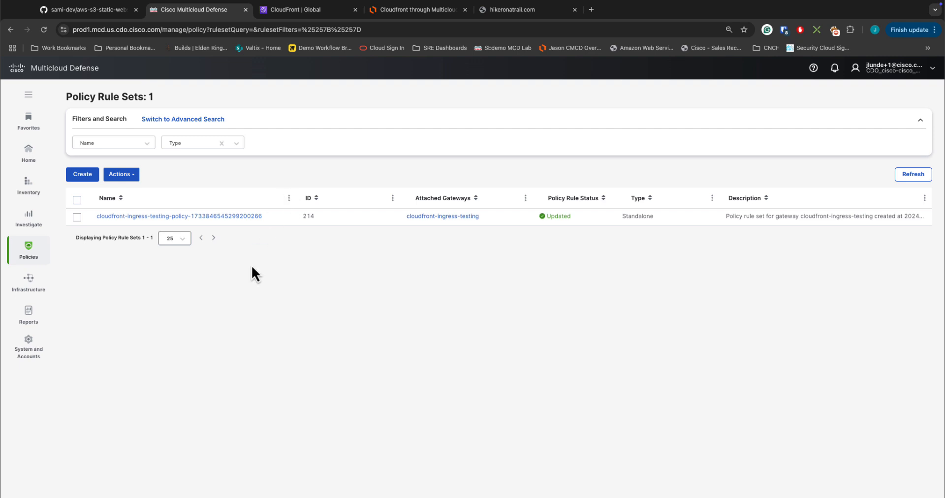
left_click(30, 219)
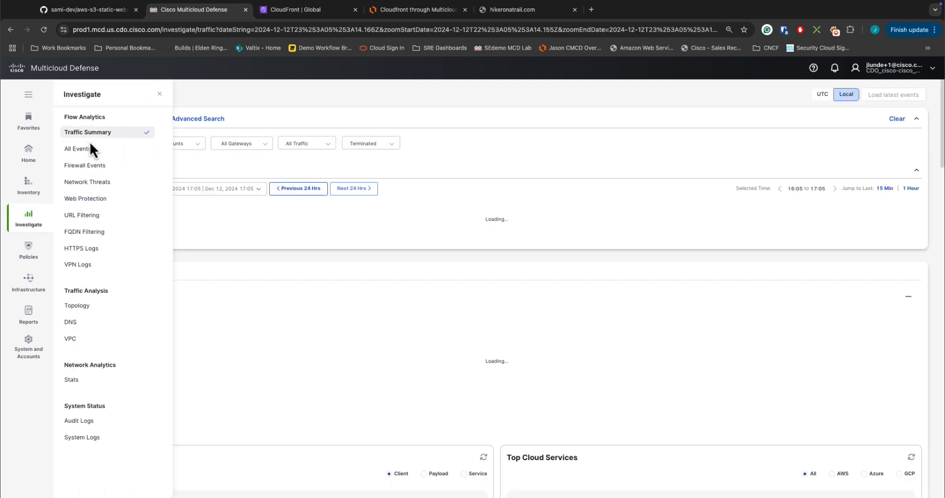
left_click(94, 133)
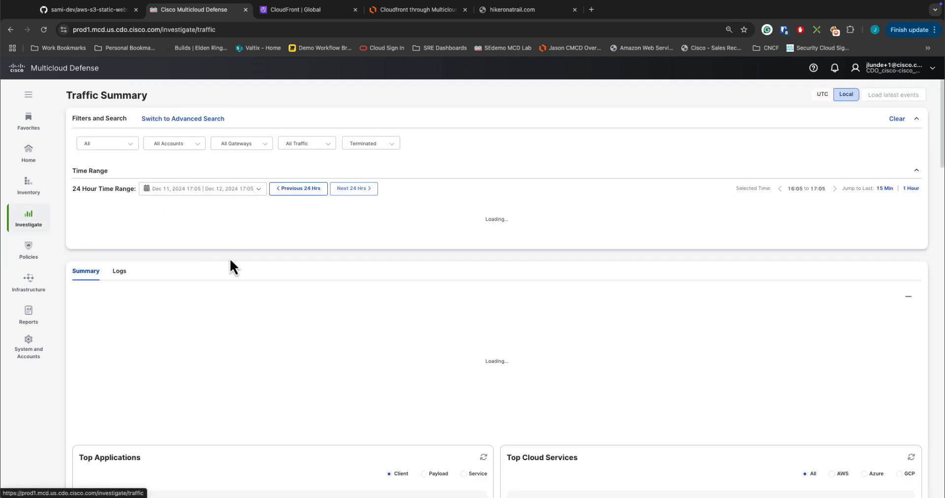
left_click(121, 272)
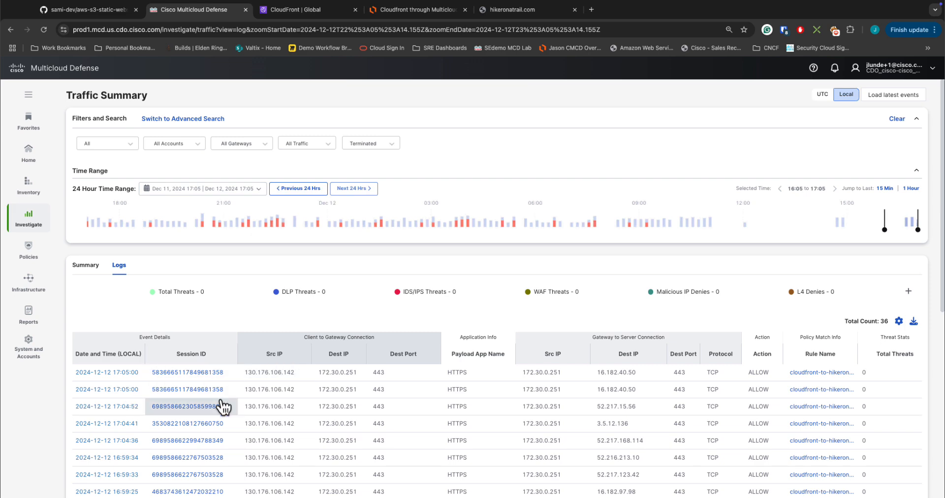
scroll(223, 406, "down", 2)
scroll(227, 392, "up", 2)
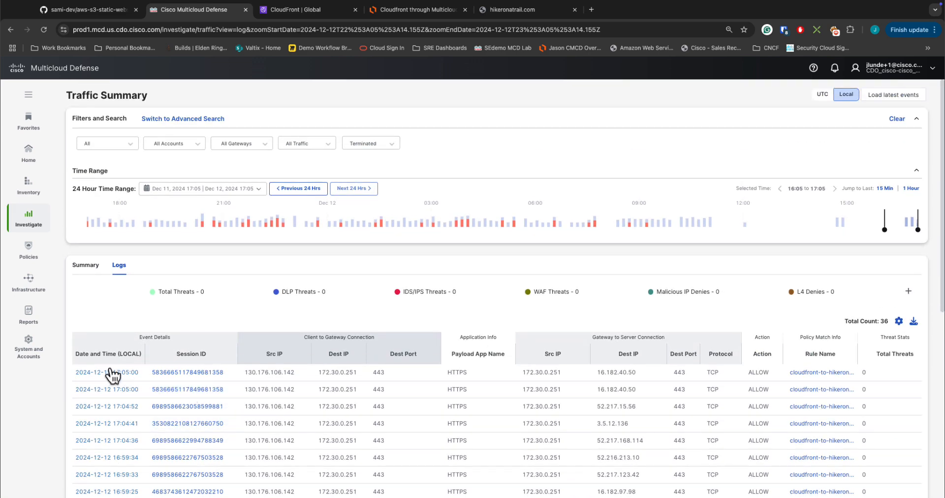
Step: Open the details of the newest traffic log entry and check its appliance name and FQDN
left_click(111, 372)
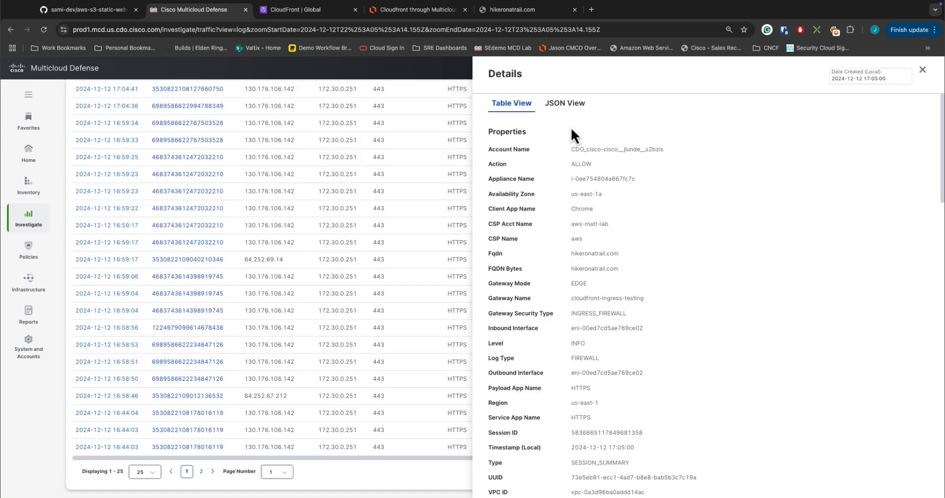
triple_click(579, 180)
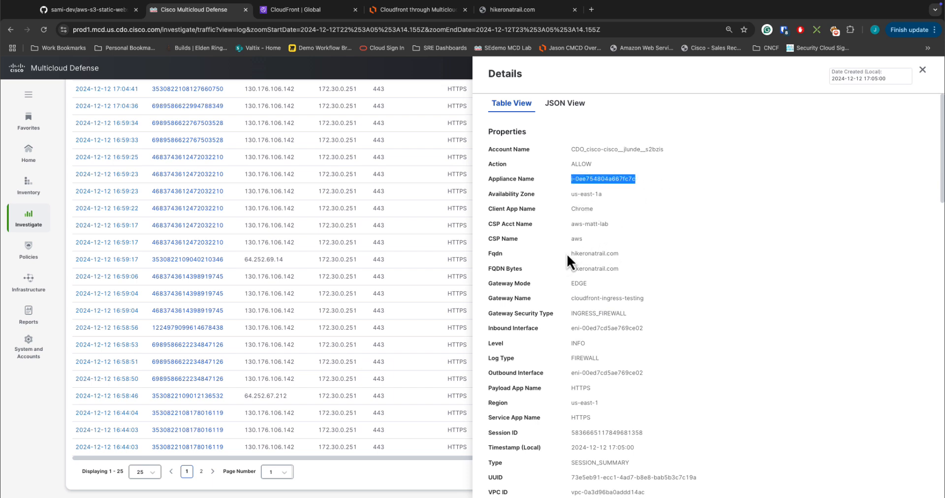
left_click_drag(567, 253, 621, 254)
scroll(616, 265, "down", 2)
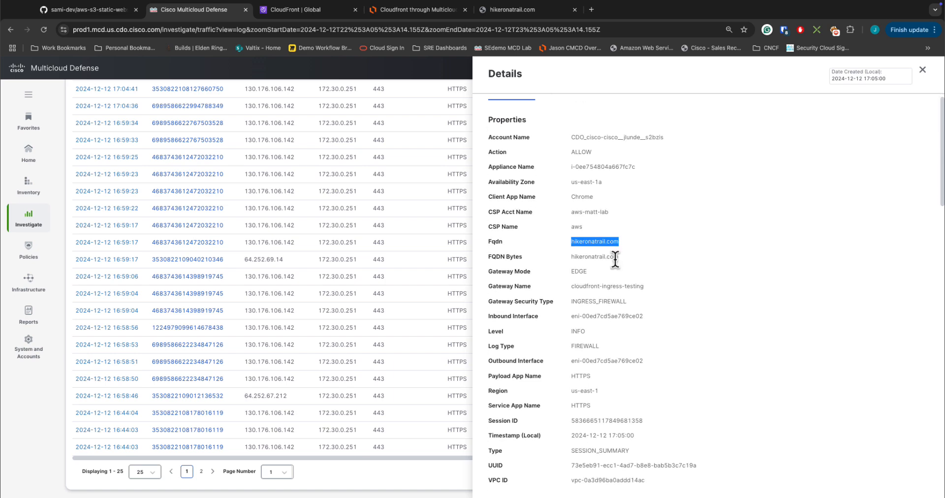
Step: Check the HTTP version and Xff addresses in the log entry's Http Req section
scroll(616, 259, "down", 10)
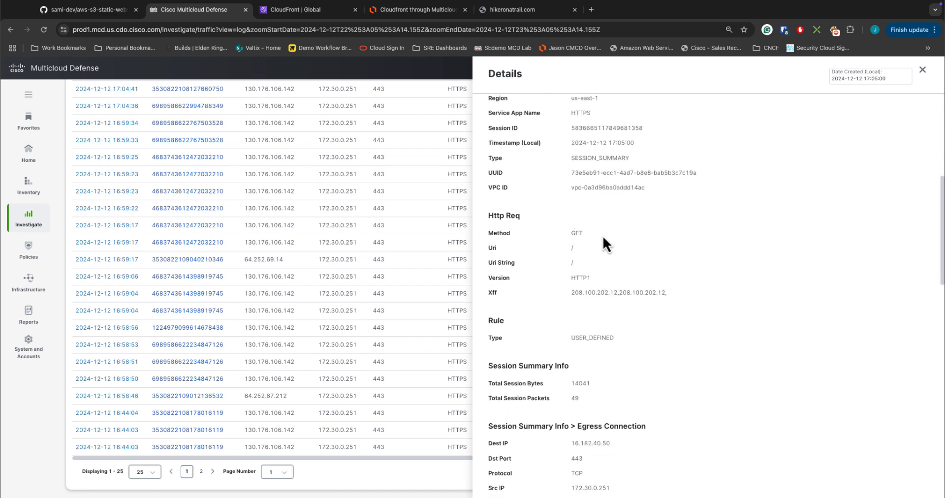
left_click_drag(567, 280, 597, 278)
scroll(615, 310, "down", 1)
left_click_drag(571, 274, 672, 284)
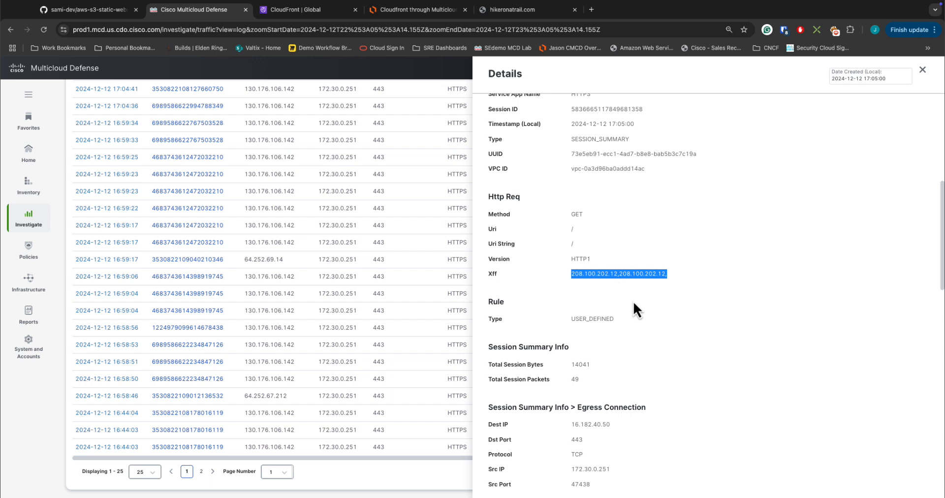
Step: Check the destination IP and connection states of the egress connection in the log entry's session summary
scroll(632, 300, "down", 3)
scroll(634, 300, "down", 2)
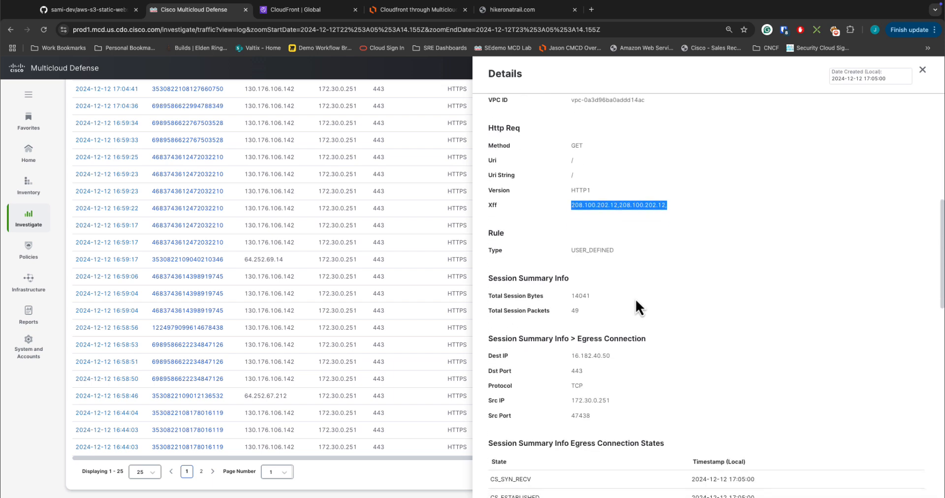
scroll(636, 299, "down", 2)
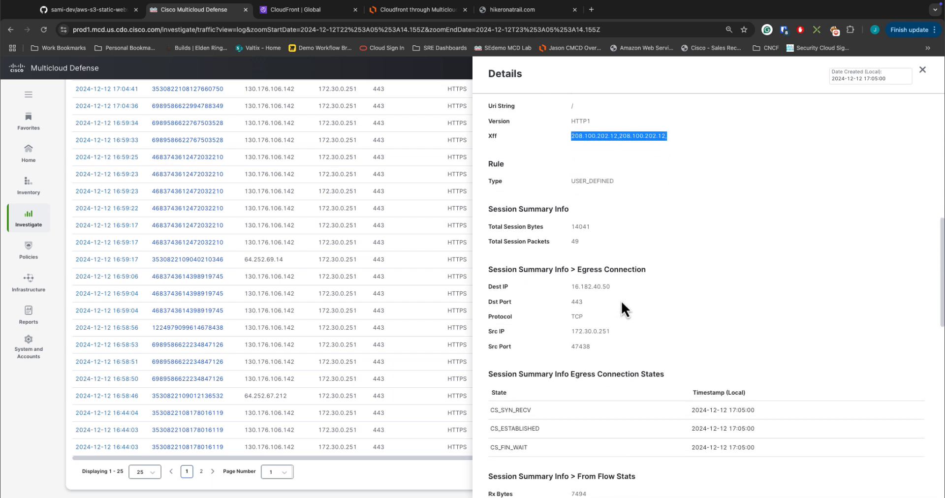
left_click_drag(572, 294, 618, 293)
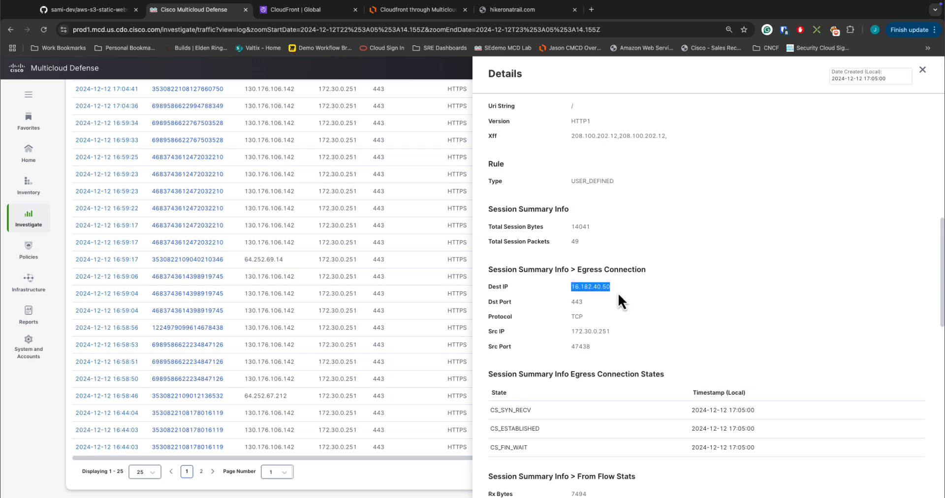
scroll(638, 296, "down", 3)
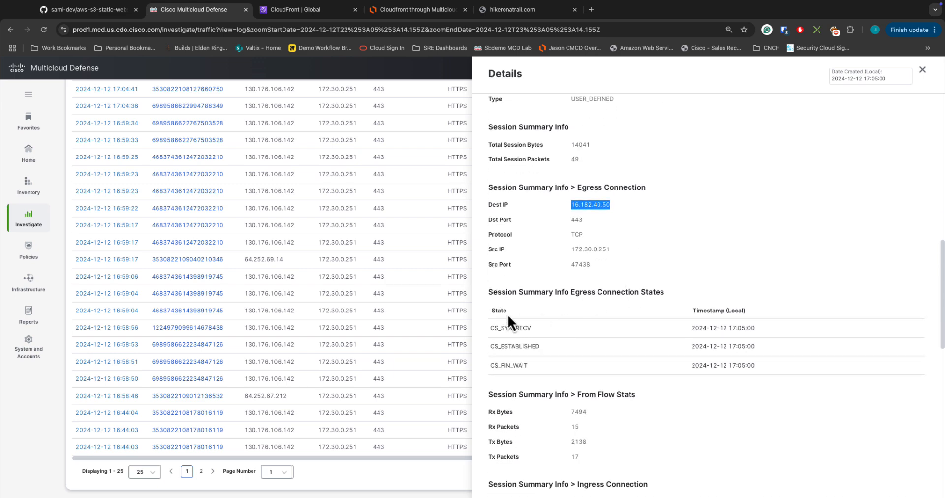
Step: Check the egress connection states and the source IP and port of the ingress connection in the session summary
left_click_drag(492, 330, 569, 364)
scroll(590, 354, "down", 5)
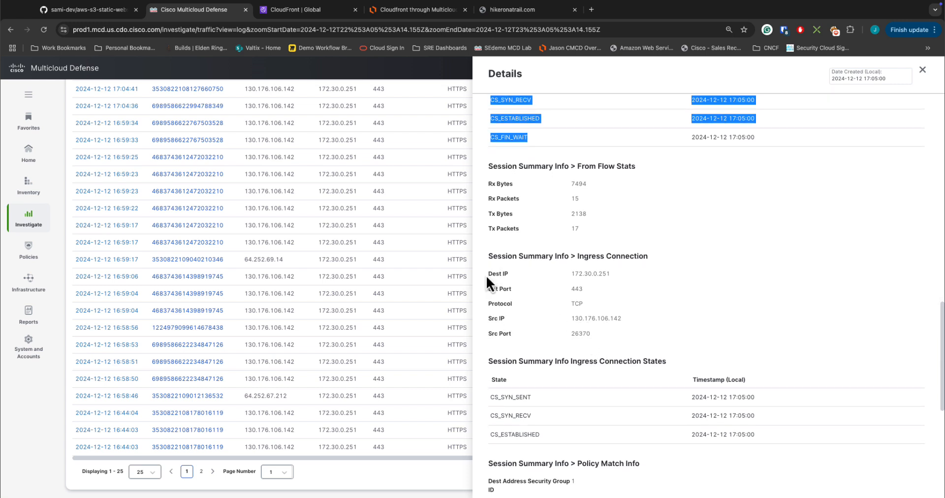
scroll(507, 233, "up", 3)
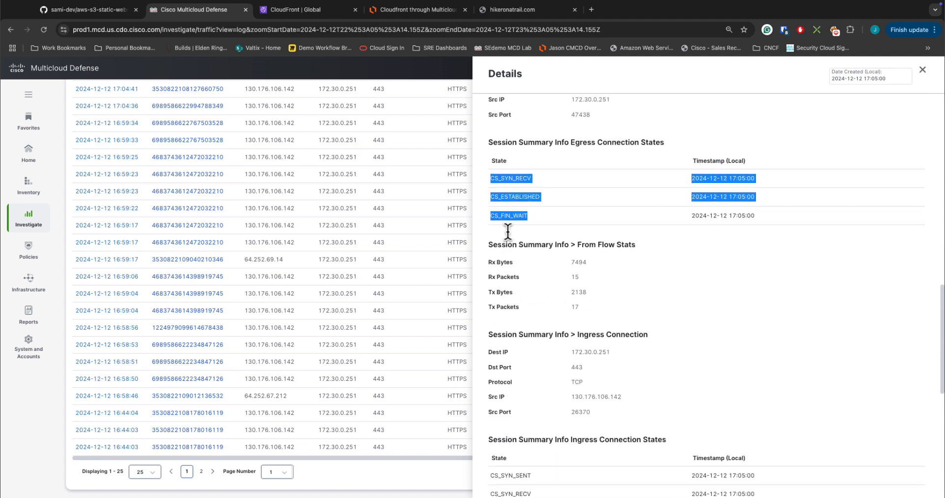
scroll(509, 232, "down", 3)
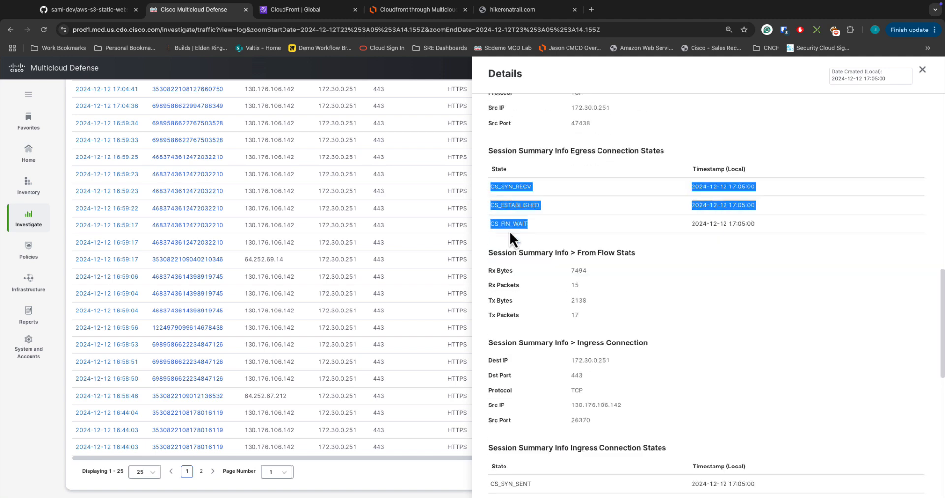
left_click(545, 284)
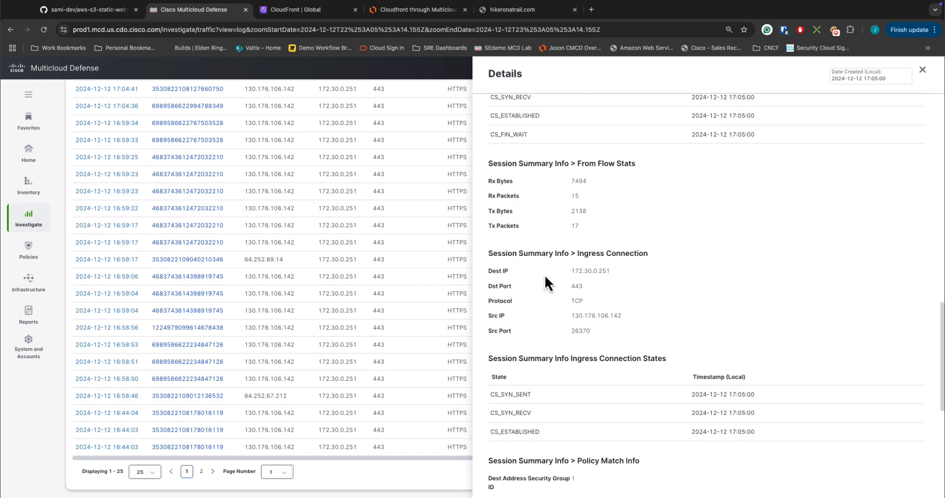
scroll(610, 294, "down", 1)
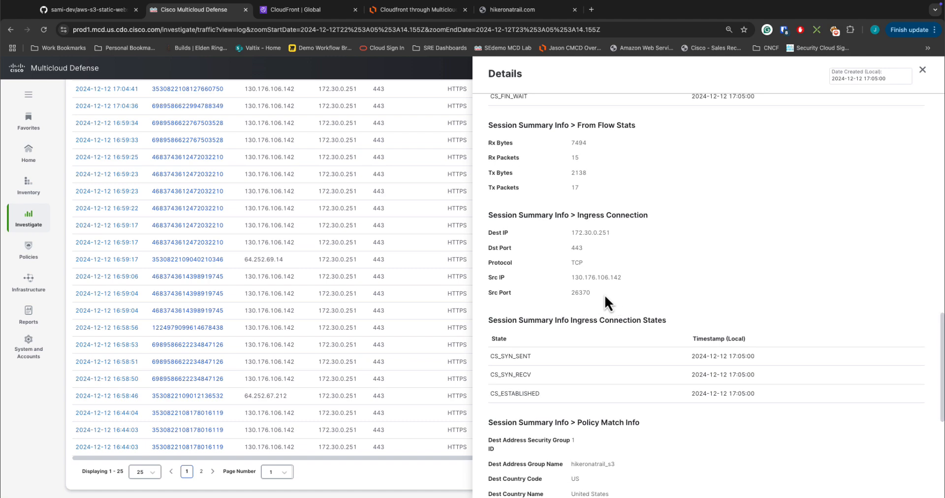
left_click_drag(604, 294, 576, 278)
Step: Compare the egress connection's destination IP and source IP with its SYN_RECV connection state
scroll(627, 287, "up", 4)
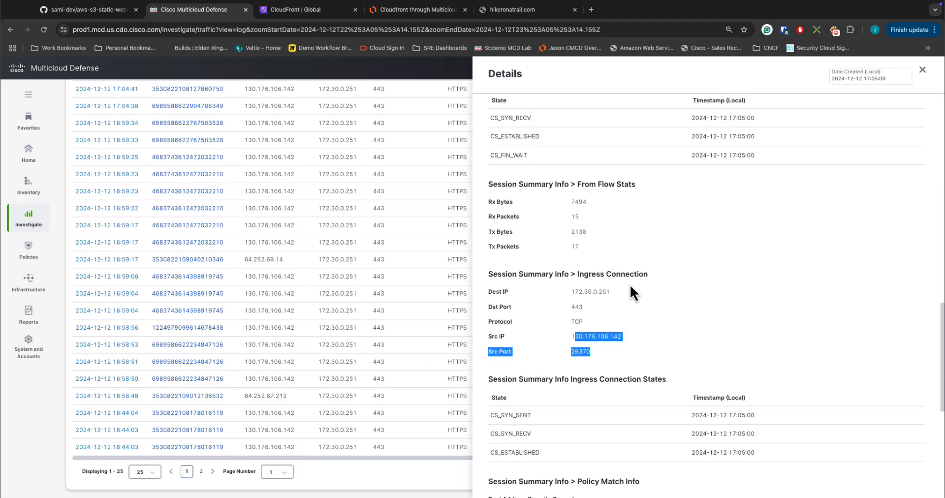
scroll(630, 282, "up", 2)
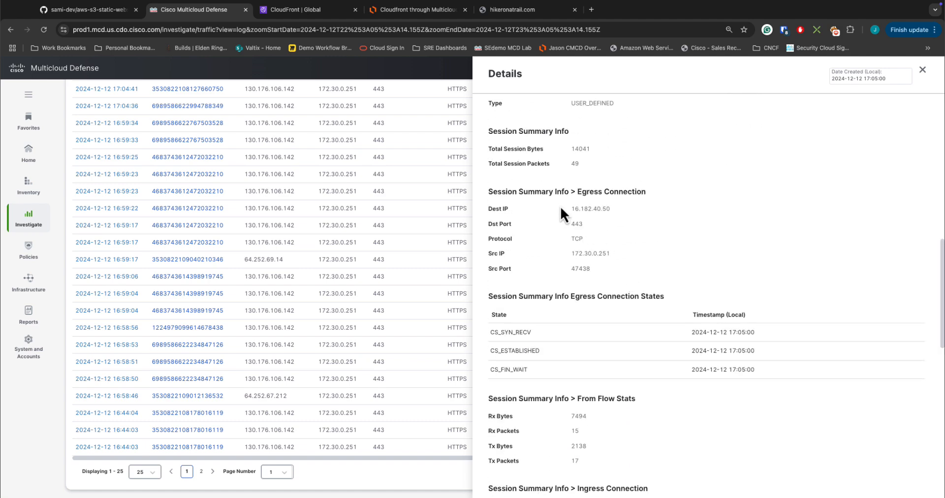
left_click_drag(630, 209, 557, 208)
left_click(571, 211)
double_click(571, 208)
left_click(582, 253)
scroll(585, 322, "down", 1)
left_click_drag(501, 330, 557, 336)
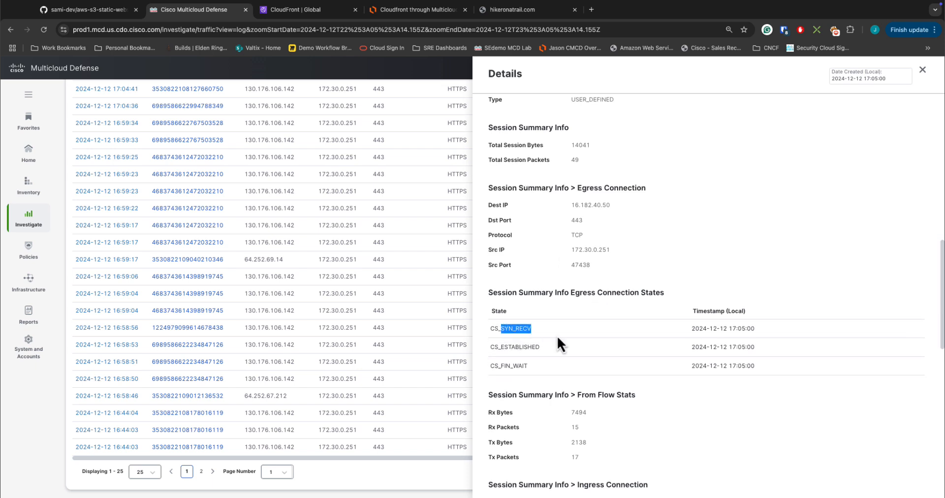
Step: Review the ingress connection states, policy match info and To Flow Stats of the log entry, and close its details
scroll(583, 346, "down", 3)
scroll(601, 347, "down", 6)
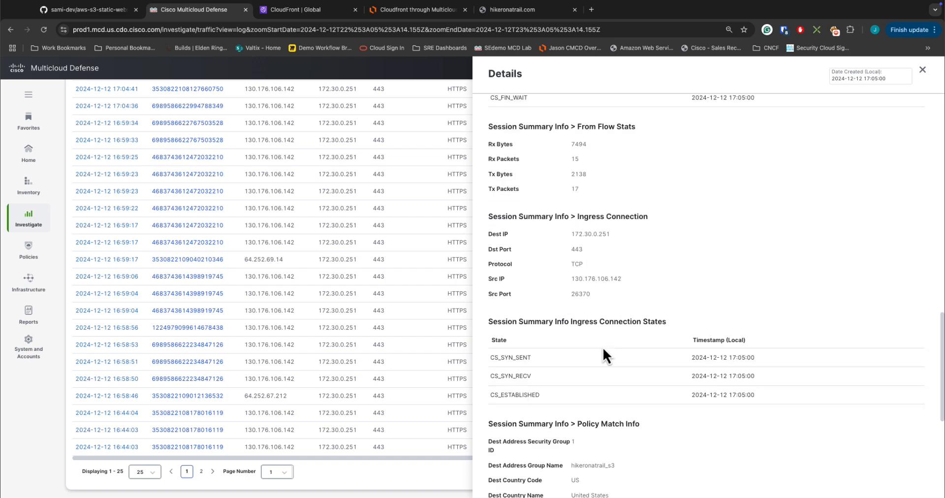
scroll(594, 347, "down", 5)
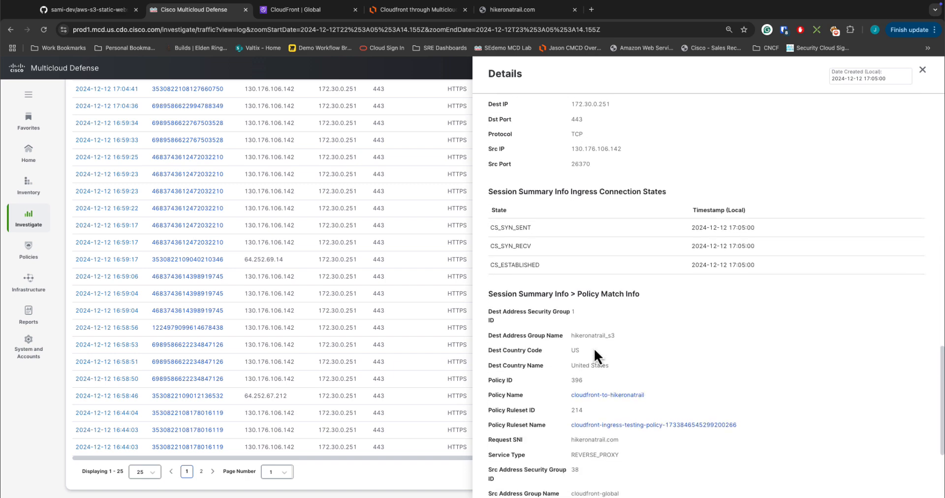
scroll(589, 340, "down", 1)
scroll(592, 369, "down", 1)
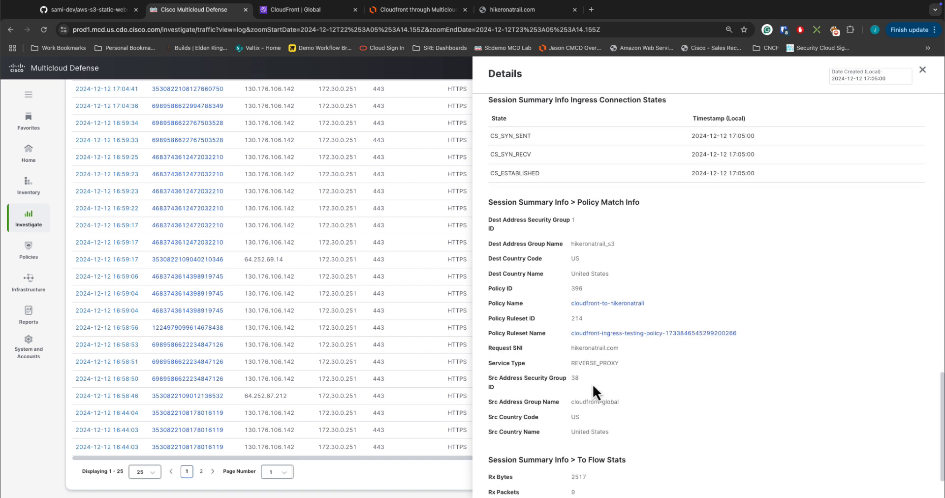
scroll(596, 389, "down", 2)
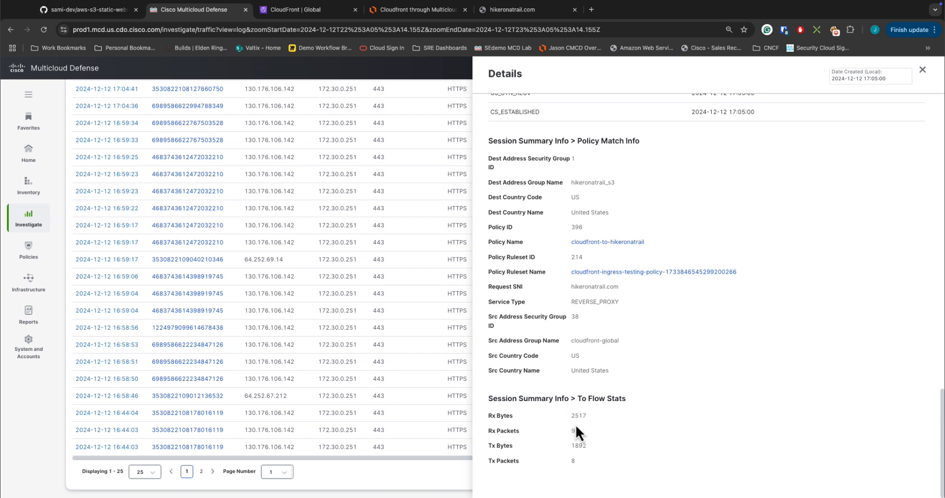
scroll(633, 330, "up", 7)
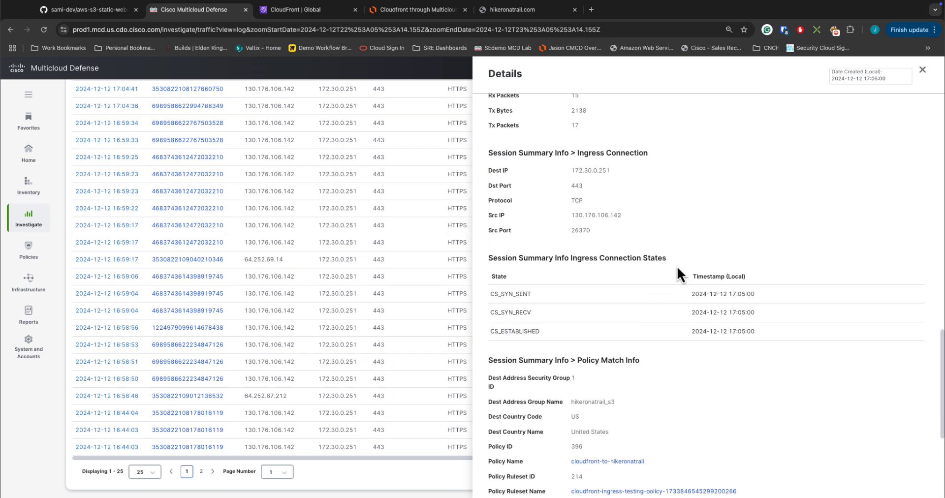
left_click(922, 70)
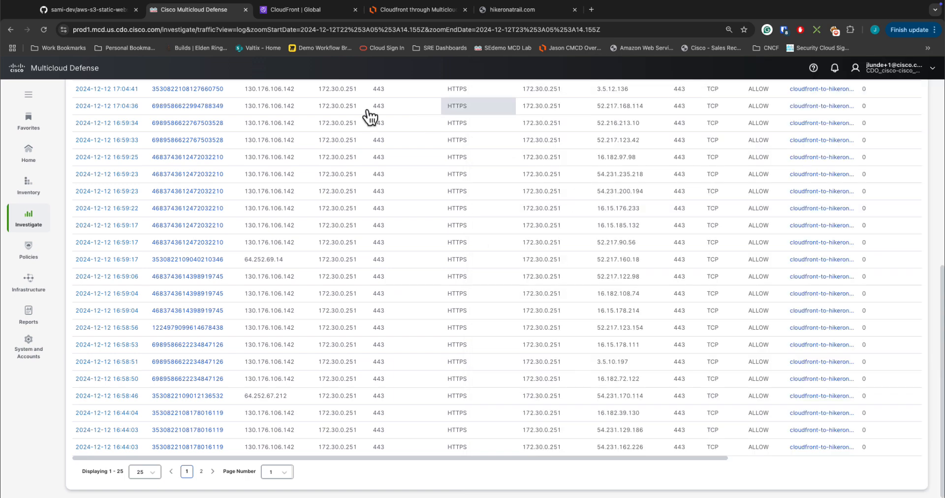
Step: Open the All Events log and examine the TLS_LOG, APPID, SNI and L4_FW entries of the newest session
left_click(39, 219)
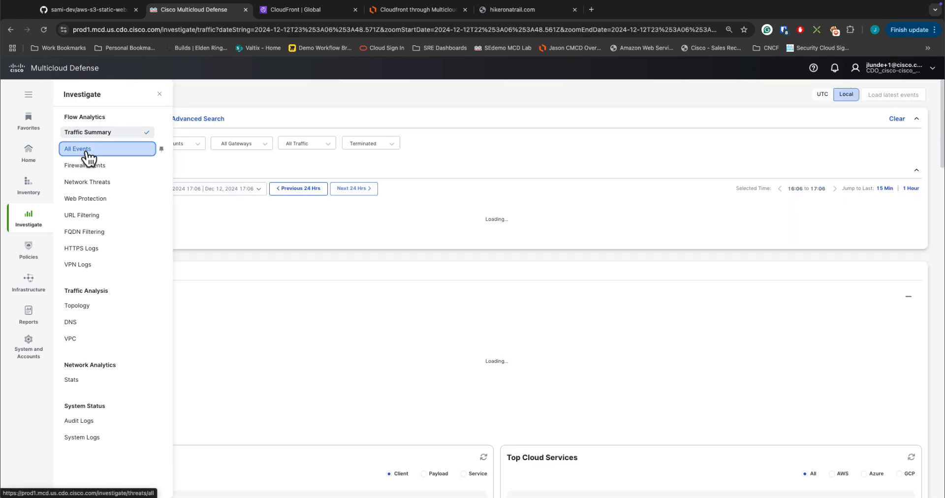
left_click(85, 150)
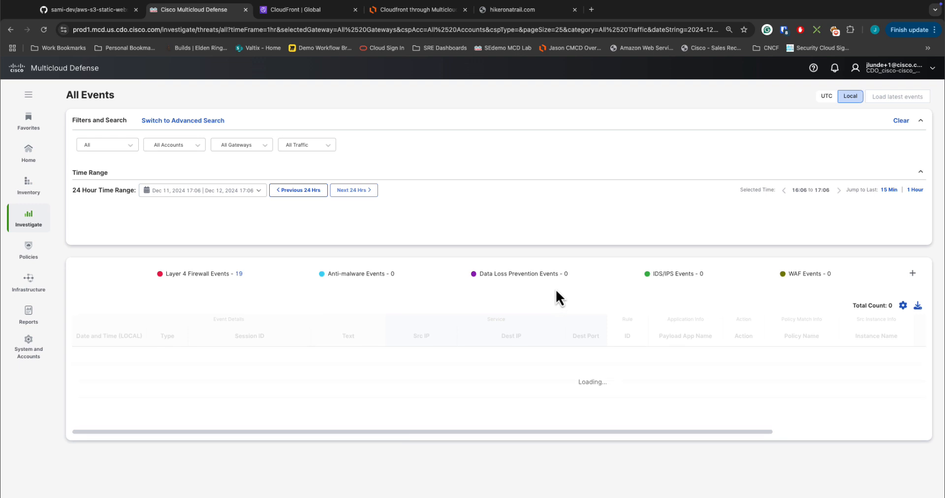
scroll(565, 279, "down", 1)
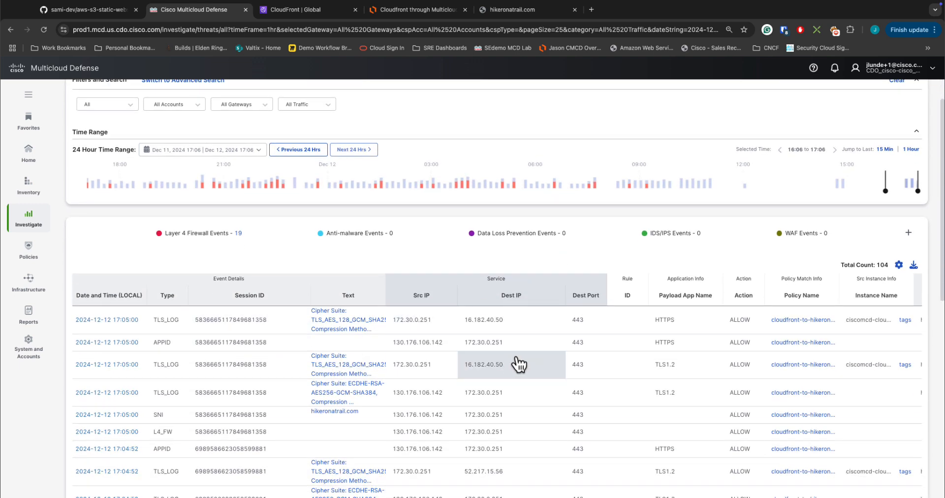
scroll(514, 360, "down", 1)
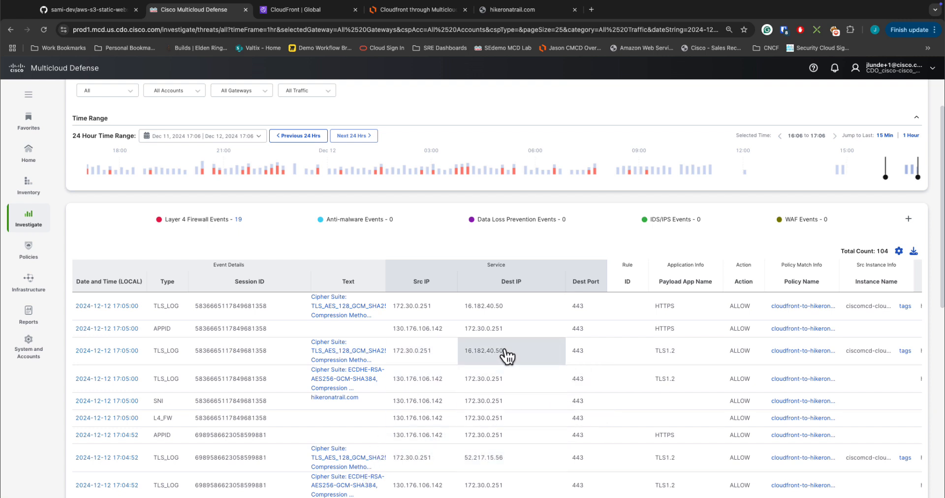
left_click(519, 15)
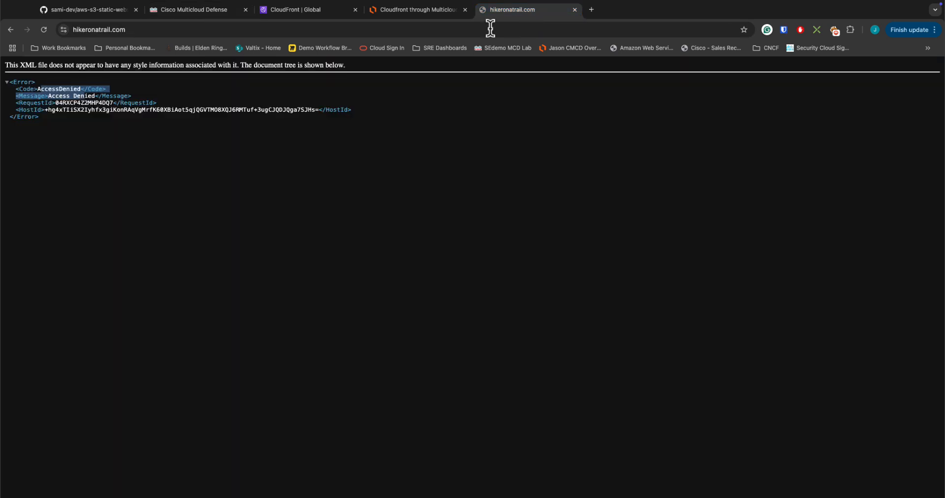
left_click(158, 30)
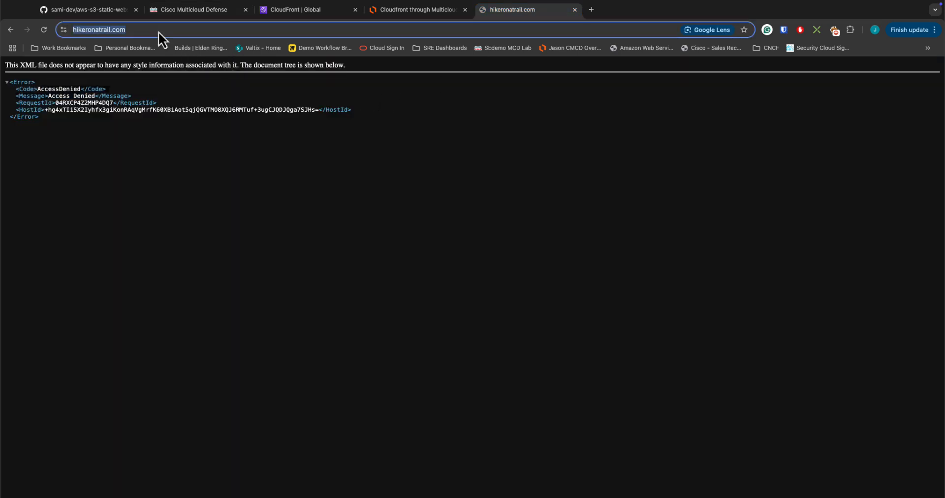
left_click(158, 32)
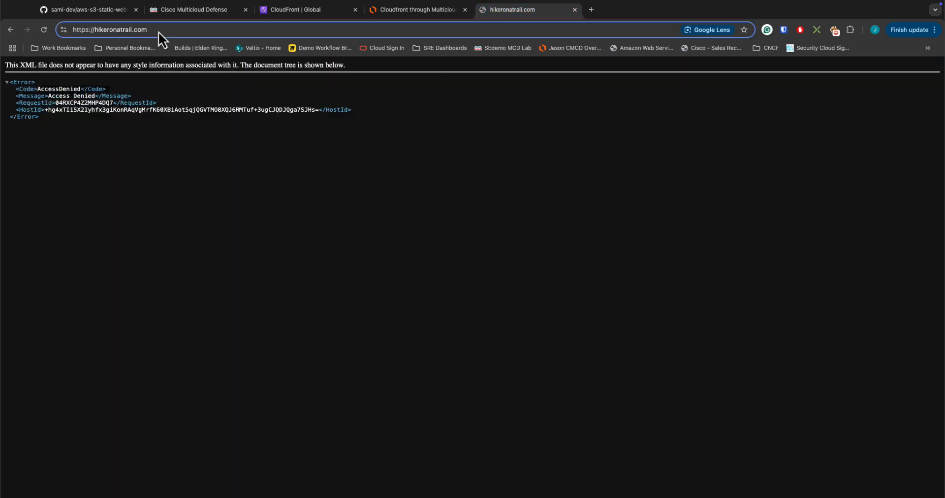
type("/")
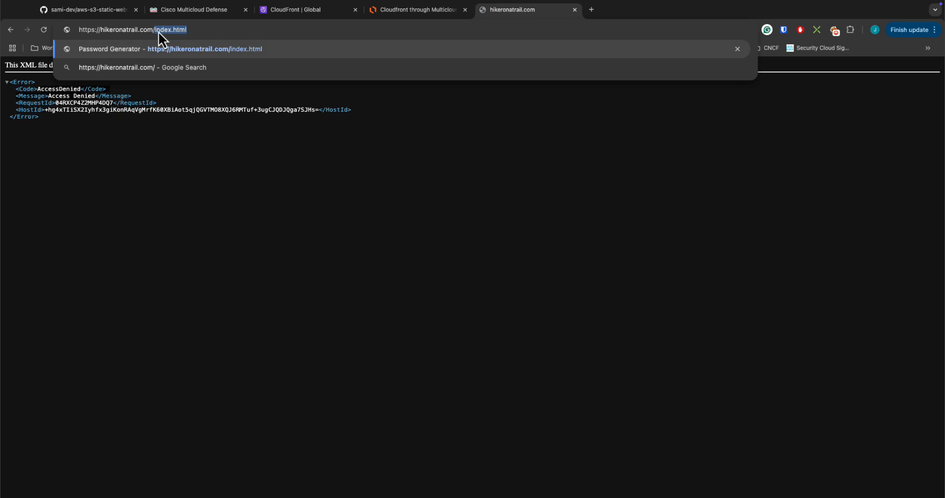
key("Return")
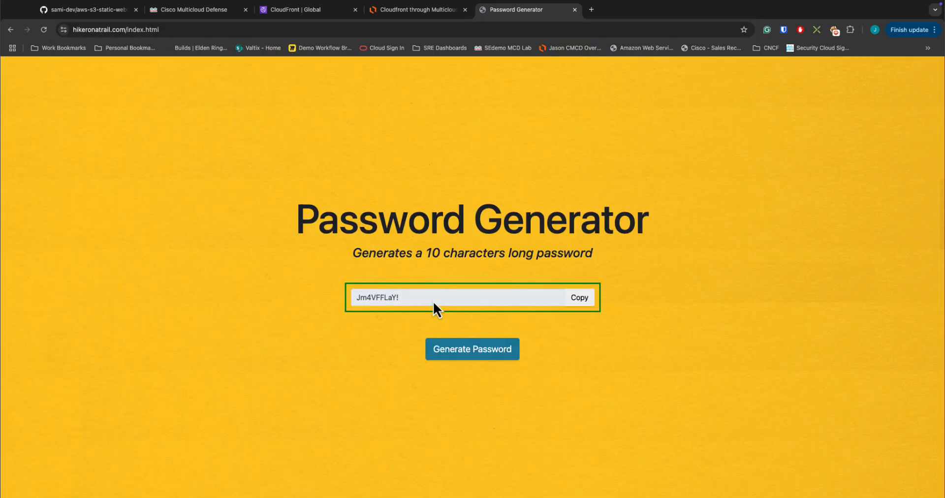
left_click(497, 353)
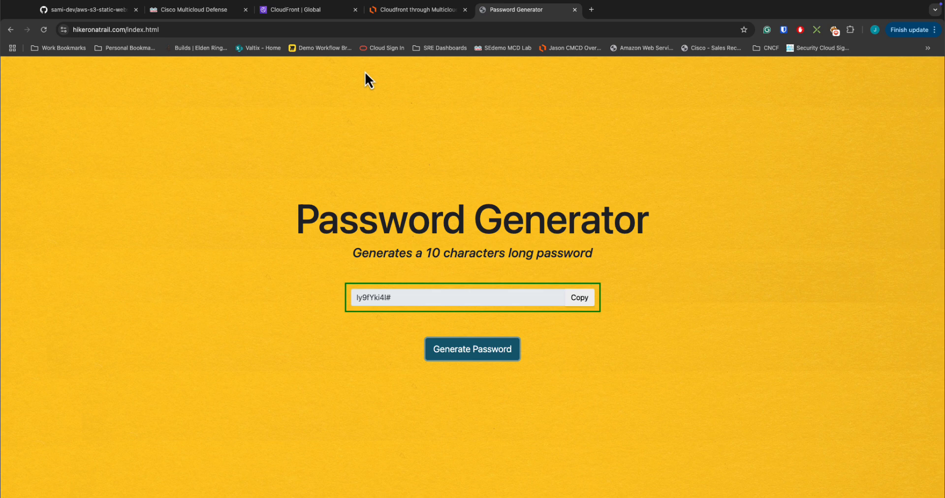
Step: Switch to the "Cloudfront through Multicloud Defense" diagram in Lucidchart to review the traffic path
left_click(397, 16)
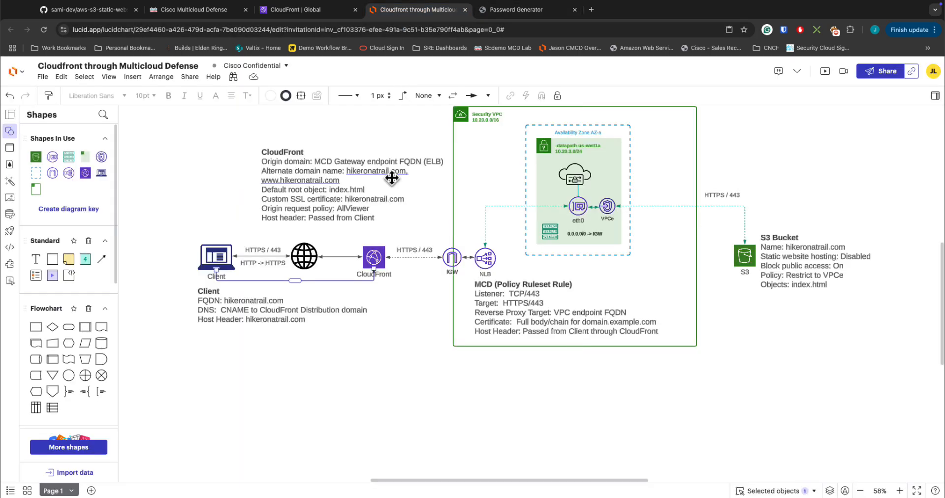